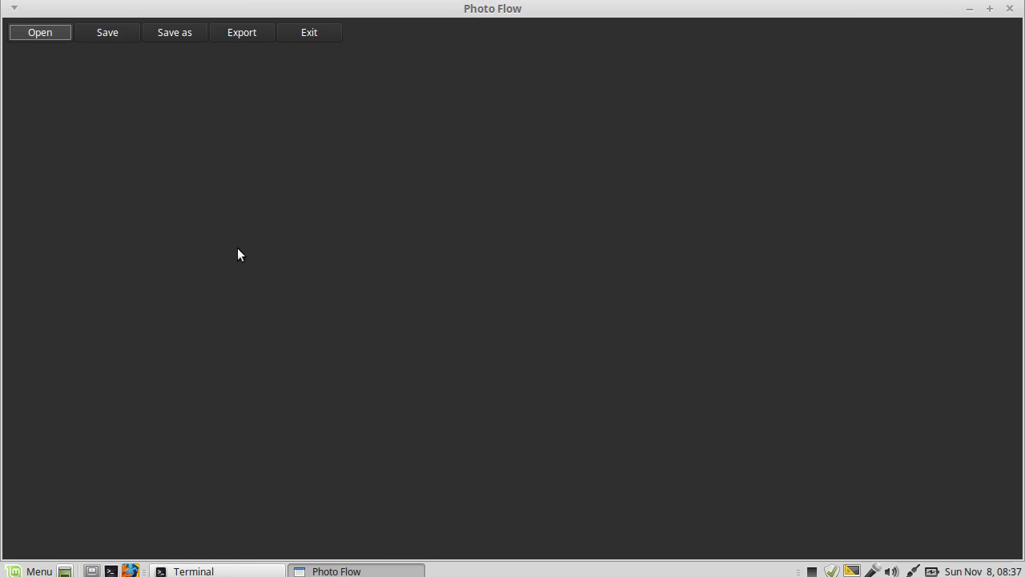
Step: Open the RAW image 20151020_0005.NEF from the Edit my RAW folder in Pictures
left_click(31, 35)
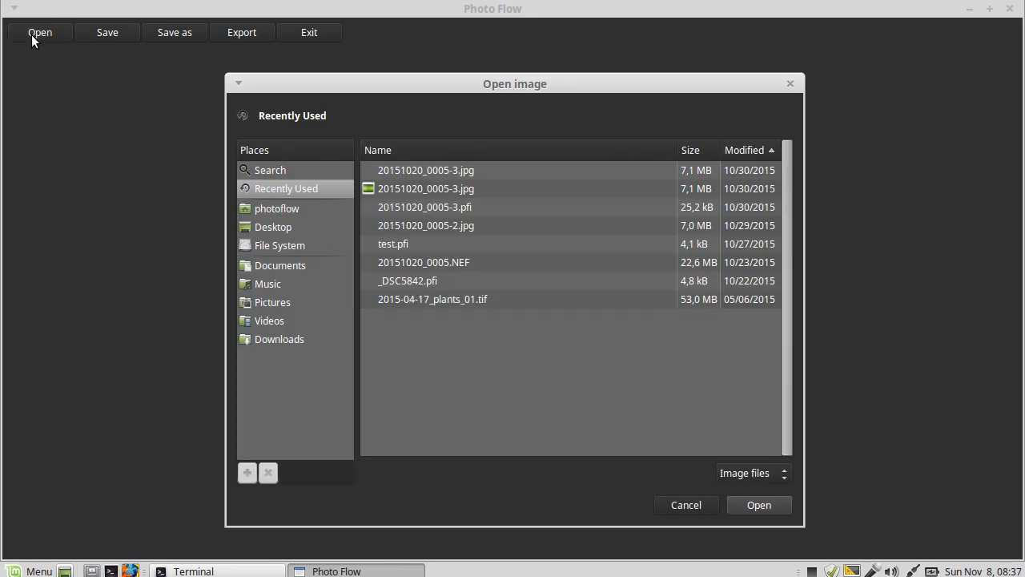
left_click(266, 303)
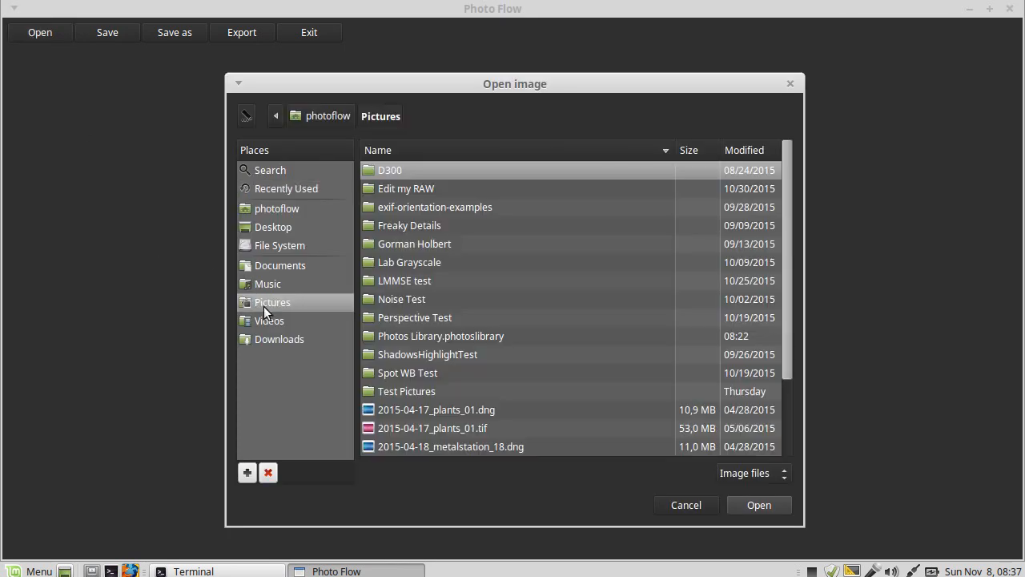
double_click(403, 188)
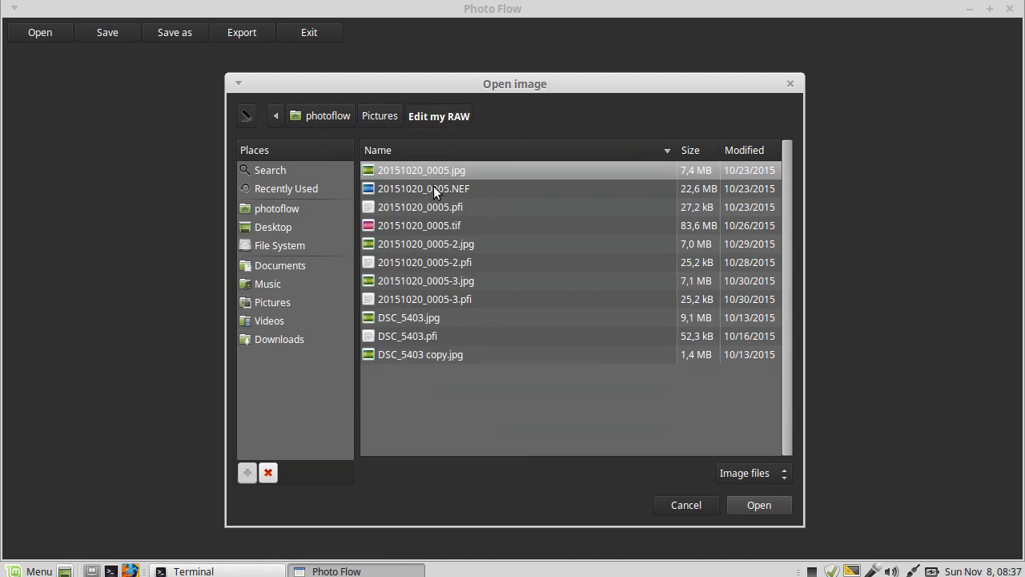
double_click(434, 188)
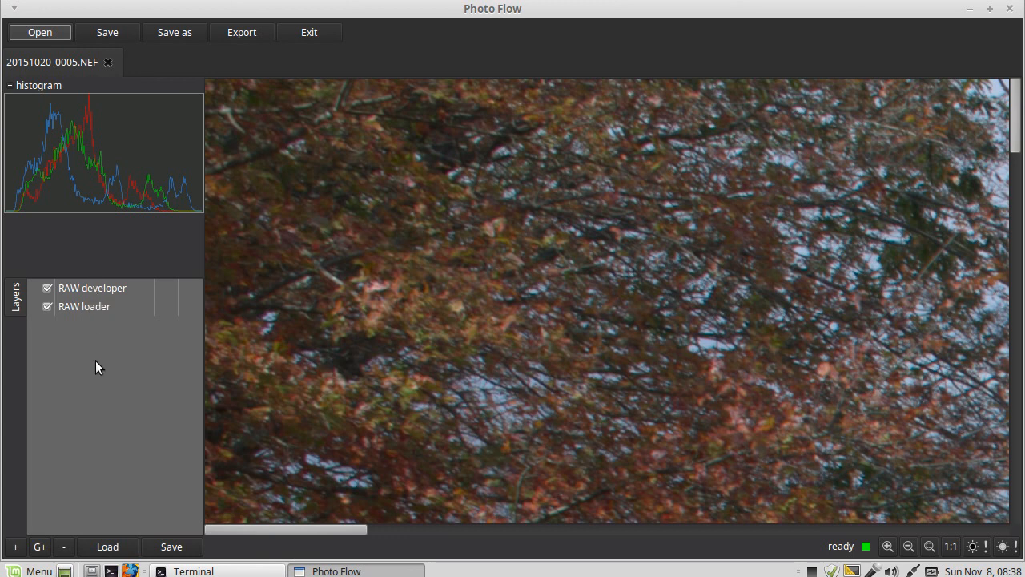
Step: Fit the whole image in the preview and open the settings of the RAW developer layer
left_click(68, 307)
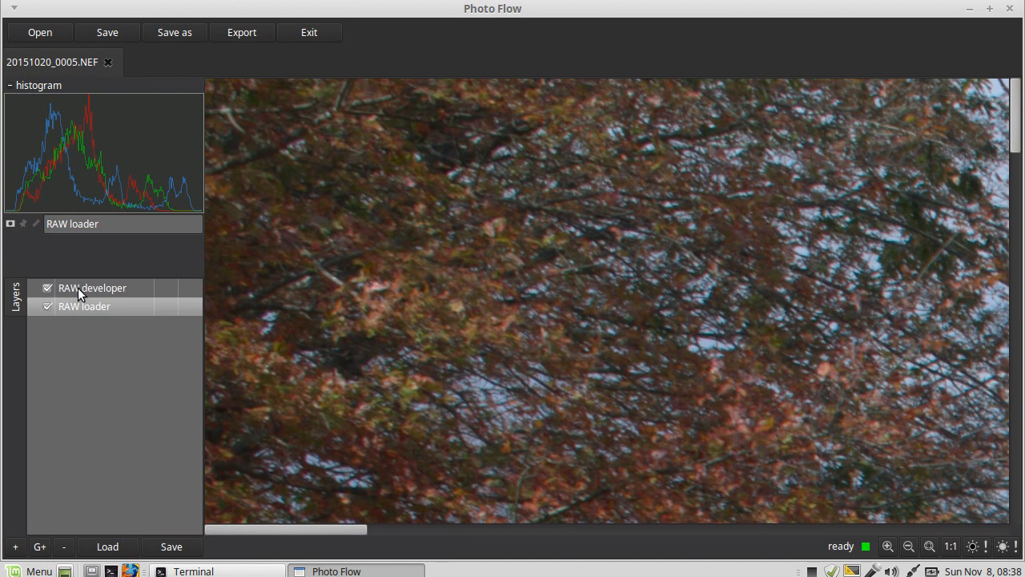
left_click(78, 294)
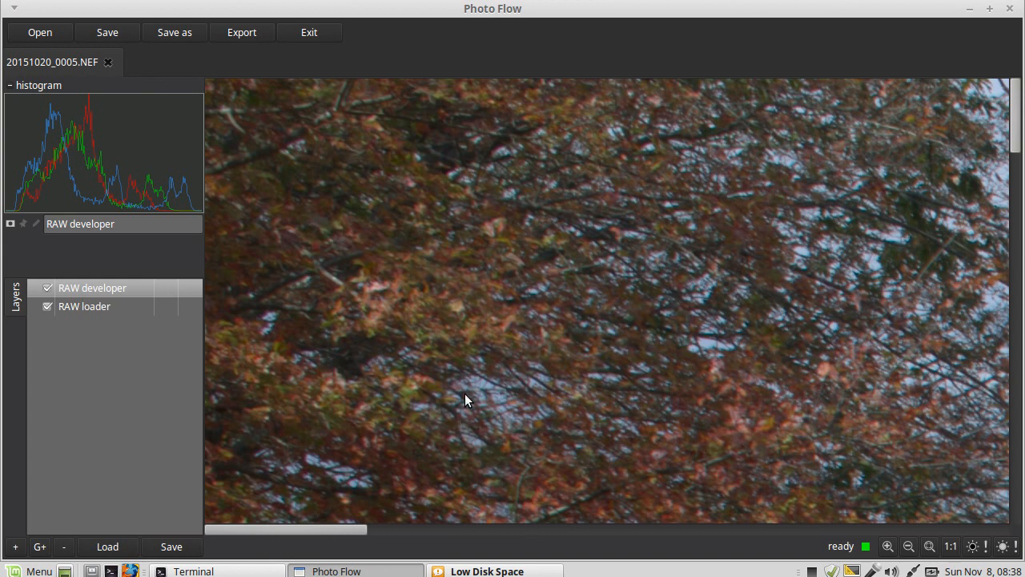
left_click(928, 548)
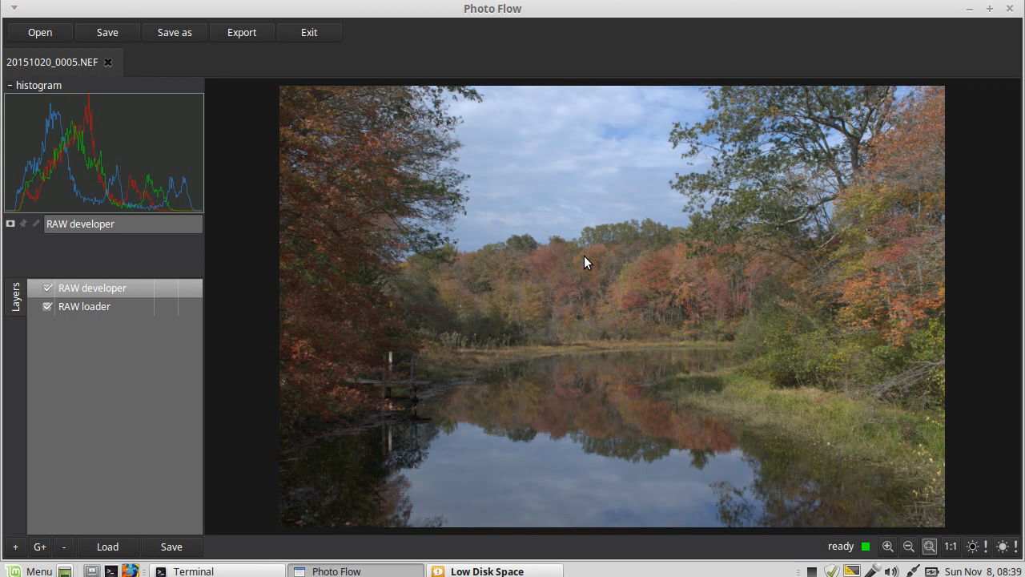
double_click(84, 288)
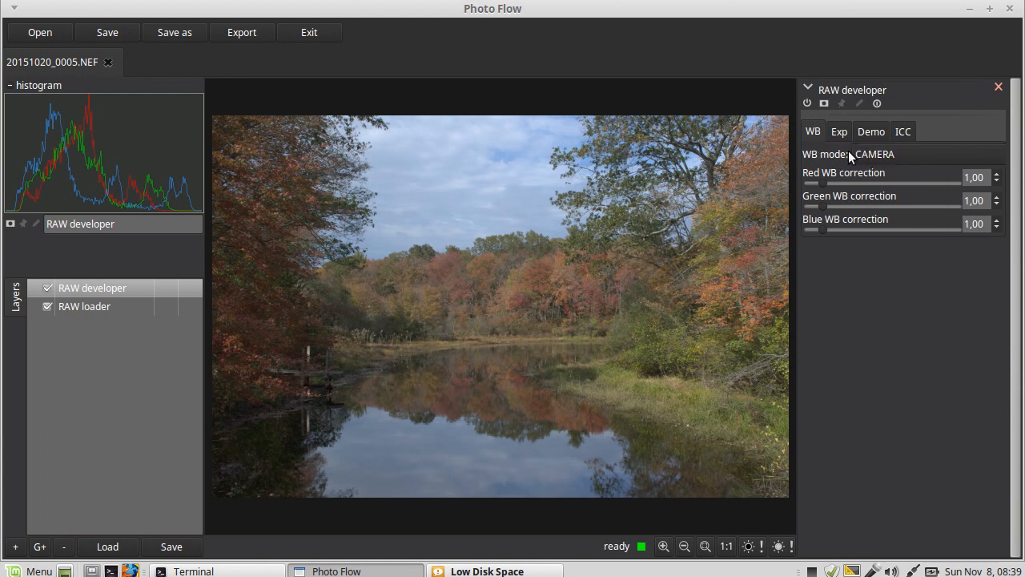
Step: Set the RAW developer's white balance mode to direct sunlight
left_click(898, 152)
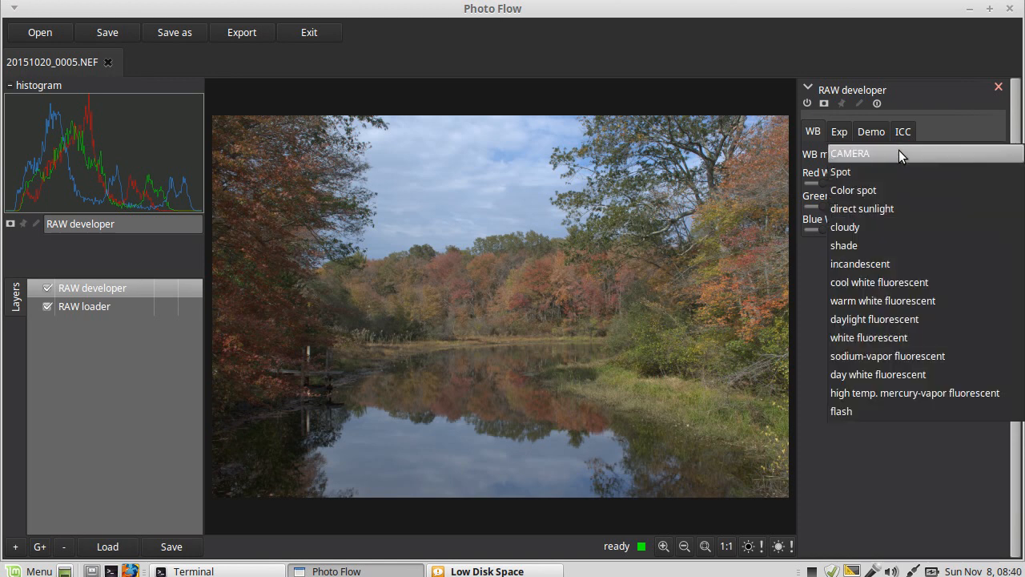
left_click(866, 209)
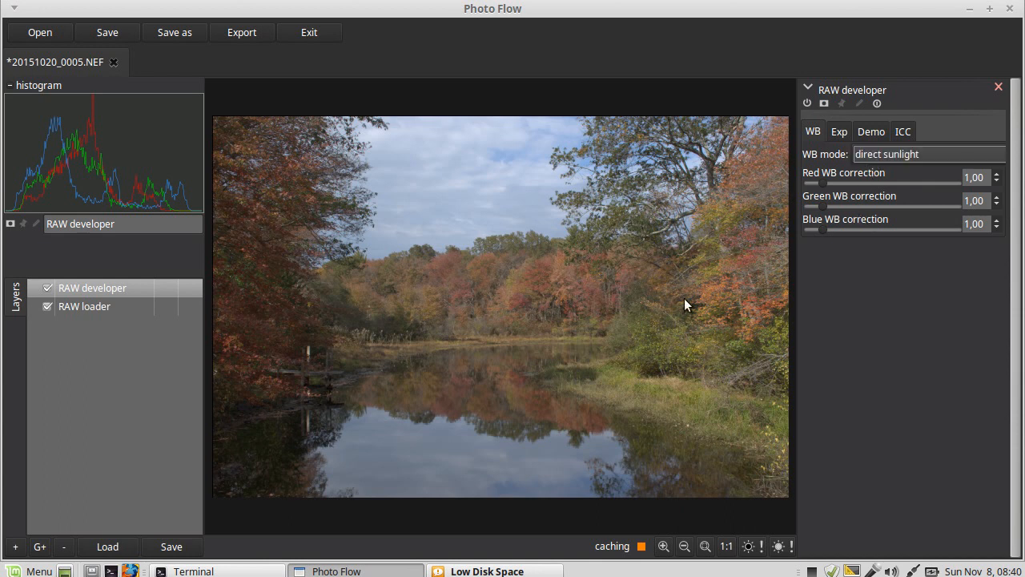
Step: Set the blue white balance correction to 0,95 and the white balance mode to CAMERA
left_click(984, 224)
key("BackSpace")
key("BackSpace")
key("BackSpace")
key("BackSpace")
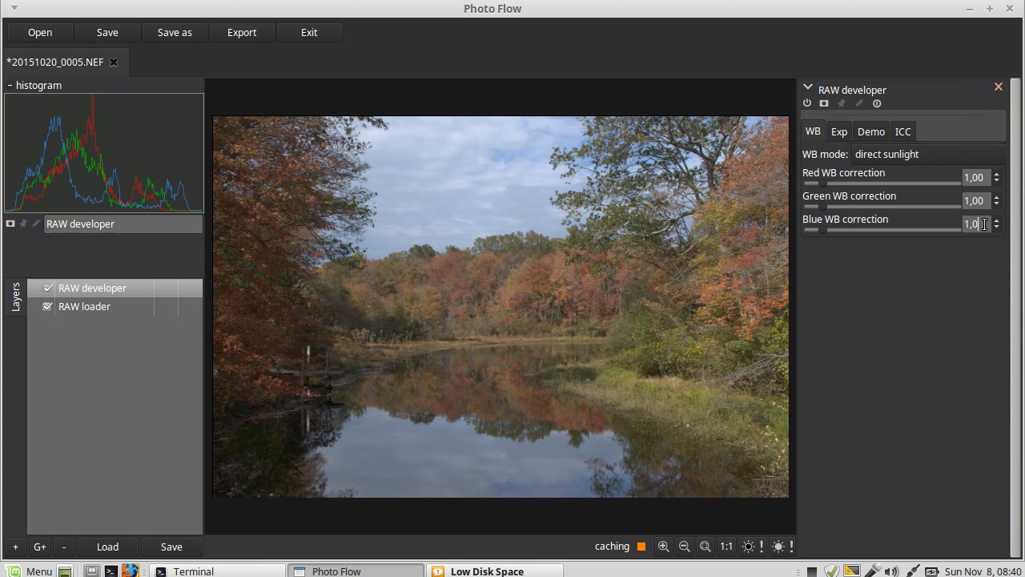
type("0")
key("BackSpace")
type("0,95")
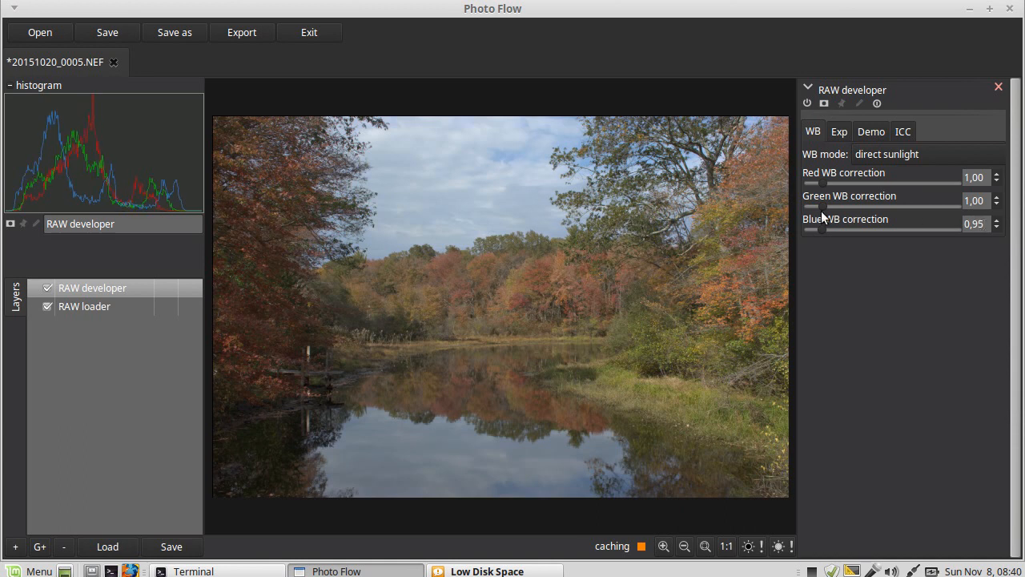
left_click(887, 149)
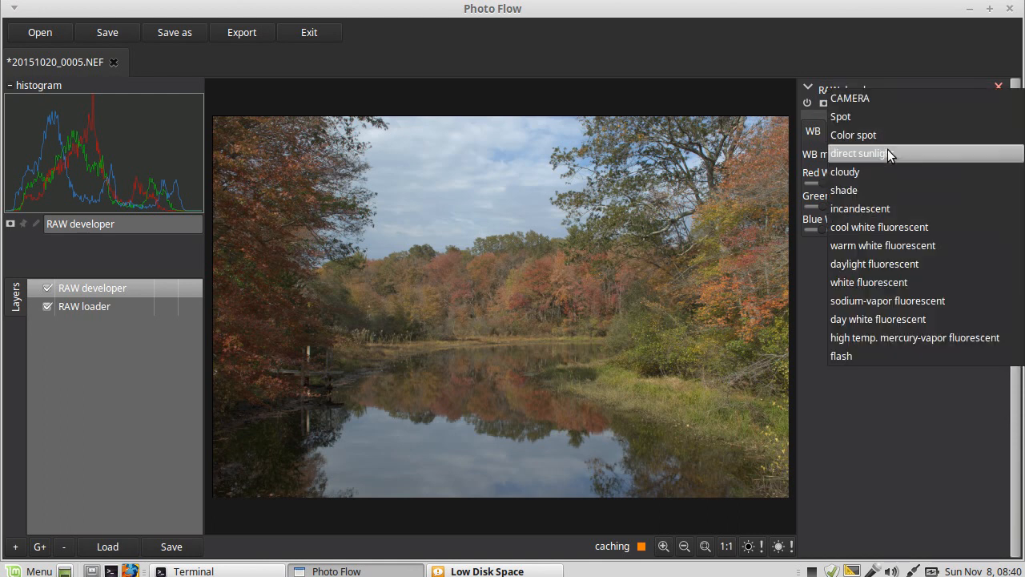
left_click(922, 98)
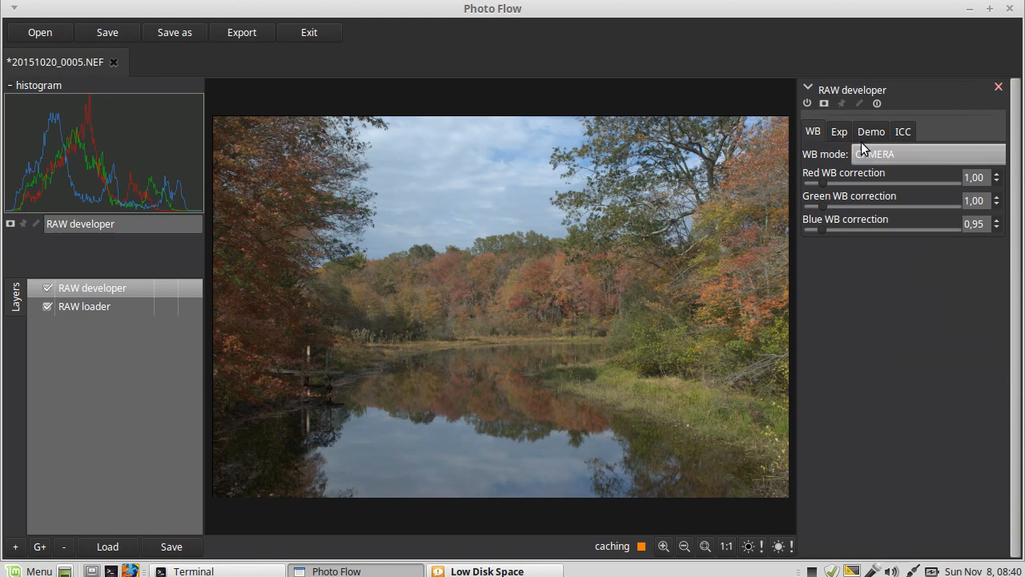
Step: Review the RAW developer's exposure, demosaicing, color conversion and output profile options, keeping Built-in sRGB, and close its settings
left_click(840, 132)
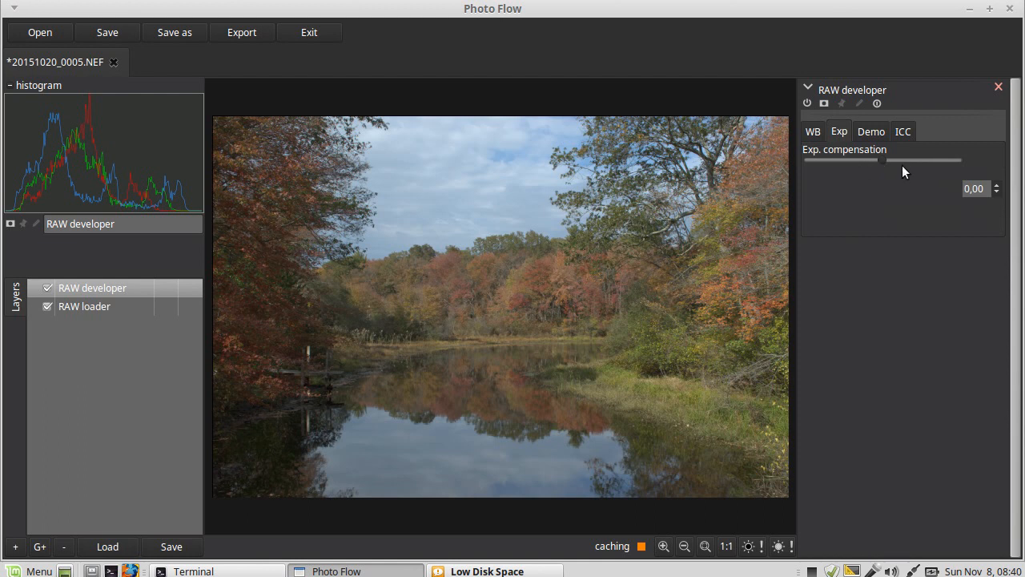
left_click(877, 130)
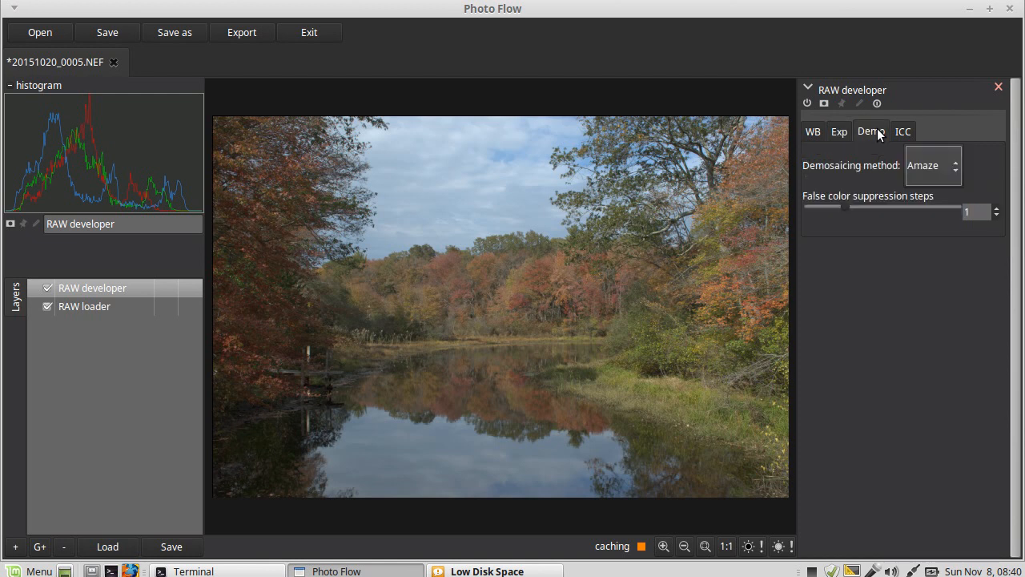
left_click(949, 166)
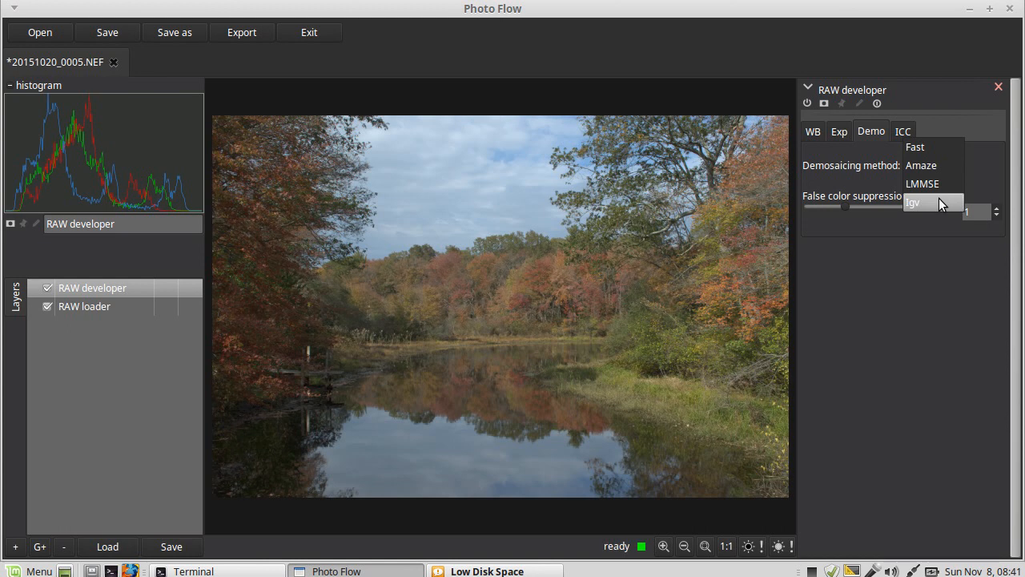
left_click(982, 187)
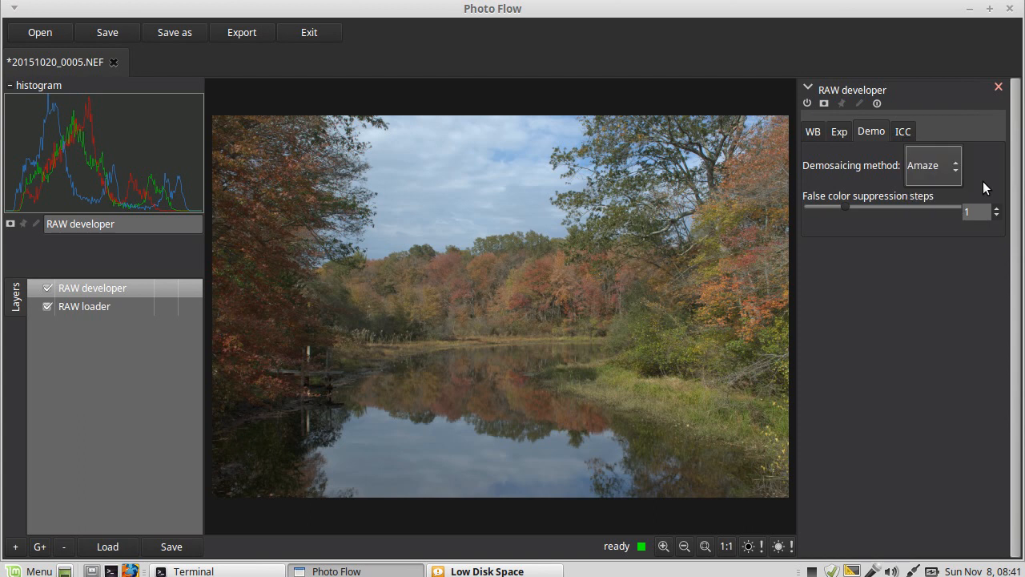
left_click(899, 132)
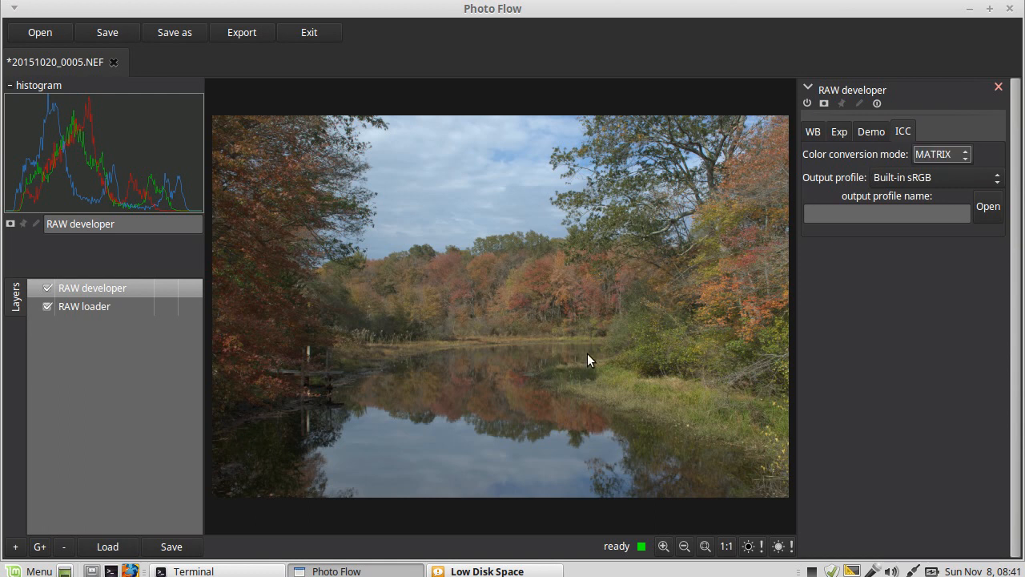
left_click(966, 159)
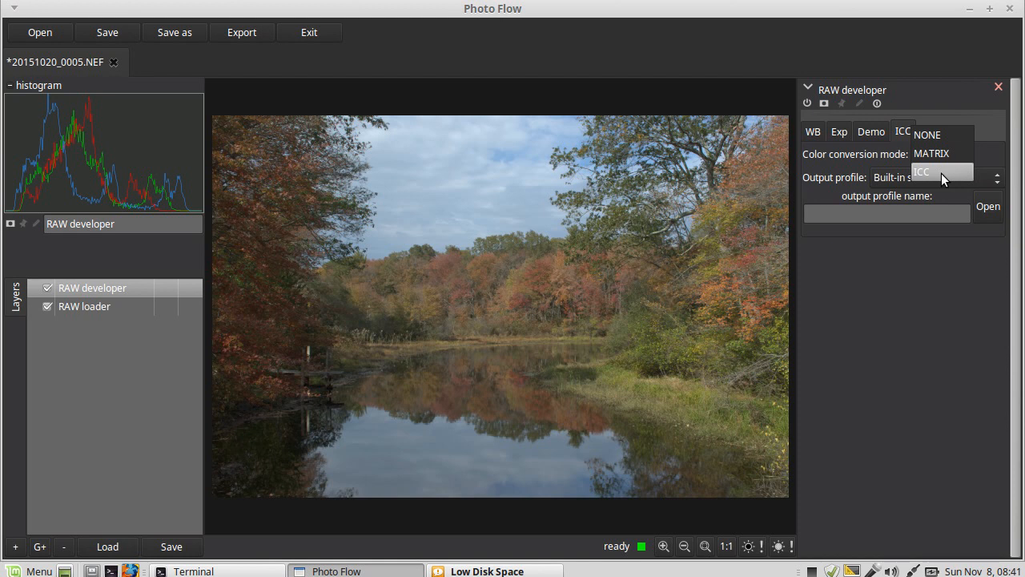
left_click(992, 153)
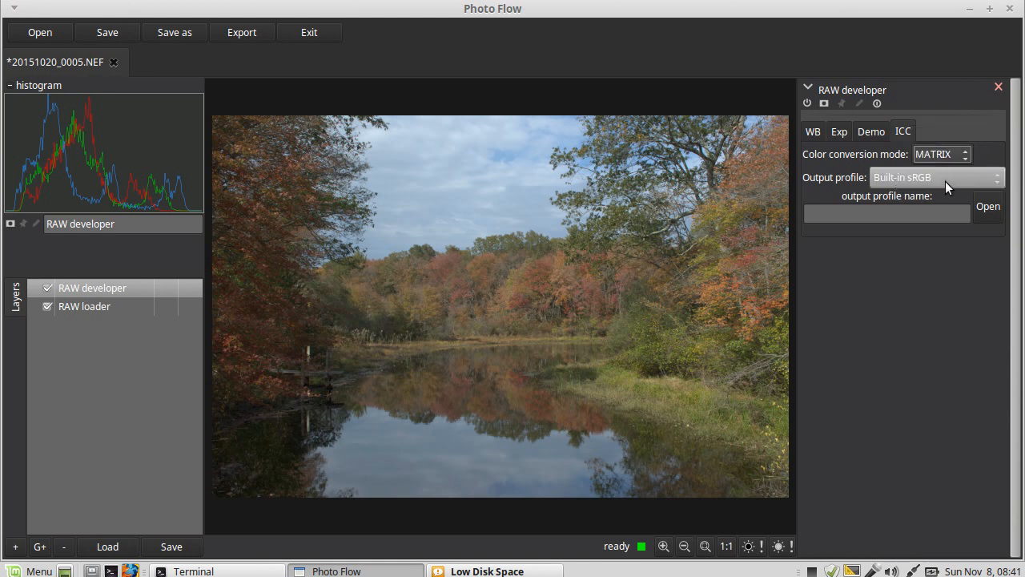
left_click(938, 180)
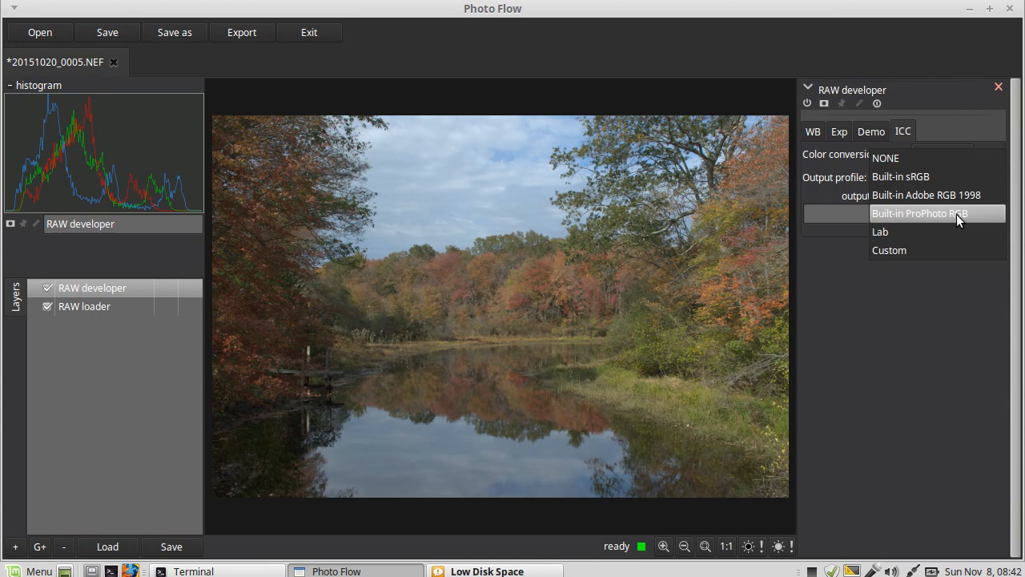
left_click(931, 176)
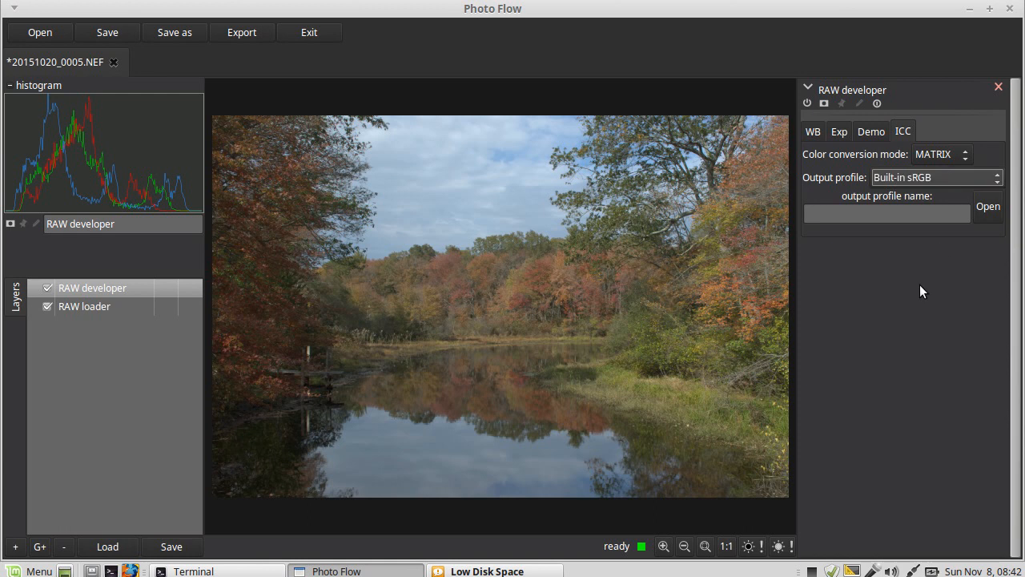
left_click(998, 87)
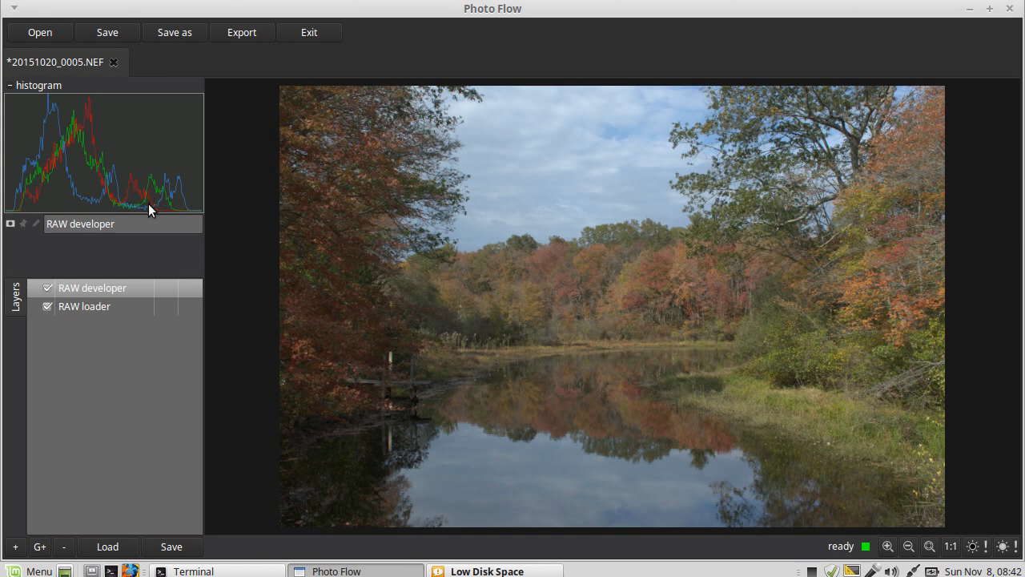
Step: Add a group layer above the RAW developer layer and name it edit
left_click(36, 546)
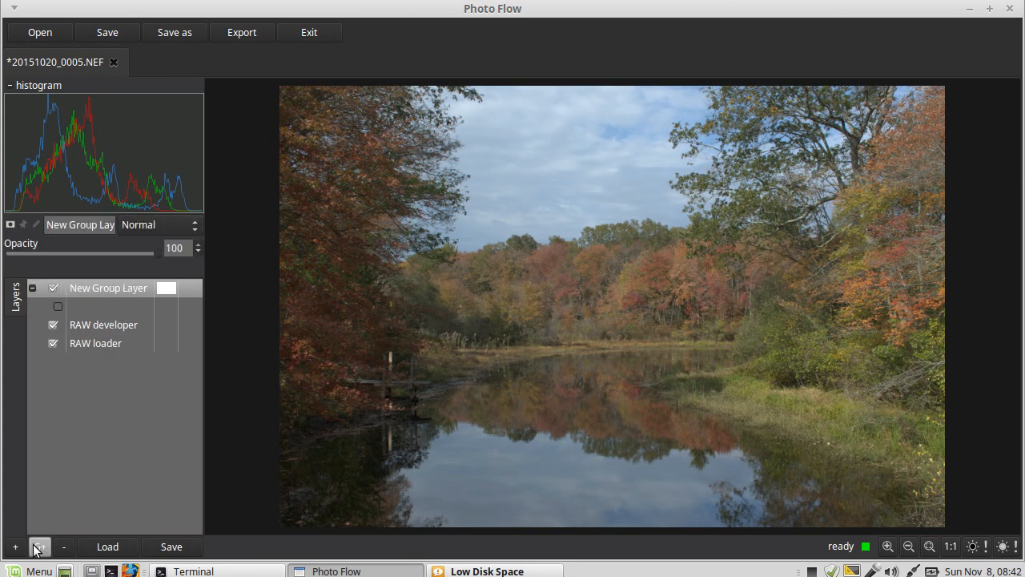
triple_click(81, 228)
type("edit")
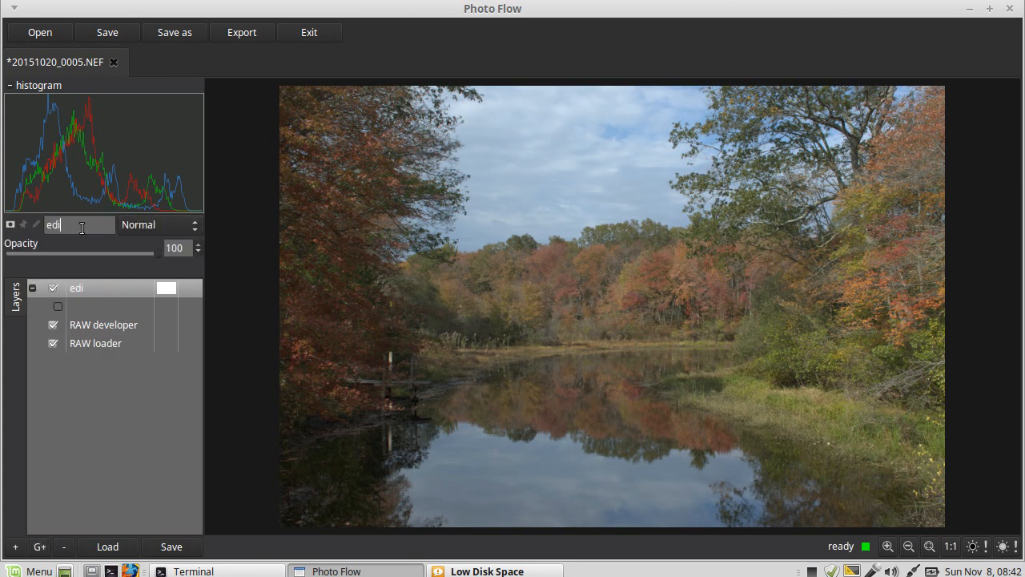
Step: Add a B/C/S/H Adjustment layer inside the edit group
left_click(81, 307)
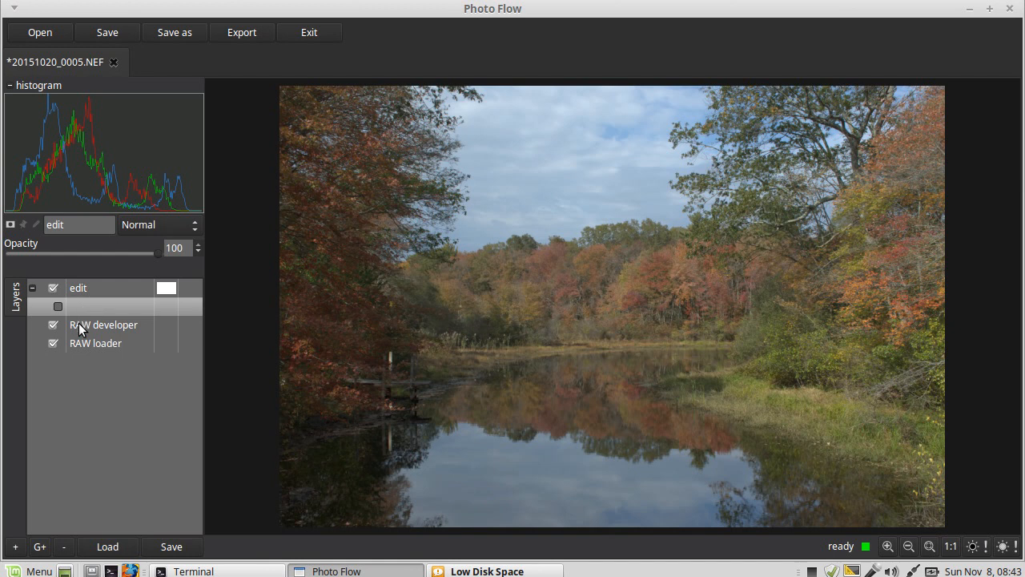
left_click(13, 548)
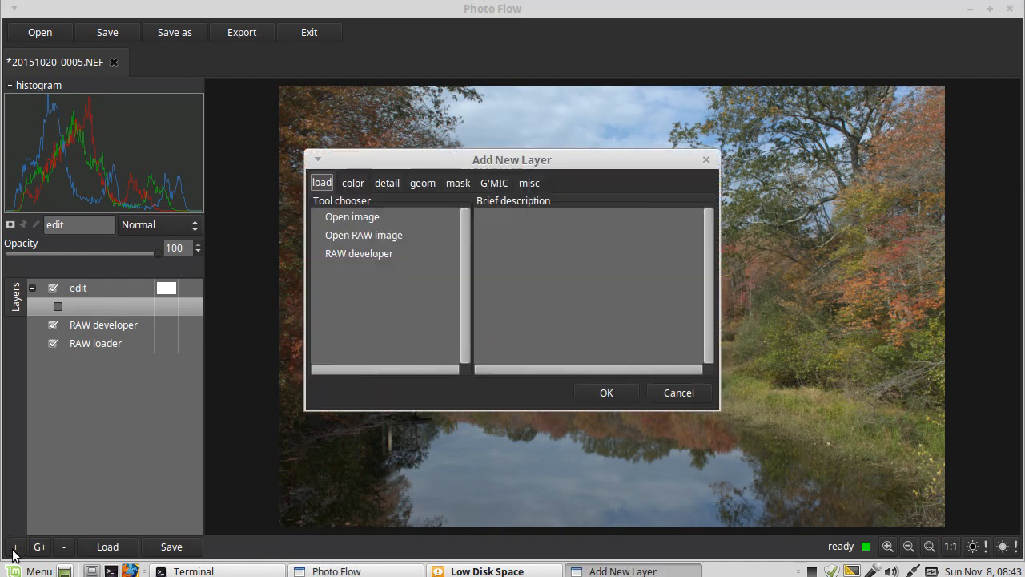
left_click(352, 183)
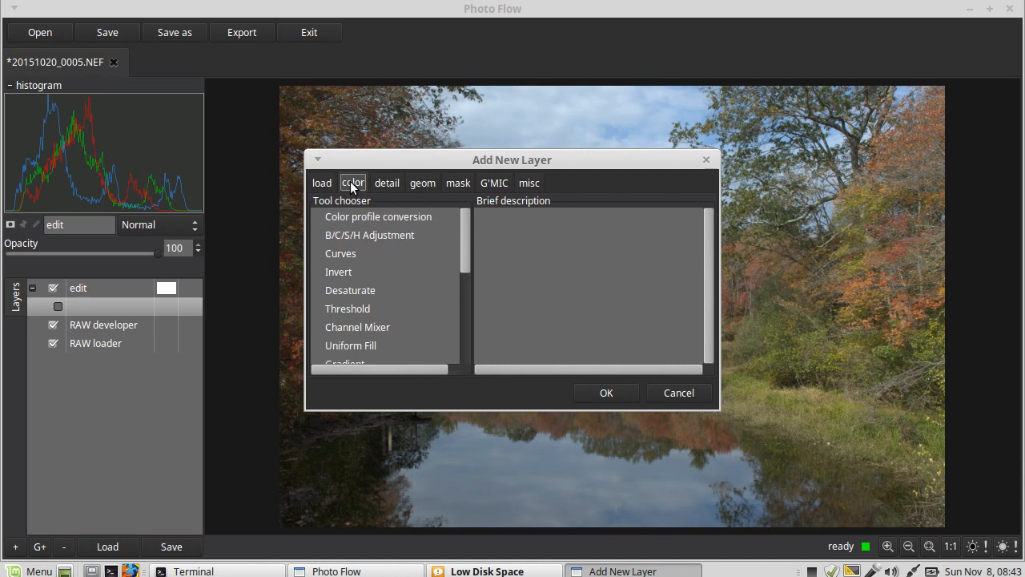
left_click(355, 234)
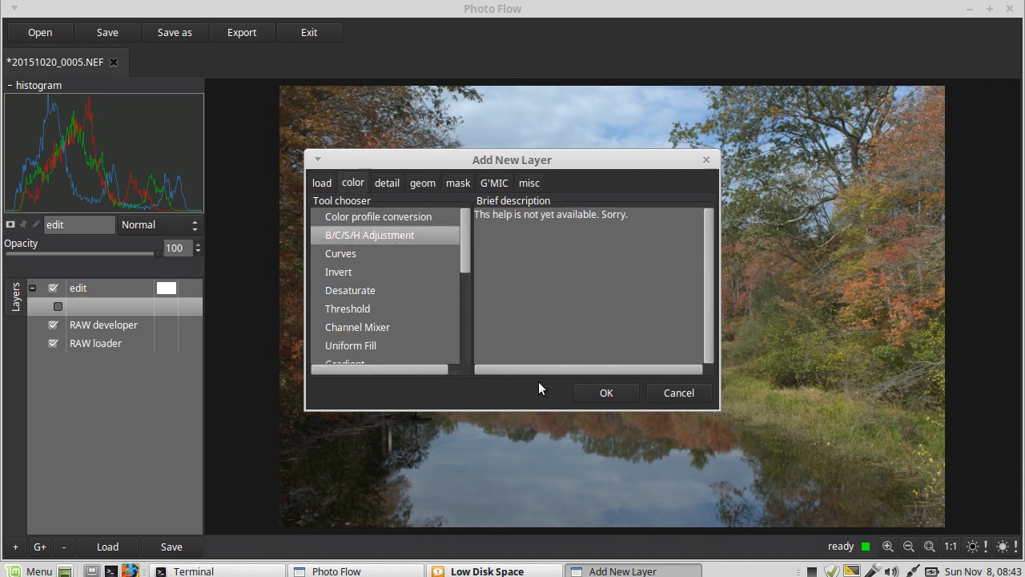
left_click(606, 393)
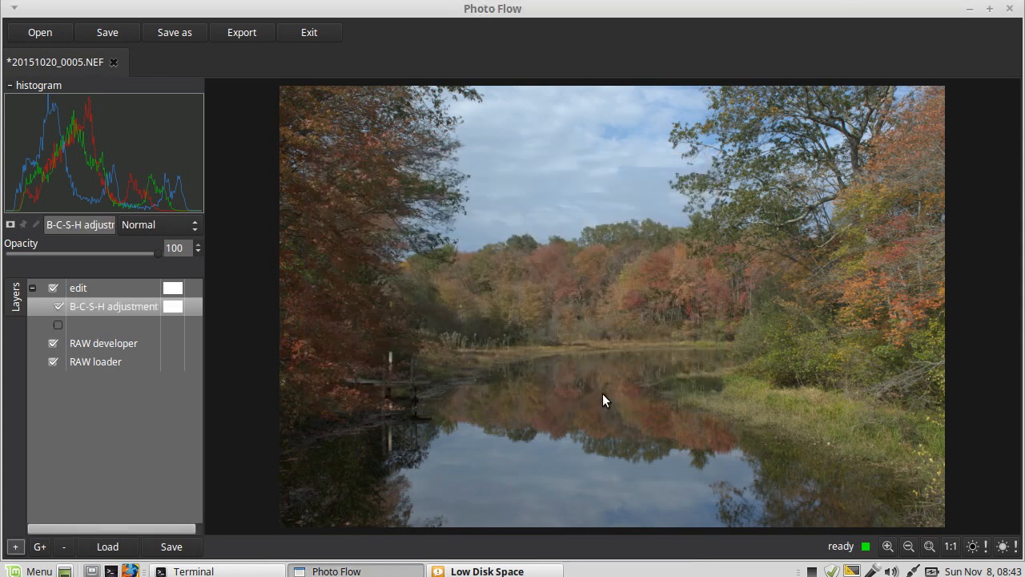
Step: Look through the new-layer tools for color, detail, geometry, masks, G'MIC and misc, without adding a layer
left_click(14, 547)
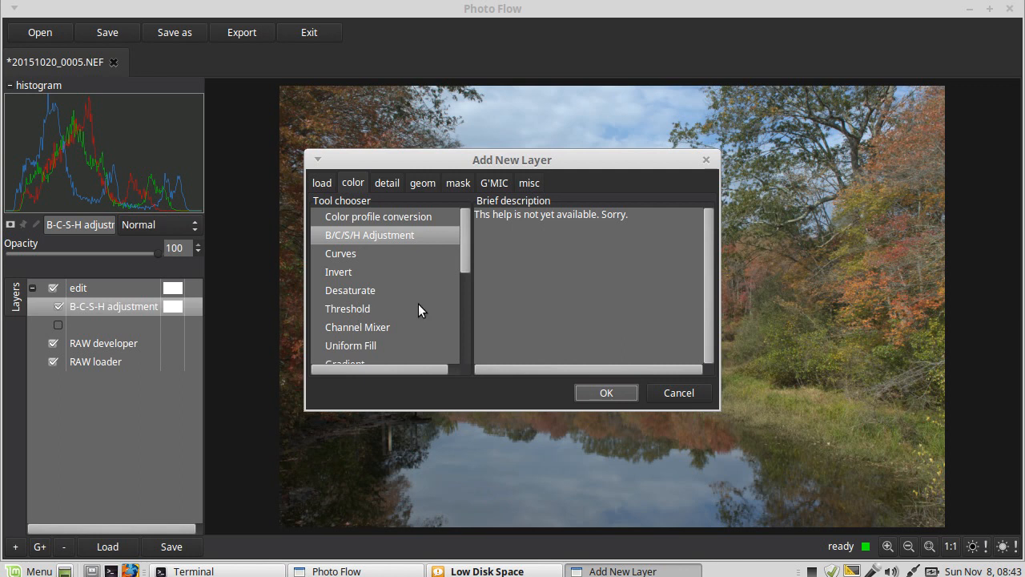
left_click(383, 184)
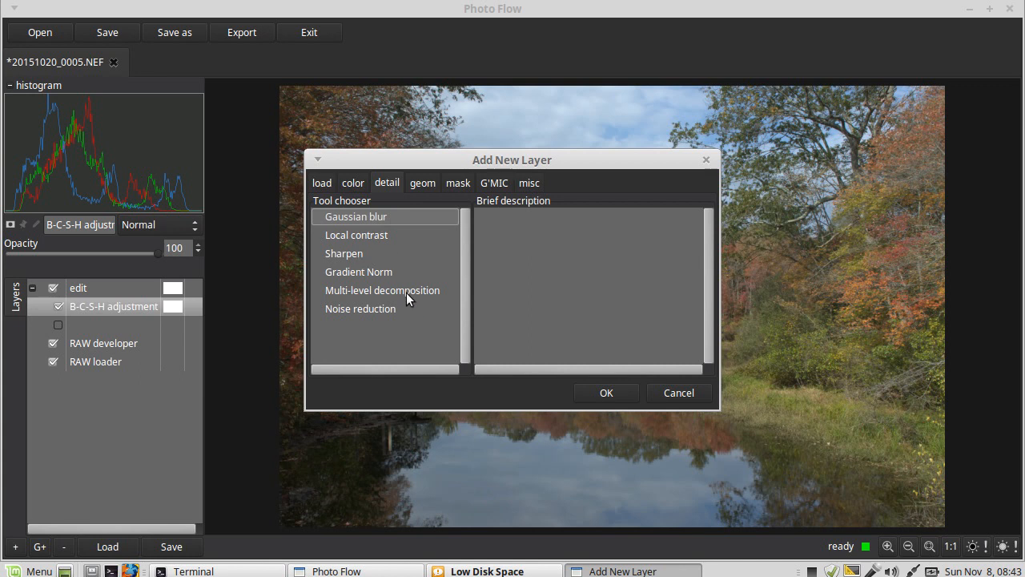
left_click(418, 184)
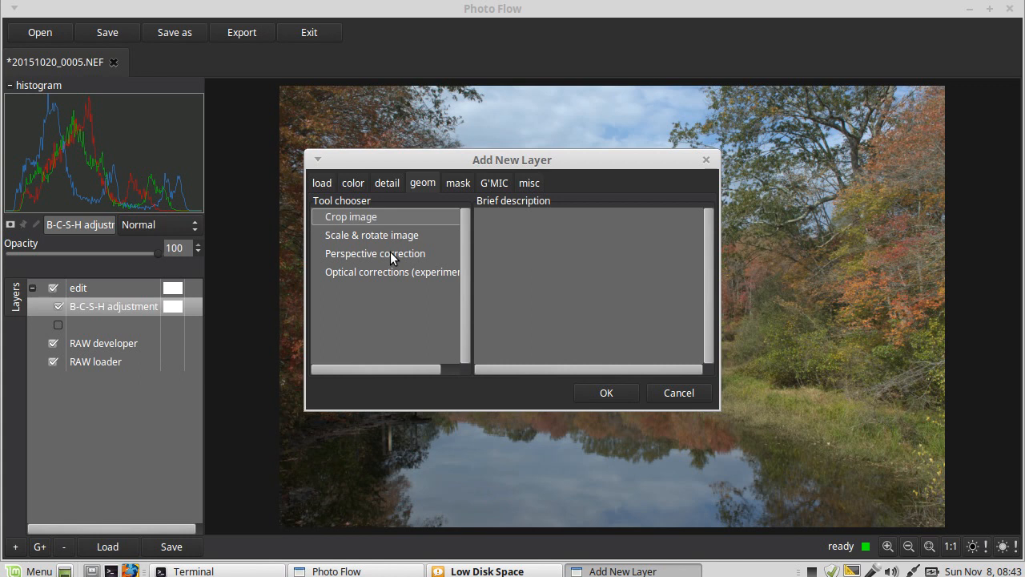
left_click(465, 175)
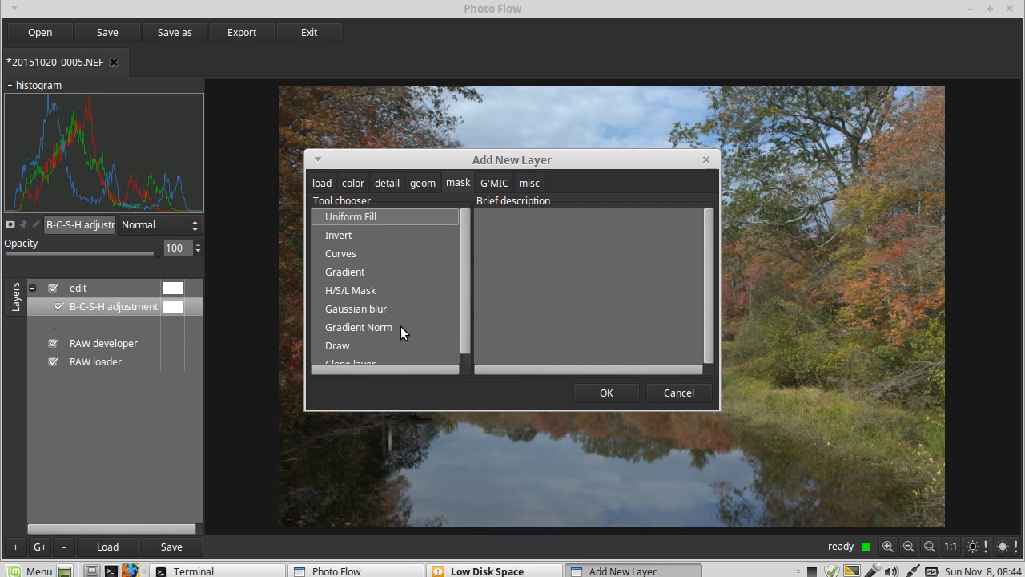
left_click(497, 184)
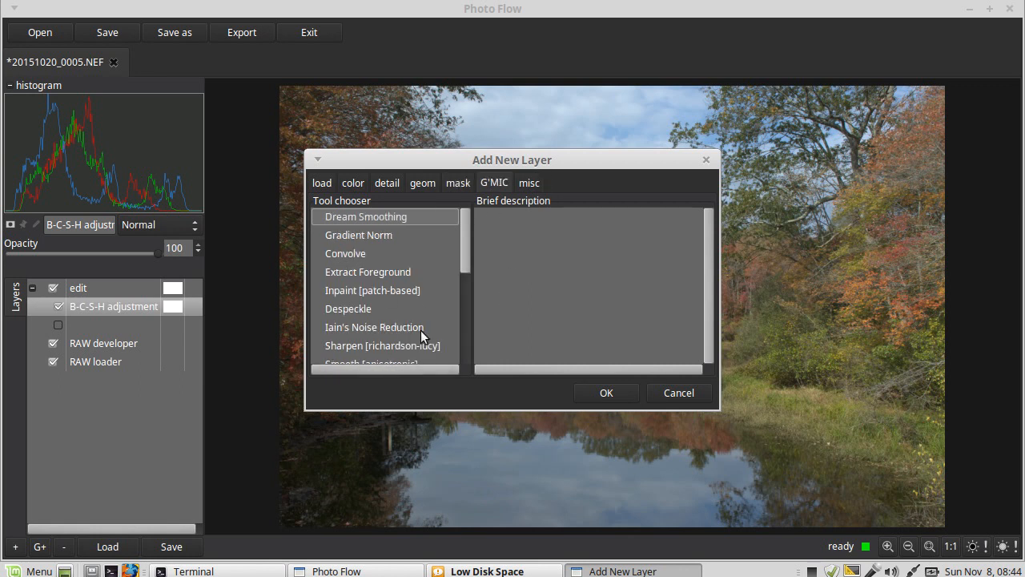
left_click(527, 183)
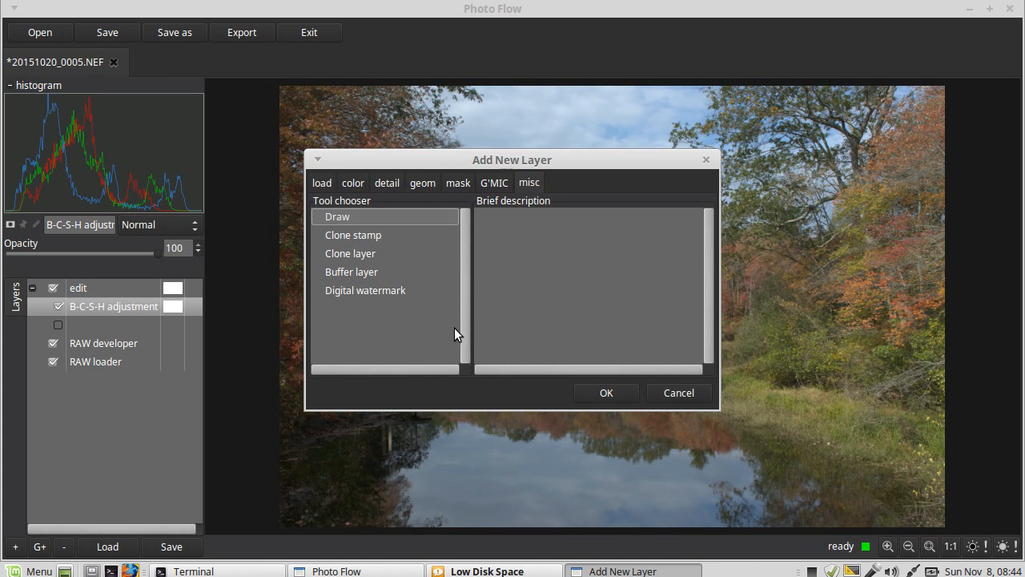
left_click(677, 393)
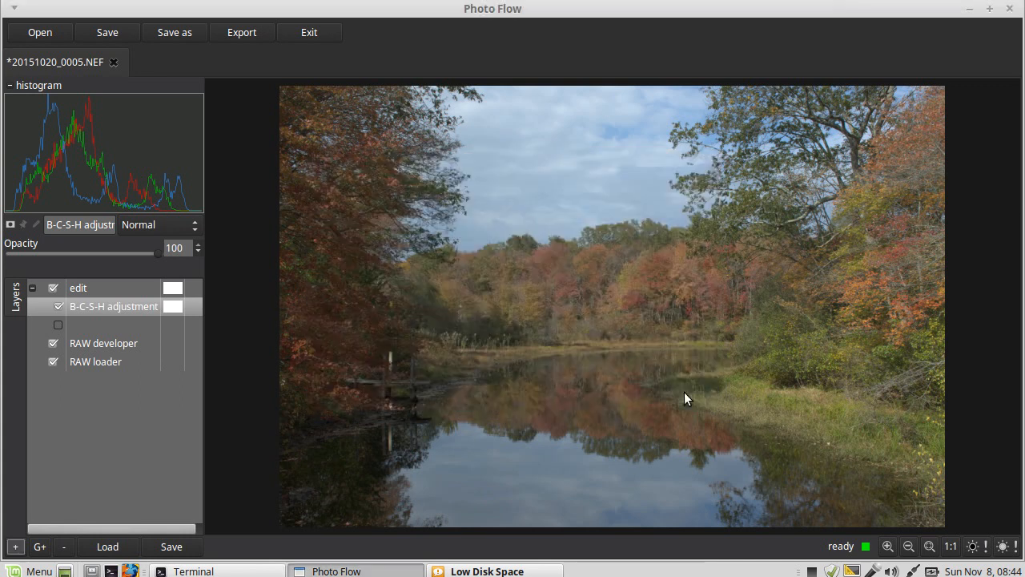
Step: Open the B-C-S-H adjustment layer's settings and set the contrast to 40
double_click(100, 307)
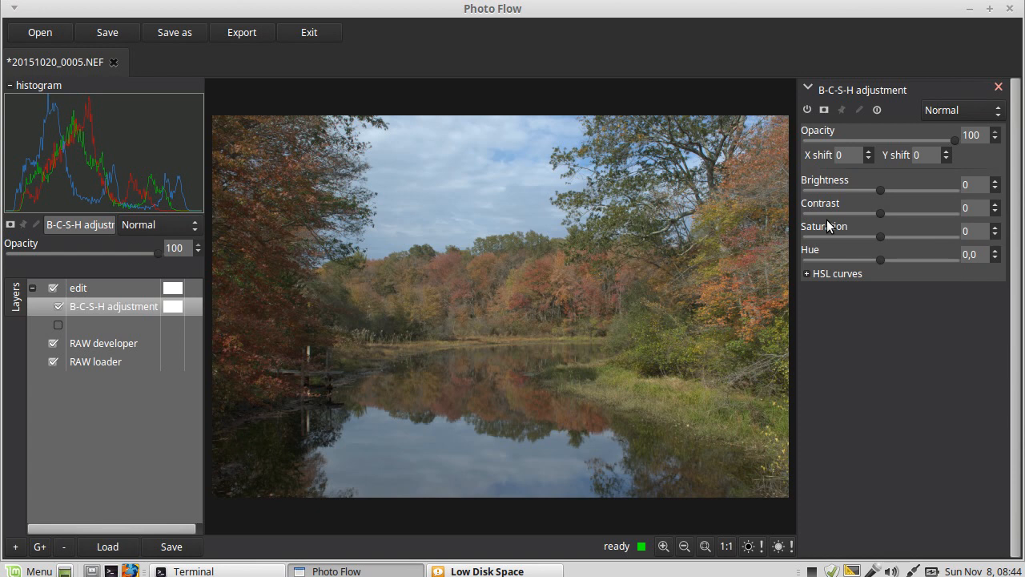
left_click(922, 216)
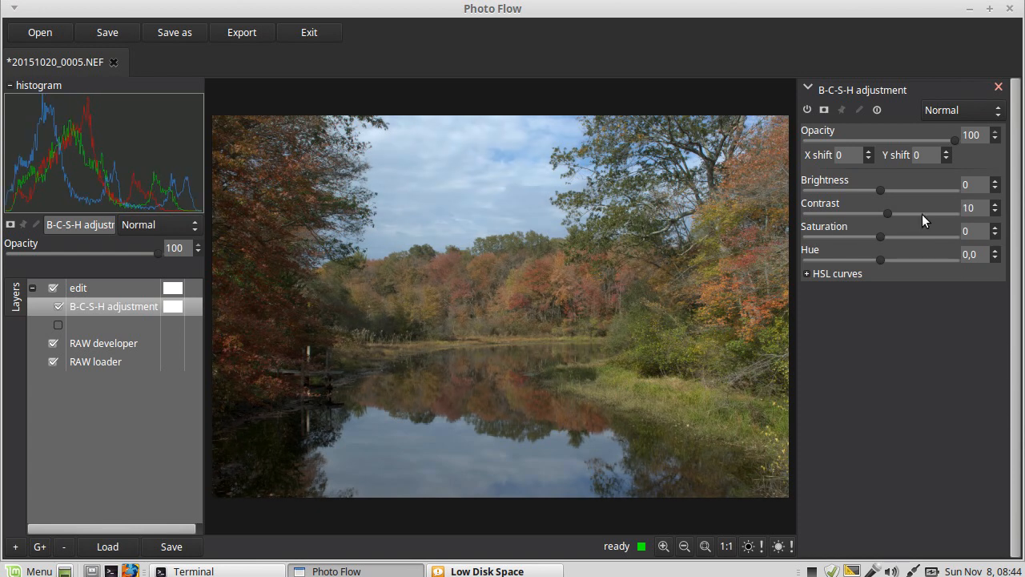
left_click(925, 215)
left_click(938, 211)
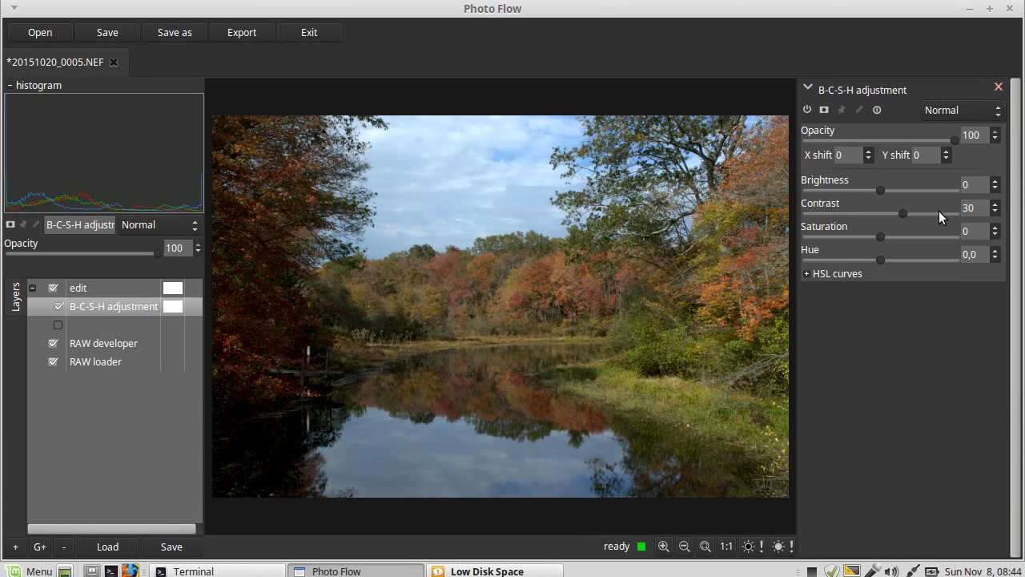
left_click(938, 211)
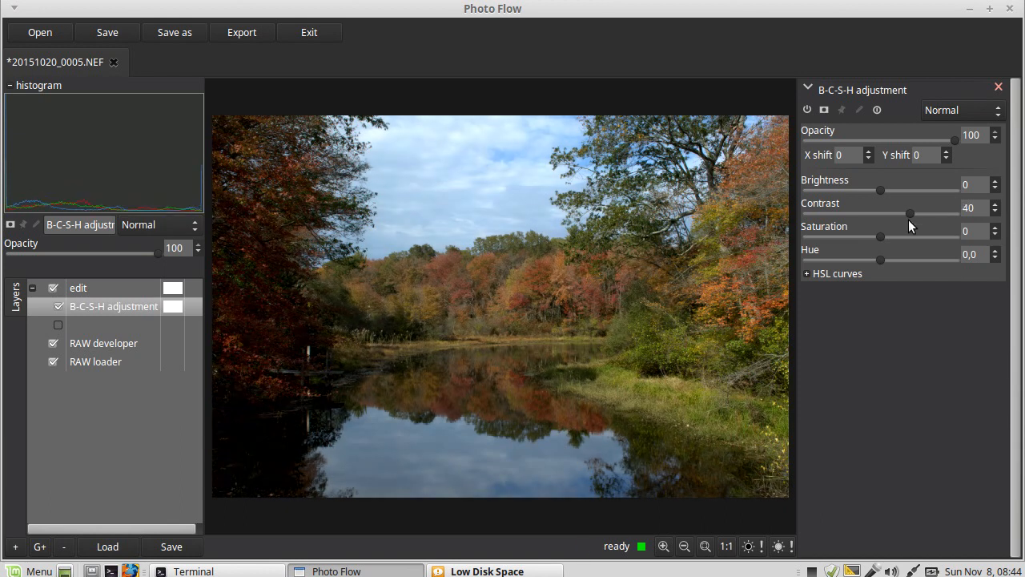
Step: Check the shadow and highlight clipping warnings with the contrast raised to 70, and return the contrast to 40 with the warnings hidden
left_click(750, 548)
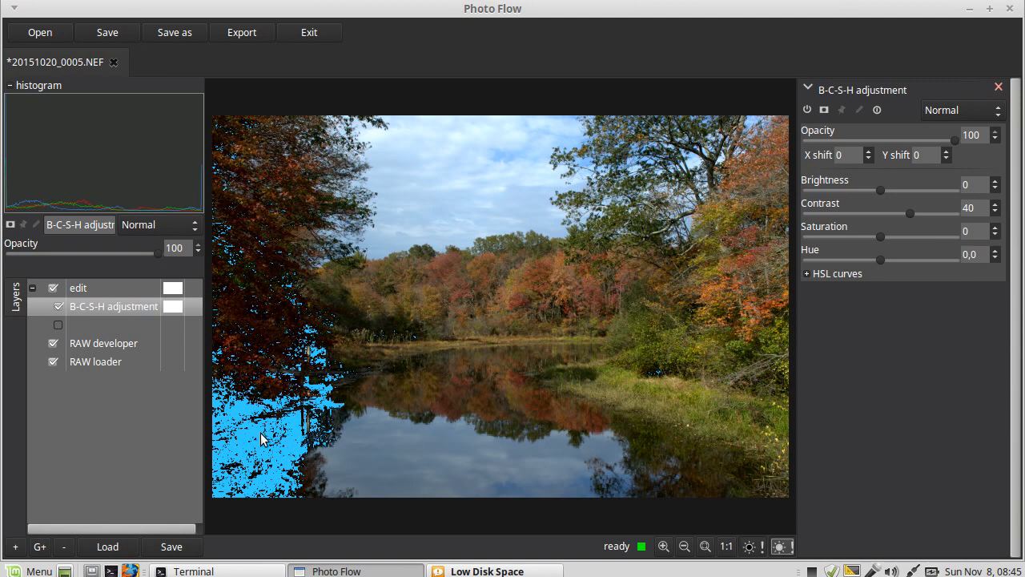
left_click(939, 212)
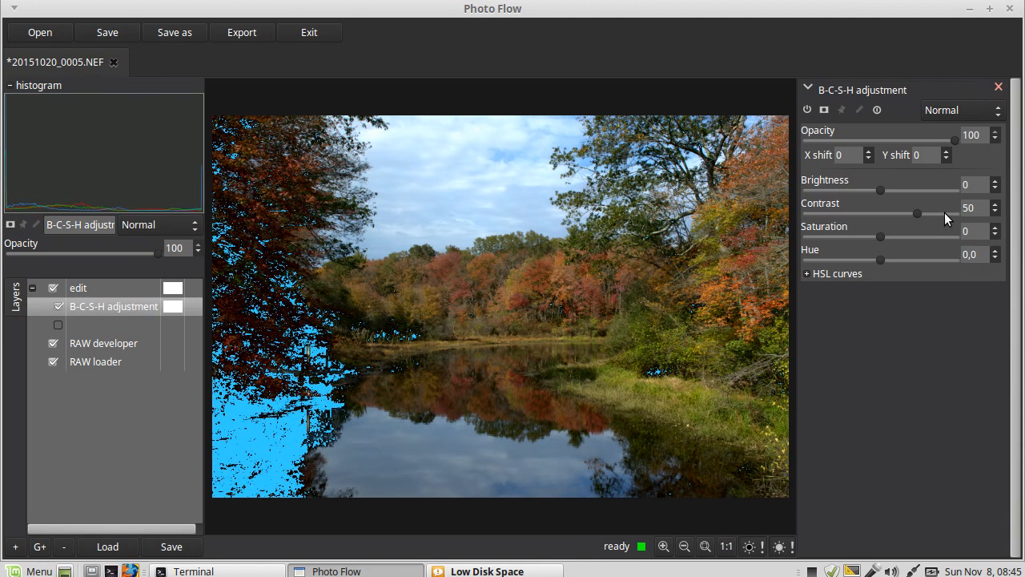
left_click(944, 212)
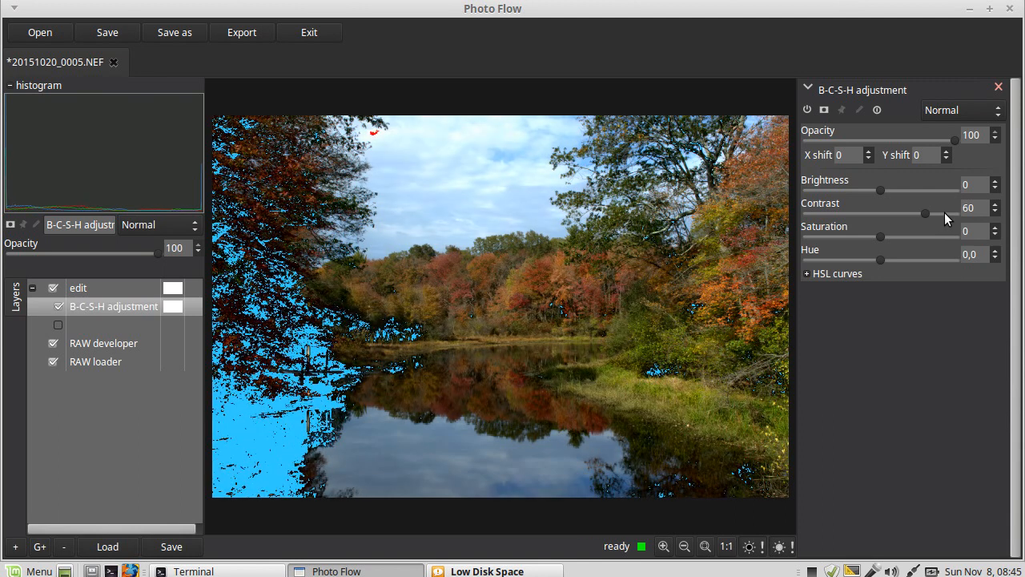
left_click(944, 213)
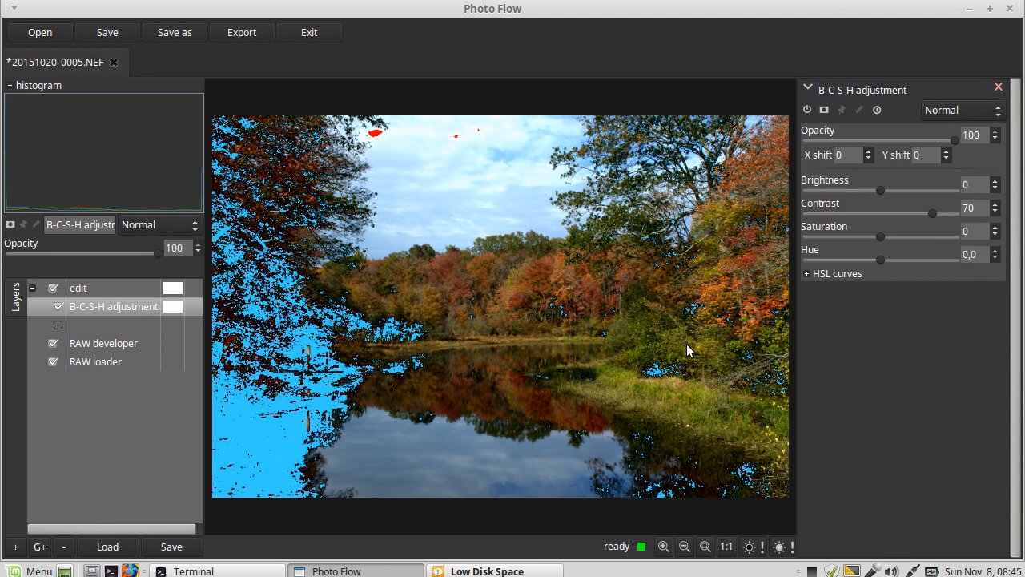
left_click(750, 546)
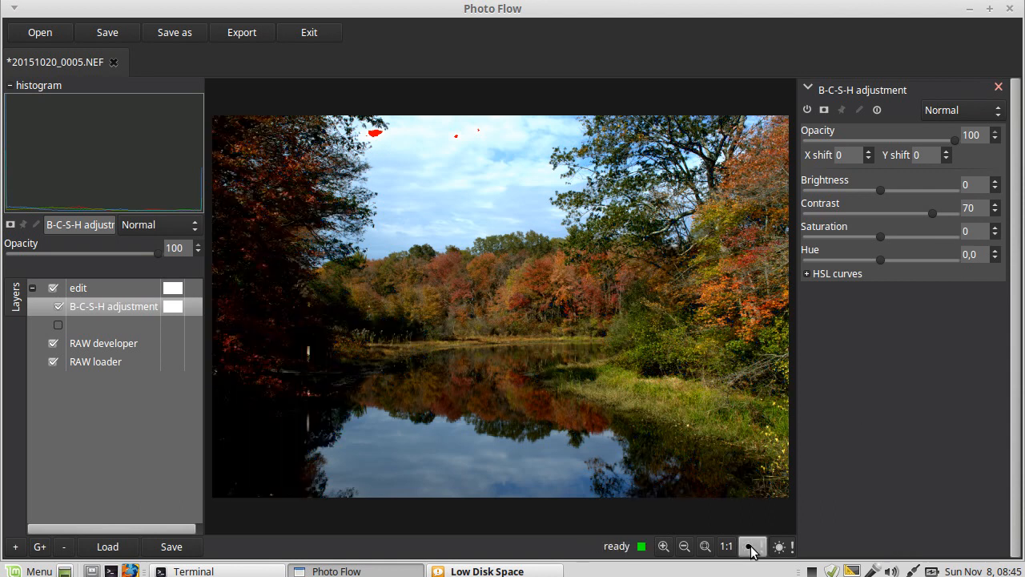
left_click(781, 546)
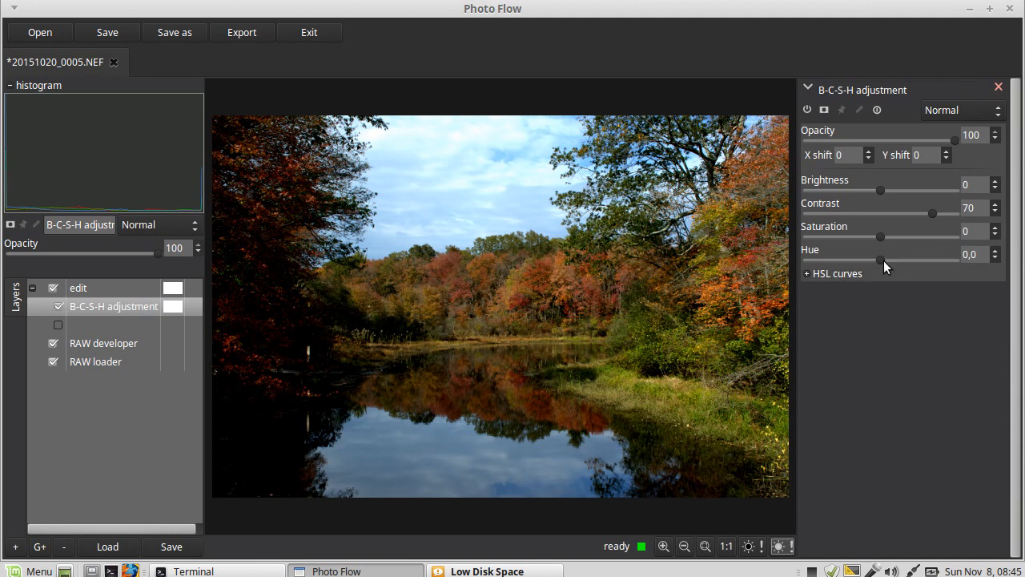
left_click(890, 211)
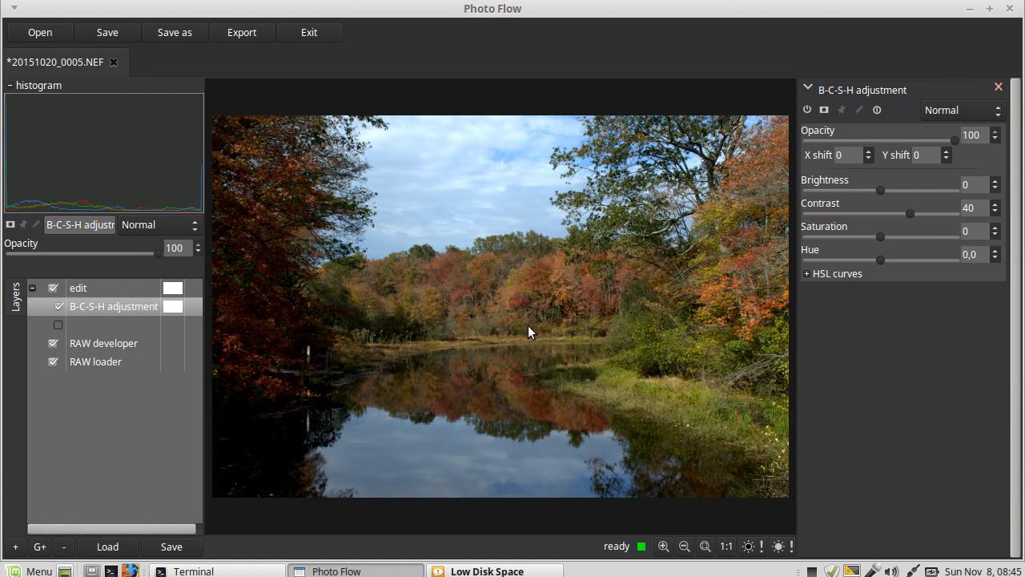
Step: Disable and re-enable the B-C-S-H adjustment layer twice to compare the photo with and without the added contrast
left_click(807, 108)
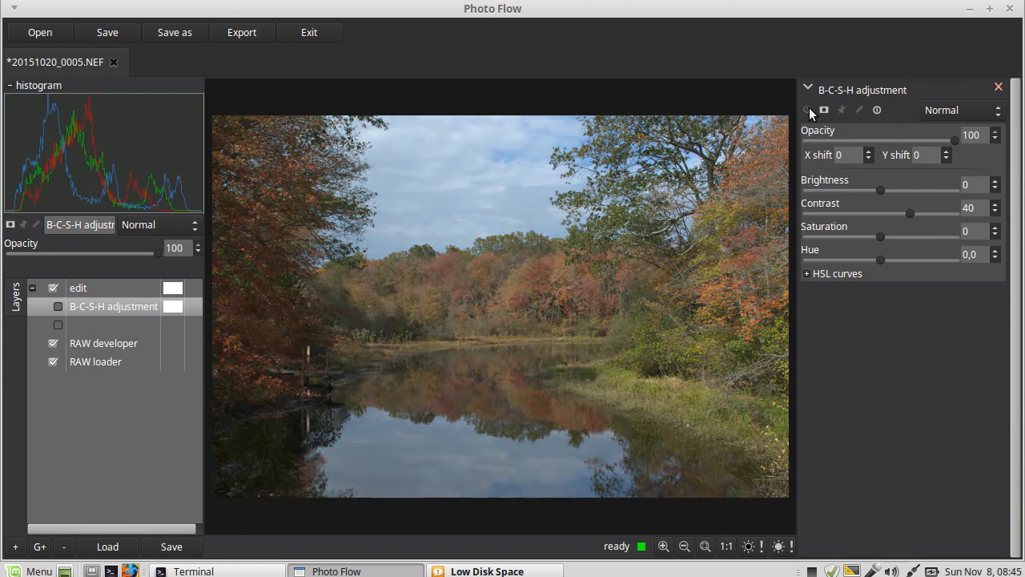
left_click(807, 108)
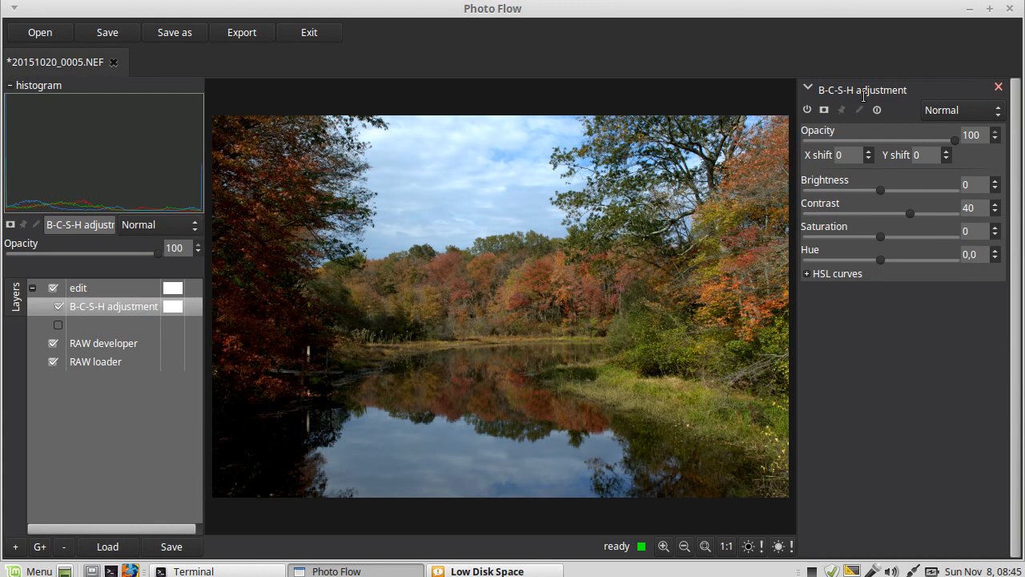
left_click(807, 110)
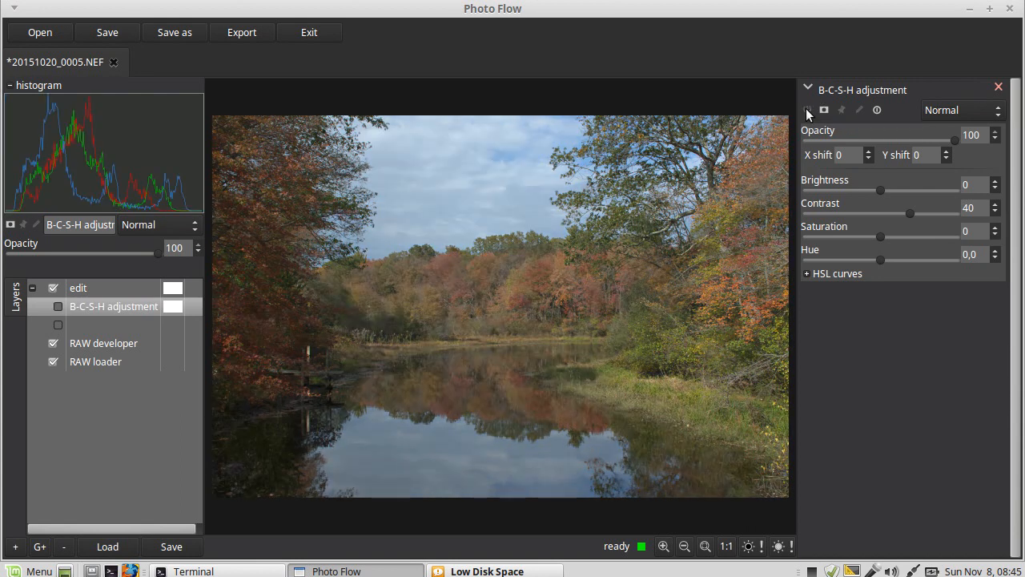
left_click(806, 109)
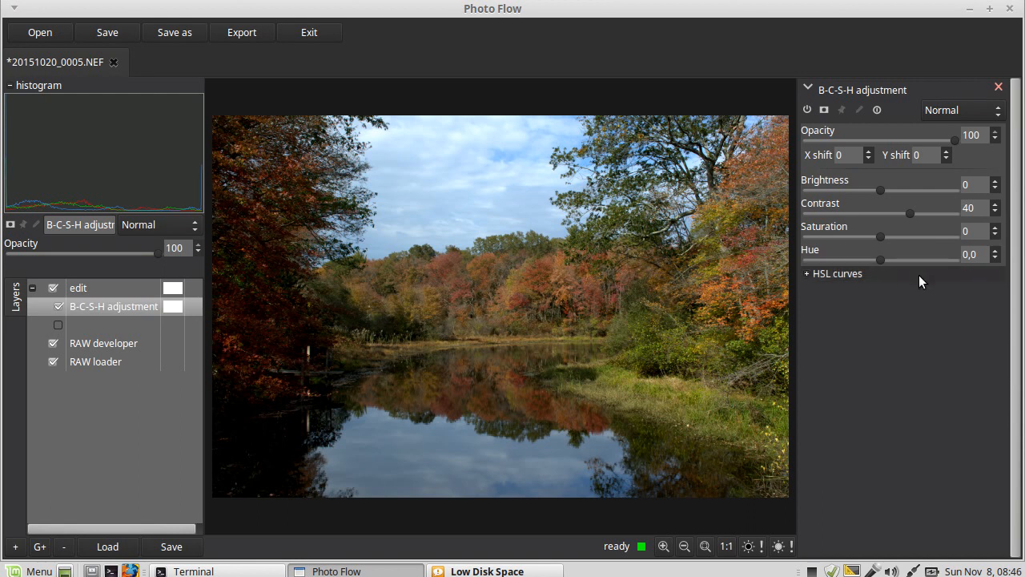
Step: In the HSL curves, move the L curve's upper end point to in 37,7 and out 100,0, and enable the curve
left_click(807, 273)
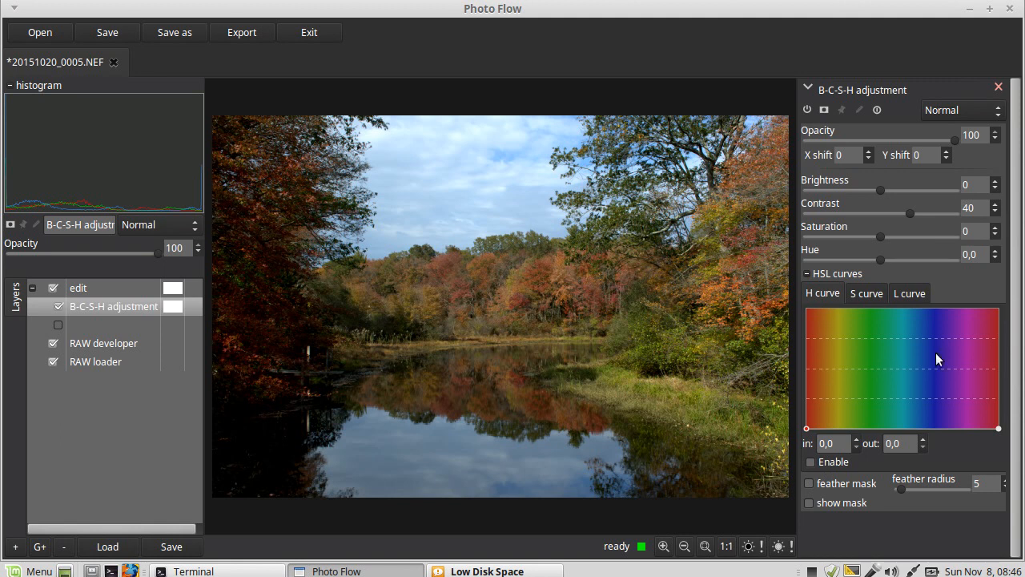
left_click(869, 294)
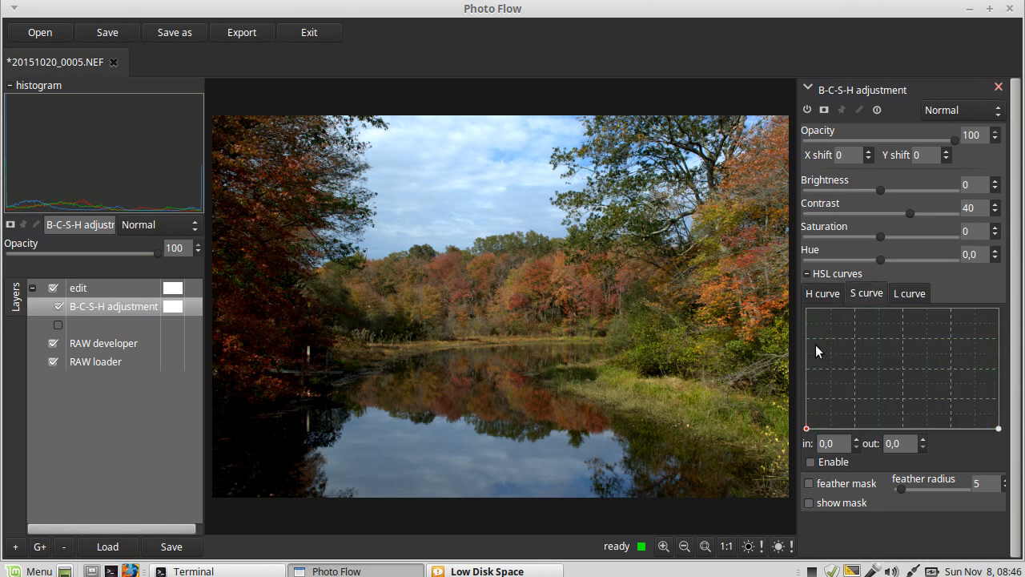
left_click(915, 291)
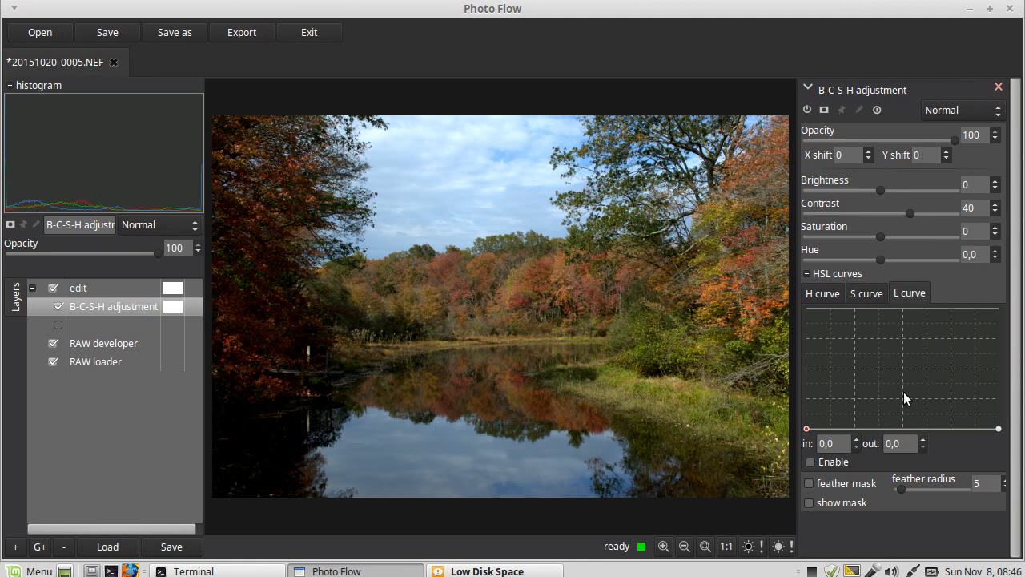
left_click(877, 427)
right_click(877, 427)
left_click(999, 429)
left_click_drag(999, 430, 878, 295)
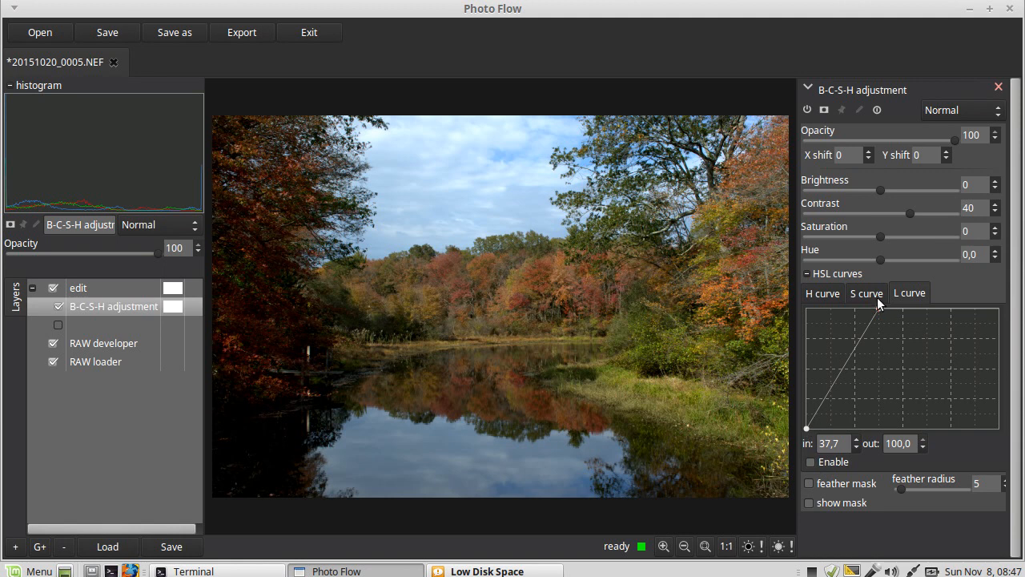
left_click(810, 462)
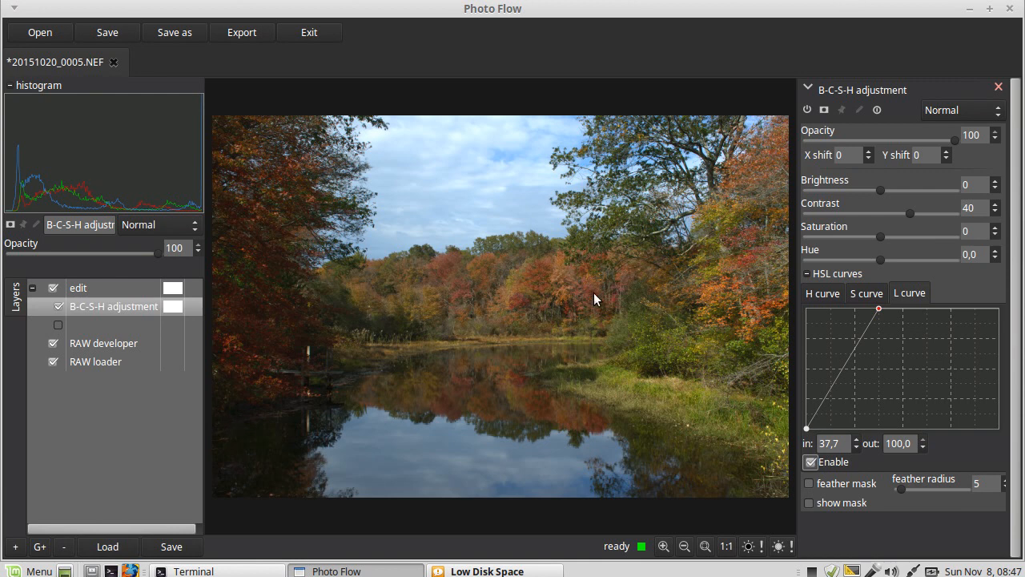
Step: Compare the photo with the whole B-C-S-H adjustment, including its L curve, switched off and on
left_click(806, 110)
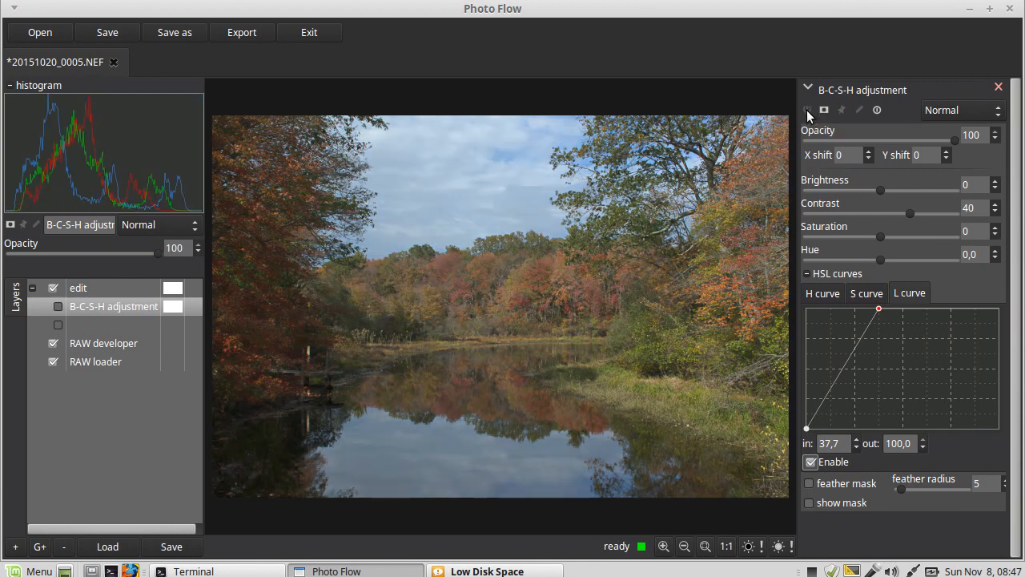
left_click(806, 109)
left_click(806, 111)
left_click(806, 110)
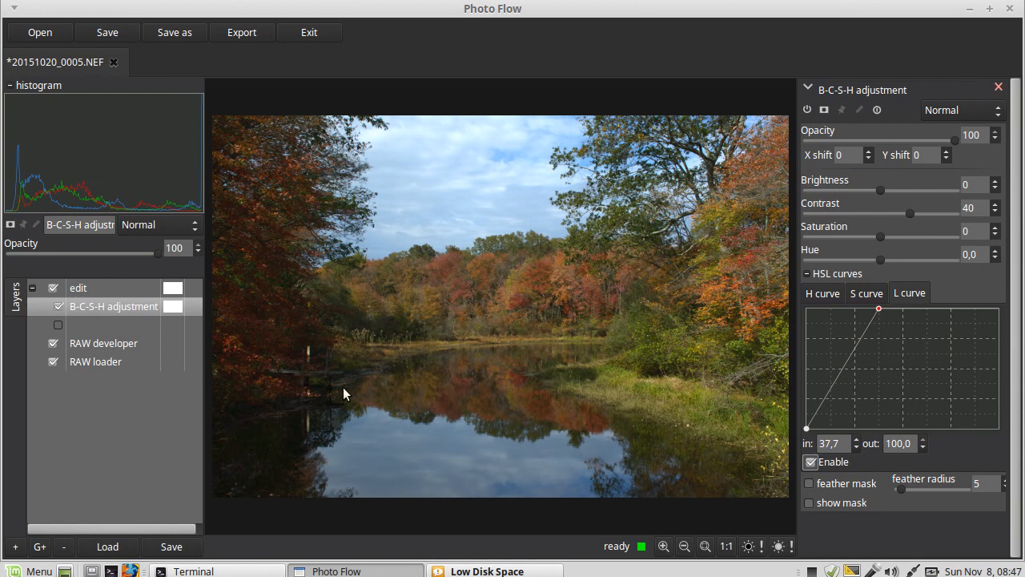
Step: Compare the contrast effect with the L curve alone disabled and enabled, leaving the curve enabled
left_click(810, 462)
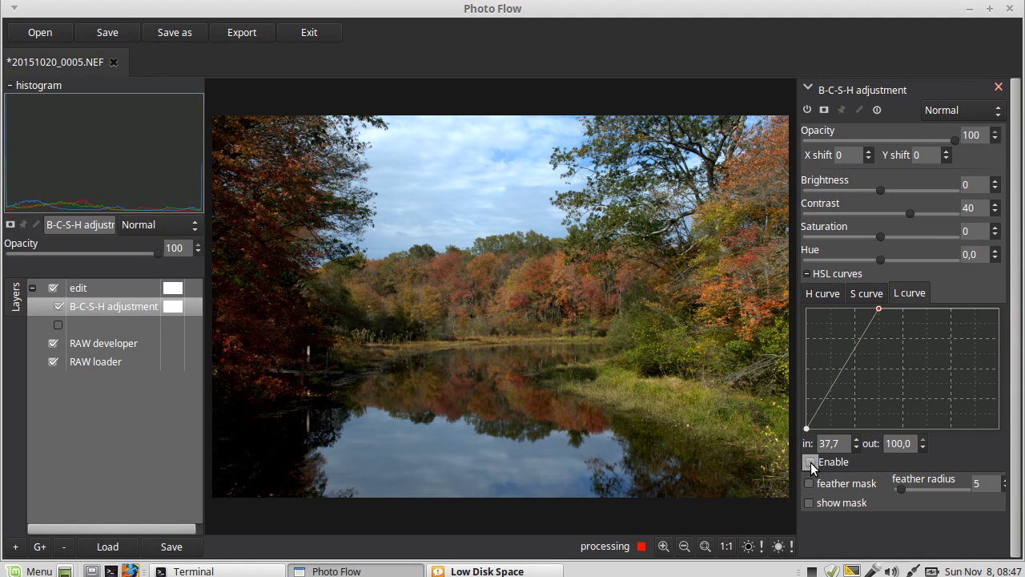
left_click(809, 462)
left_click(810, 462)
left_click(809, 462)
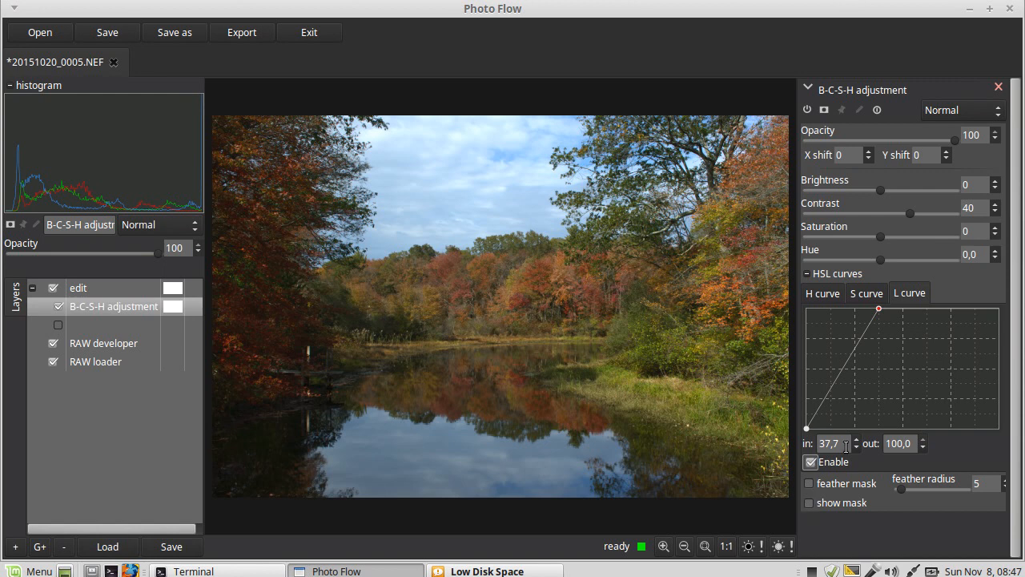
Step: Show the L curve's mask, inspect it at 1:1 around the reeds by the left shore, and hide the mask
left_click(808, 503)
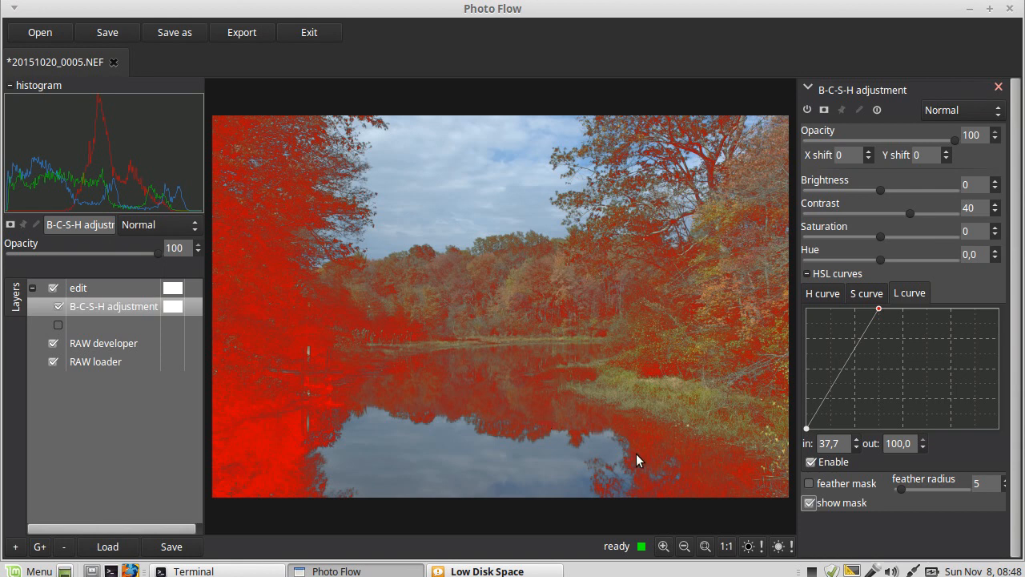
left_click(726, 545)
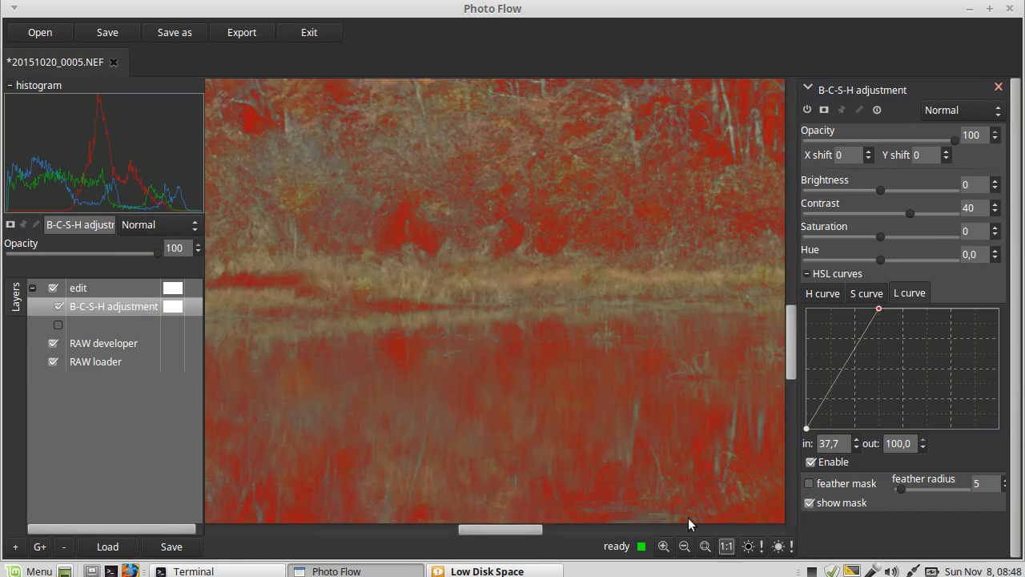
left_click_drag(503, 527, 341, 550)
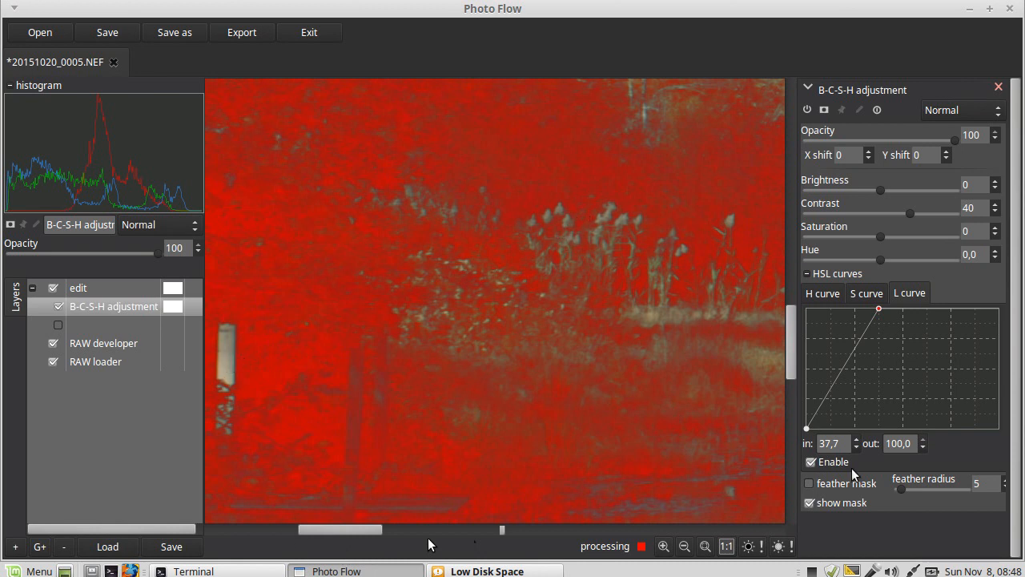
left_click(807, 504)
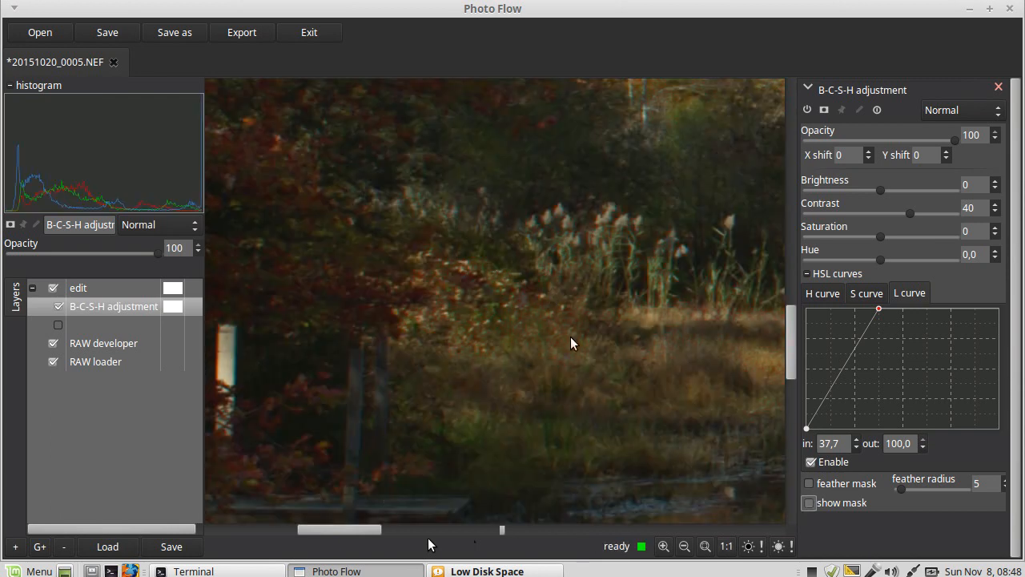
Step: Show the L curve's mask, turn on mask feathering with radius 5, inspect the feathered mask around the white post, and hide it
left_click(809, 505)
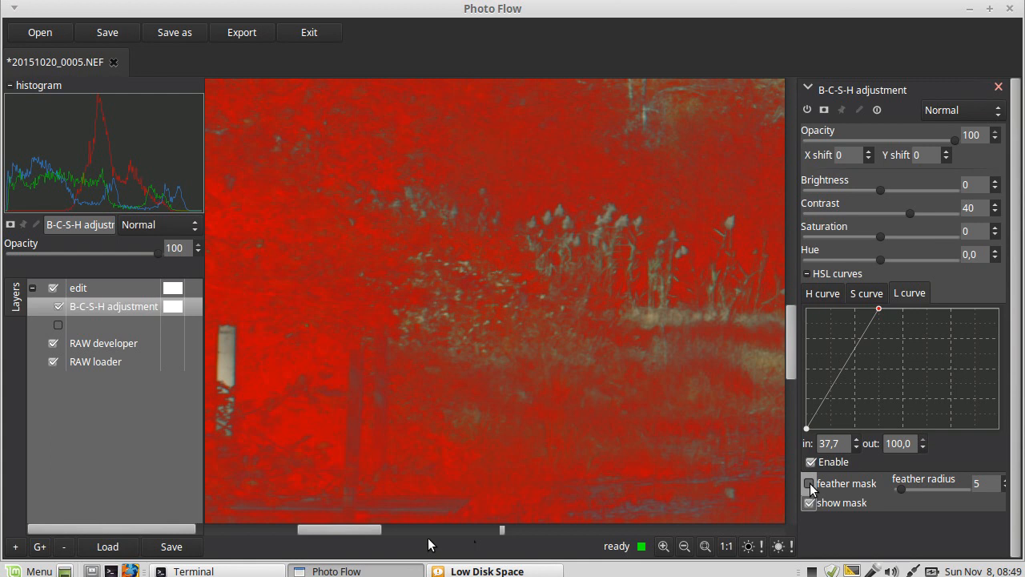
left_click(810, 482)
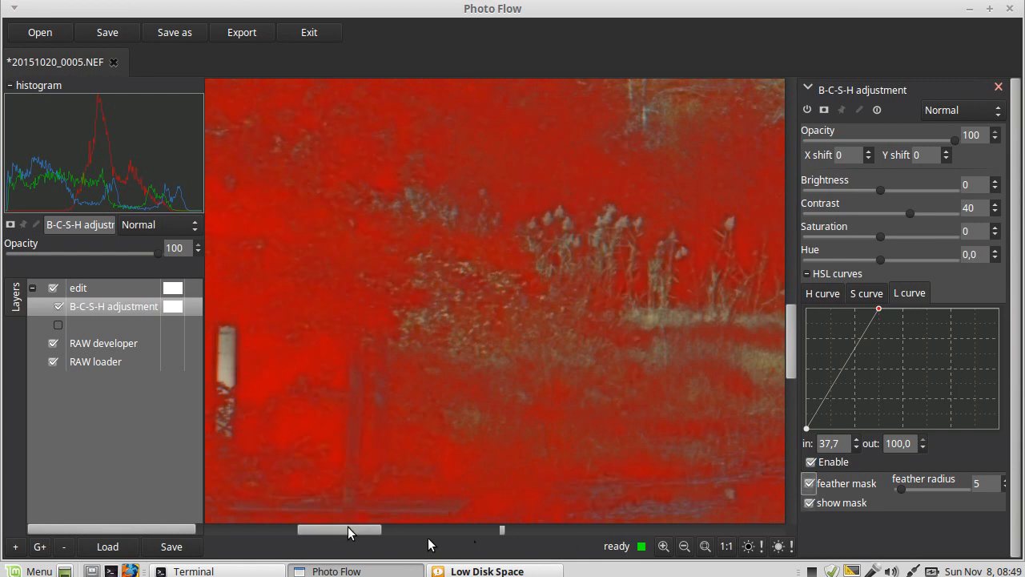
left_click_drag(348, 527, 323, 530)
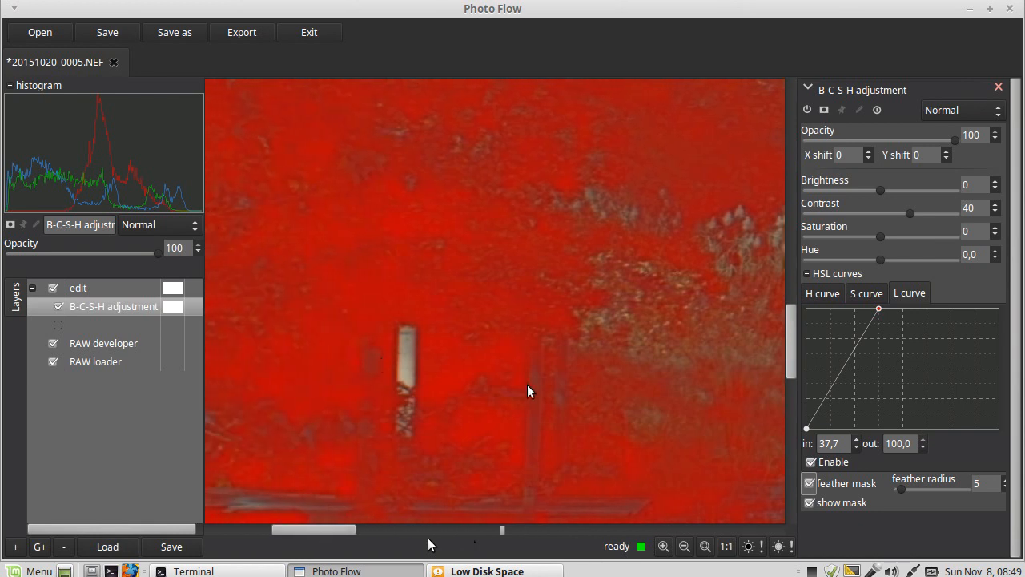
left_click(809, 503)
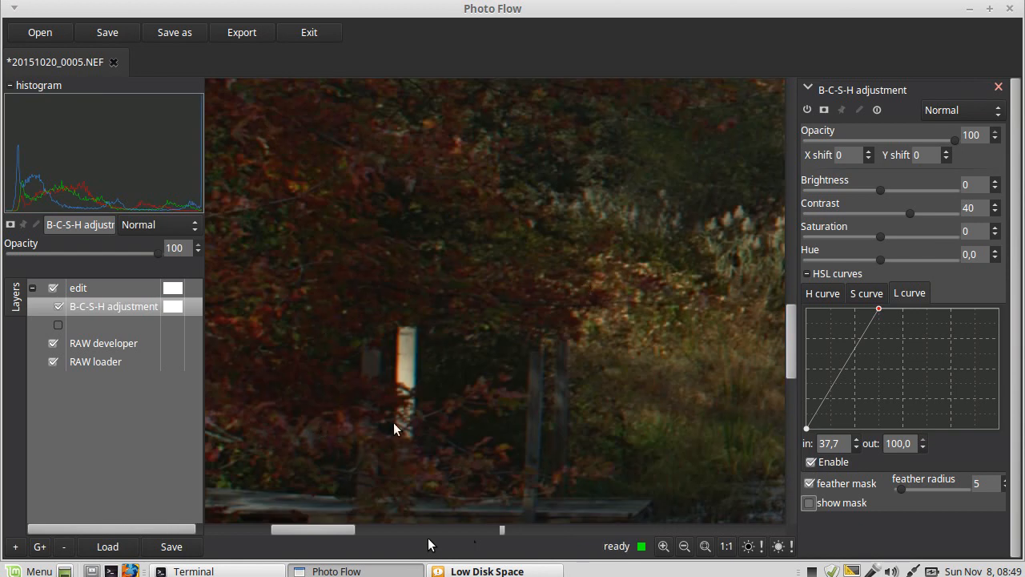
Step: Compare the contrast adjustment around the white post with mask feathering off and on, leaving feathering on
left_click(810, 483)
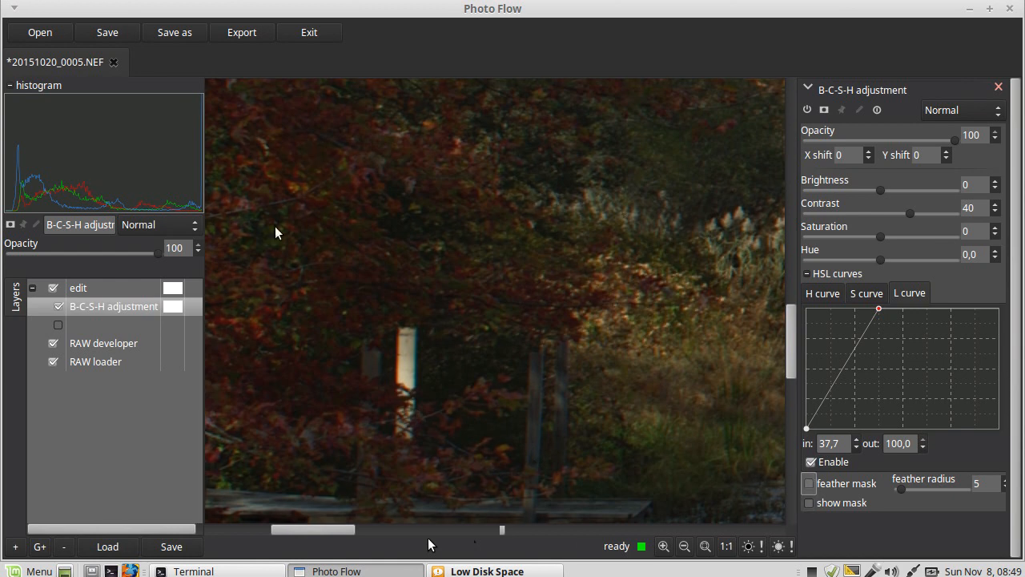
left_click(805, 483)
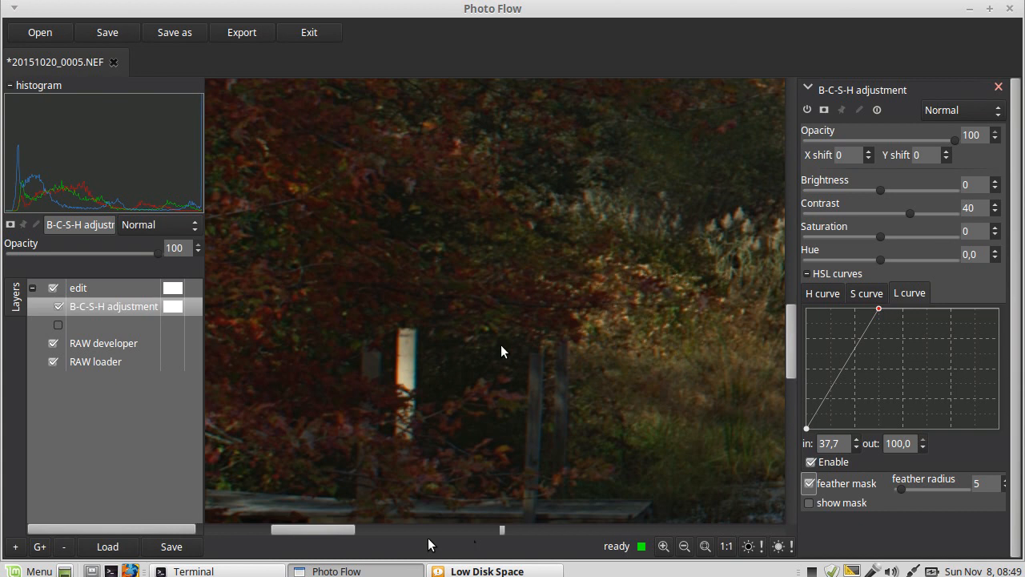
key("f")
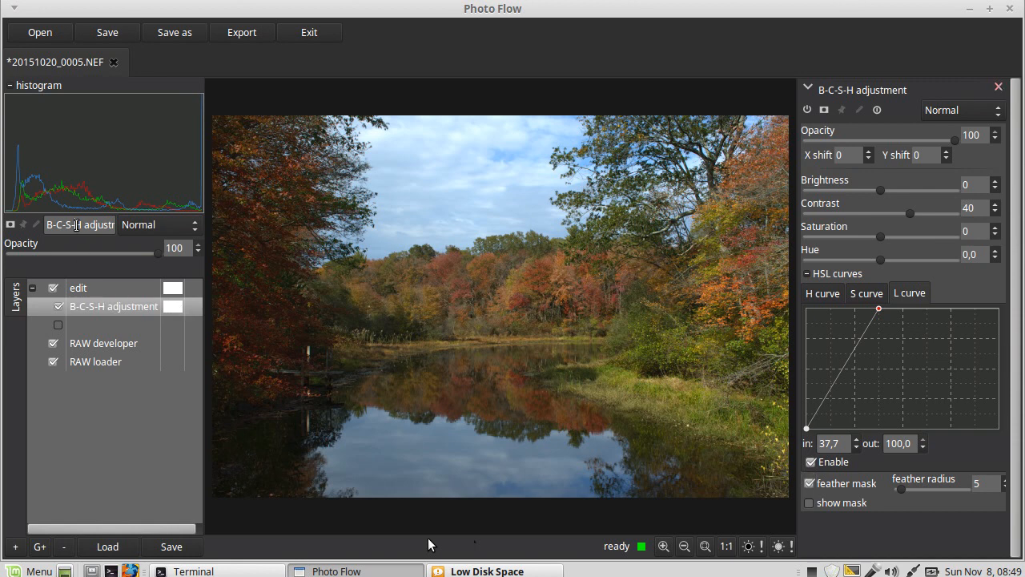
Step: Rename the B-C-S-H adjustment layer as contrast and close its settings
triple_click(76, 225)
type("contrast")
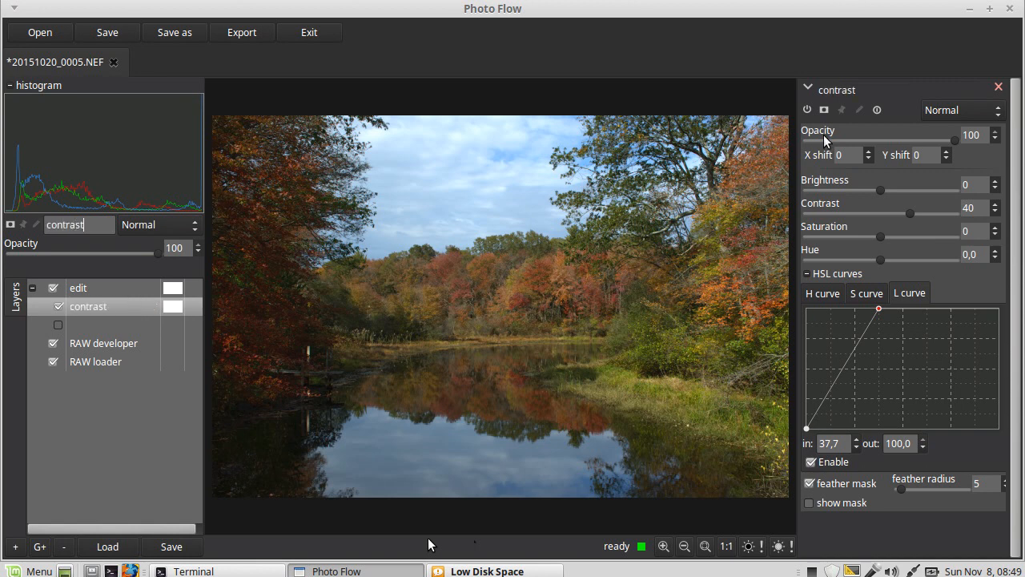
left_click(999, 87)
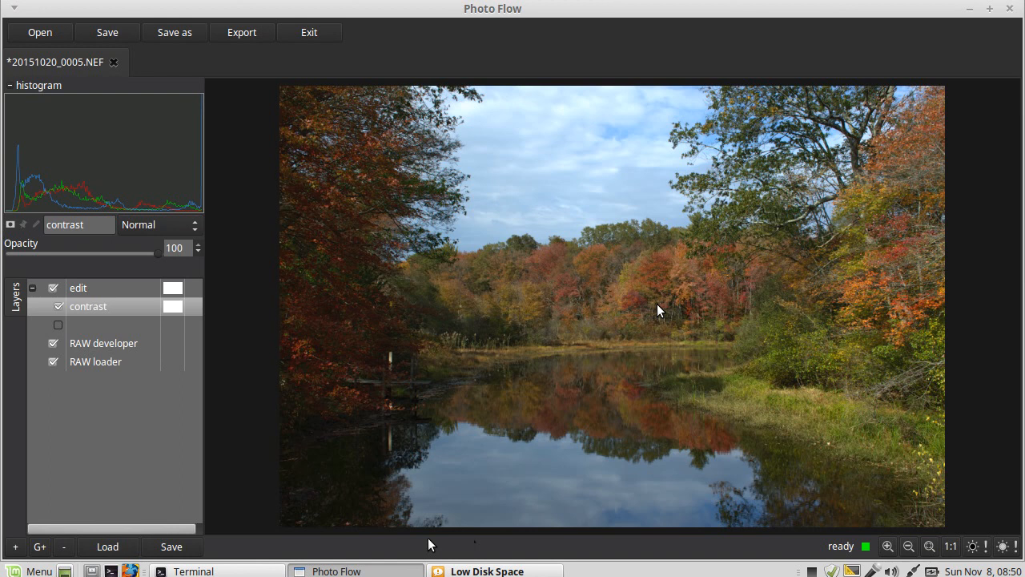
Step: Add a second B/C/S/H Adjustment layer above contrast in the edit group and name it saturation
left_click(15, 546)
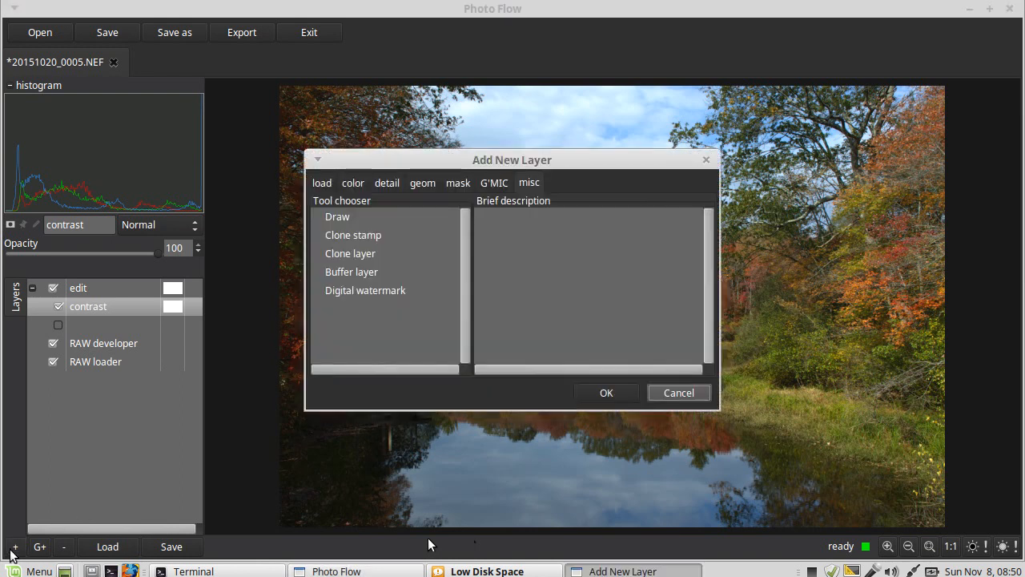
left_click(353, 183)
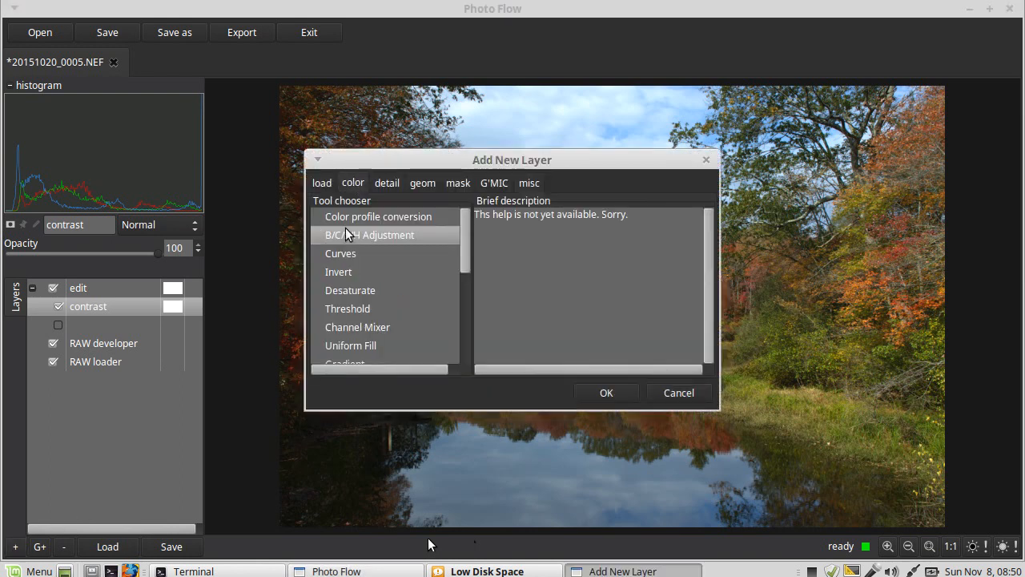
left_click(602, 393)
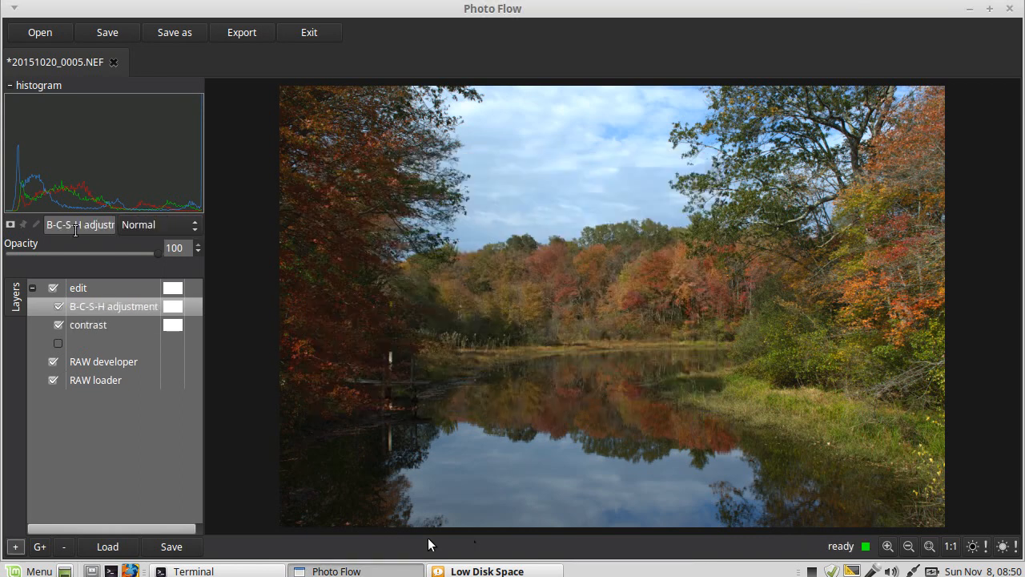
triple_click(76, 230)
type("saturation")
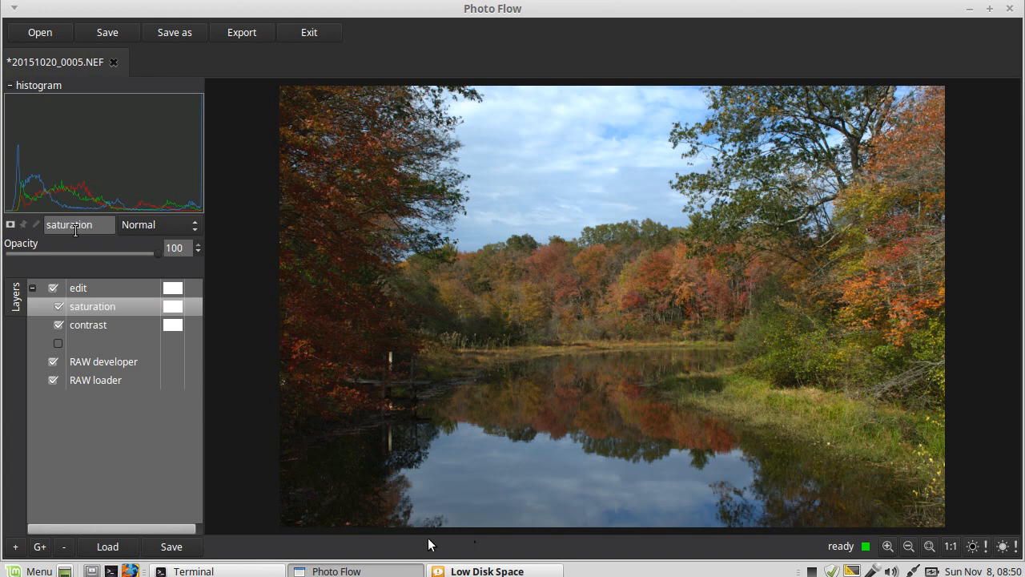
Step: Open the saturation layer's settings and set Saturation to 60
double_click(85, 309)
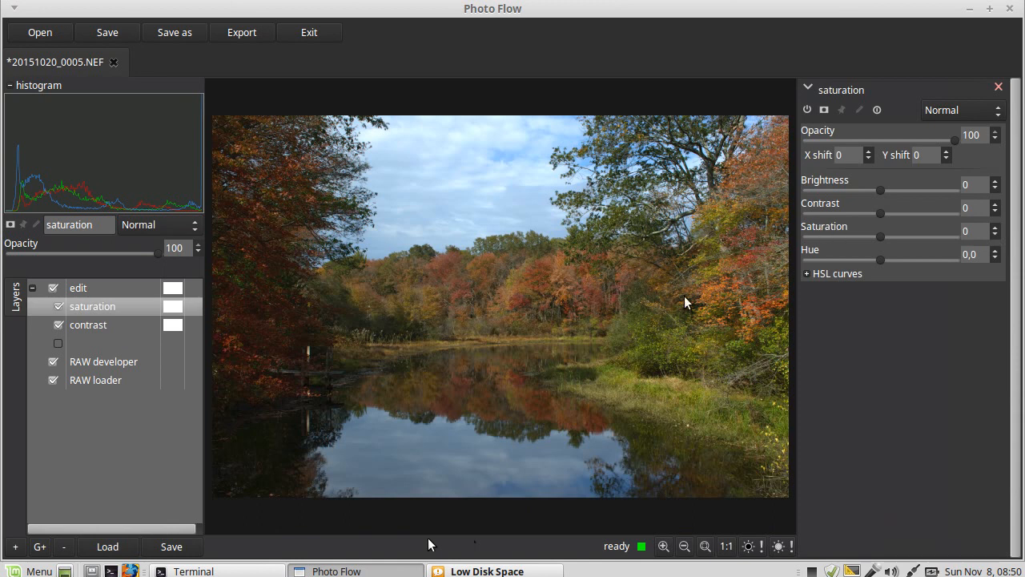
left_click(927, 236)
left_click(927, 235)
left_click(928, 235)
left_click(945, 235)
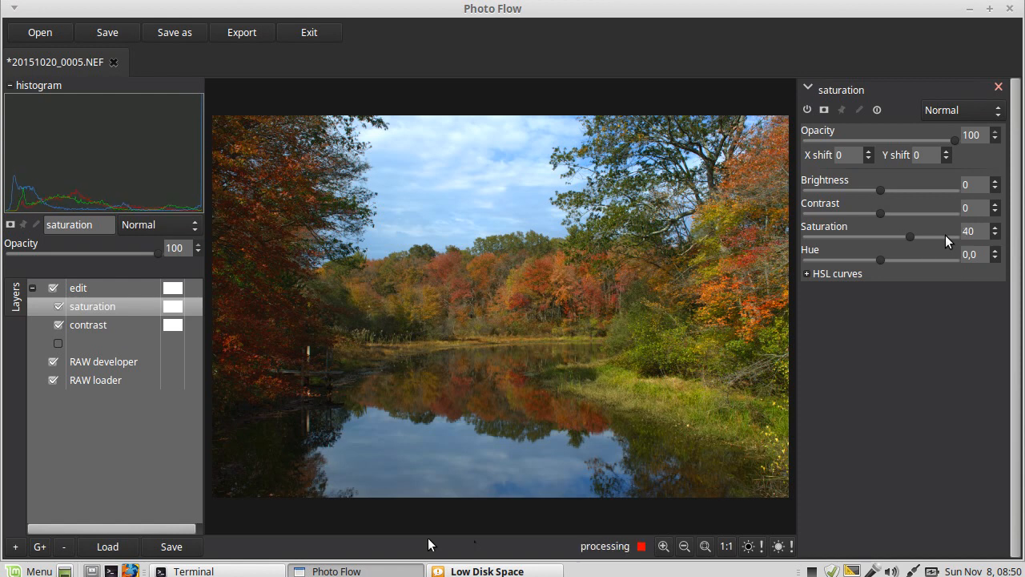
left_click(944, 235)
left_click(945, 235)
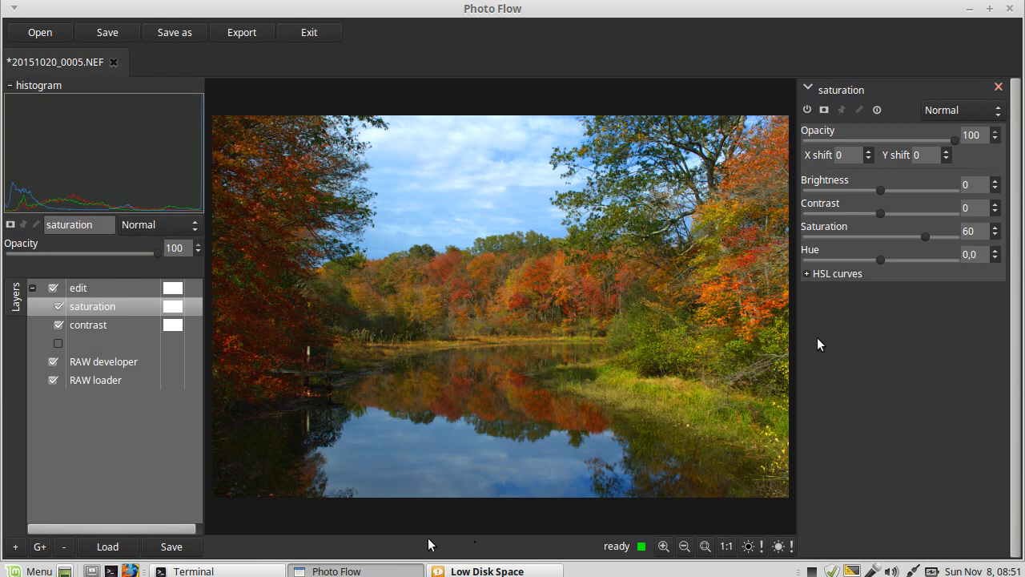
Step: Enable the saturation layer's H curve and add two points each in the yellow-green and magenta ranges along its zero line
left_click(806, 274)
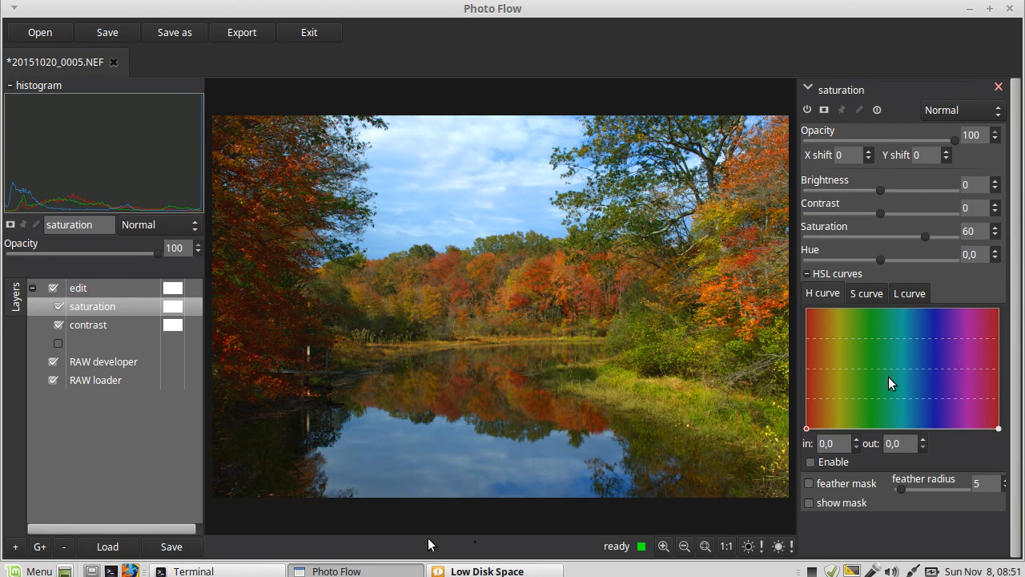
left_click(812, 460)
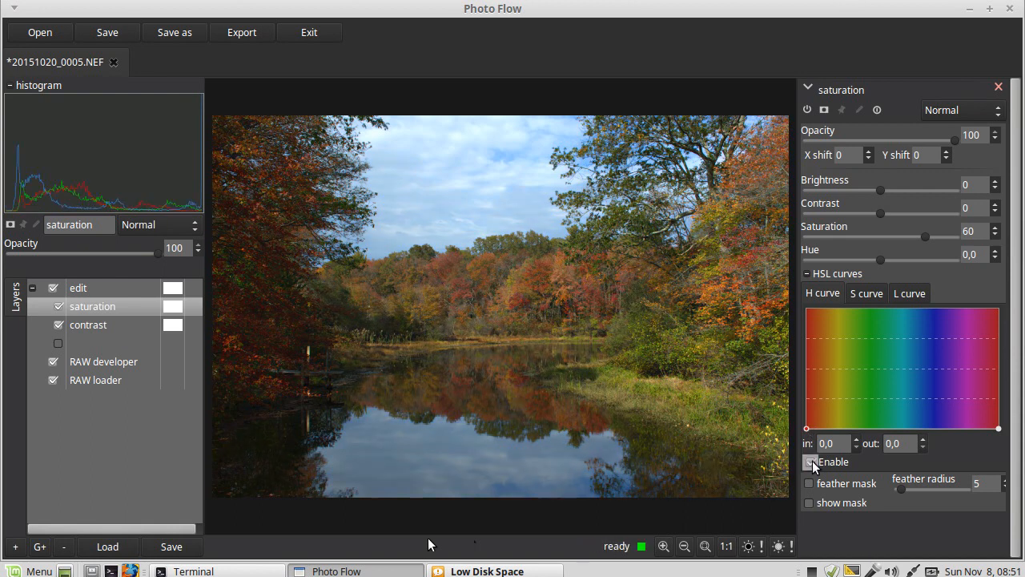
left_click(837, 428)
left_click(852, 428)
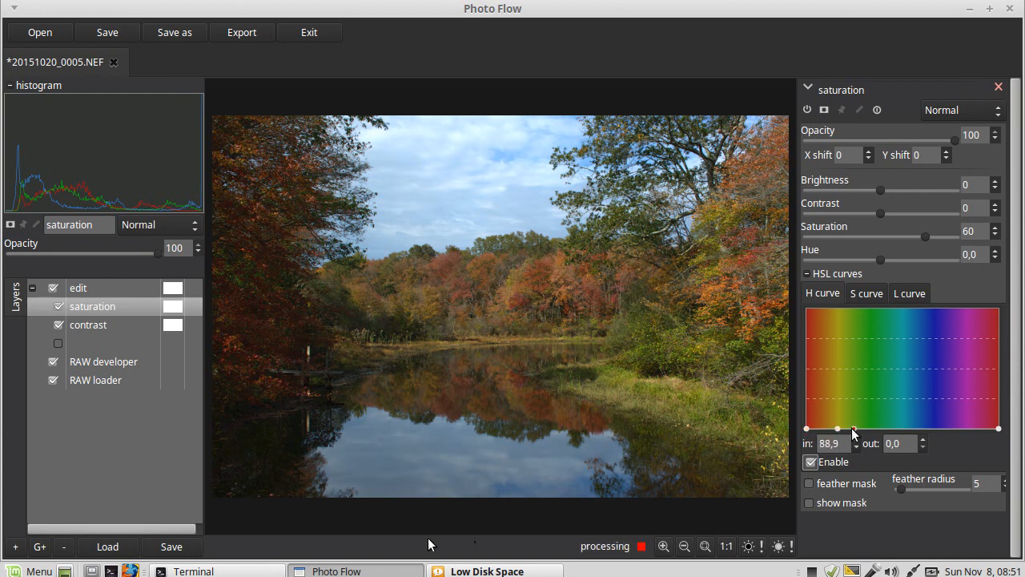
left_click(959, 428)
left_click(973, 428)
Step: Shape the H curve to pass reds: end points at out 100,0, yellow edge from 62,7 to 70,0, magenta edge from 304,6 to 323,6
left_click_drag(806, 428, 763, 282)
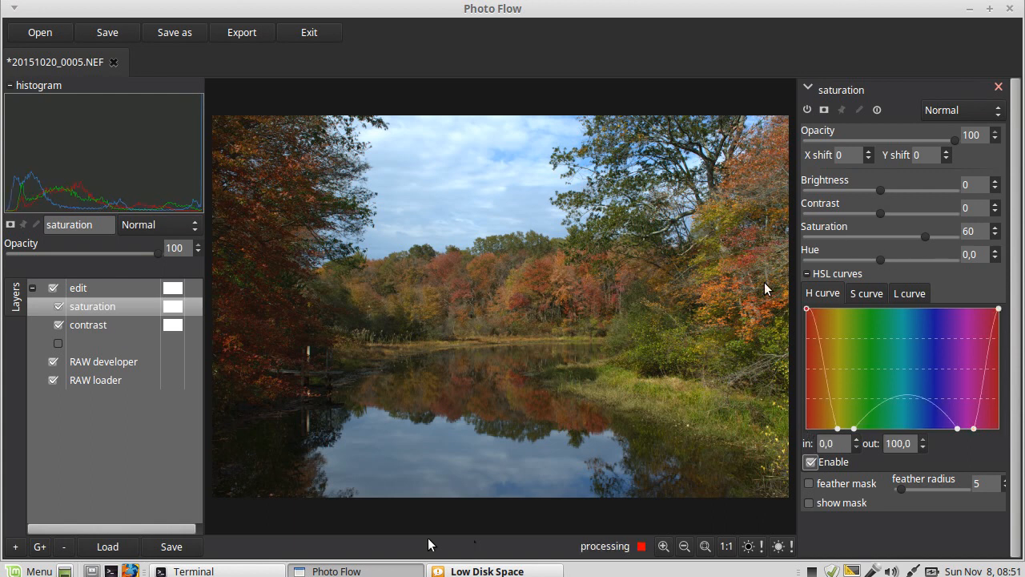
left_click_drag(837, 429, 837, 302)
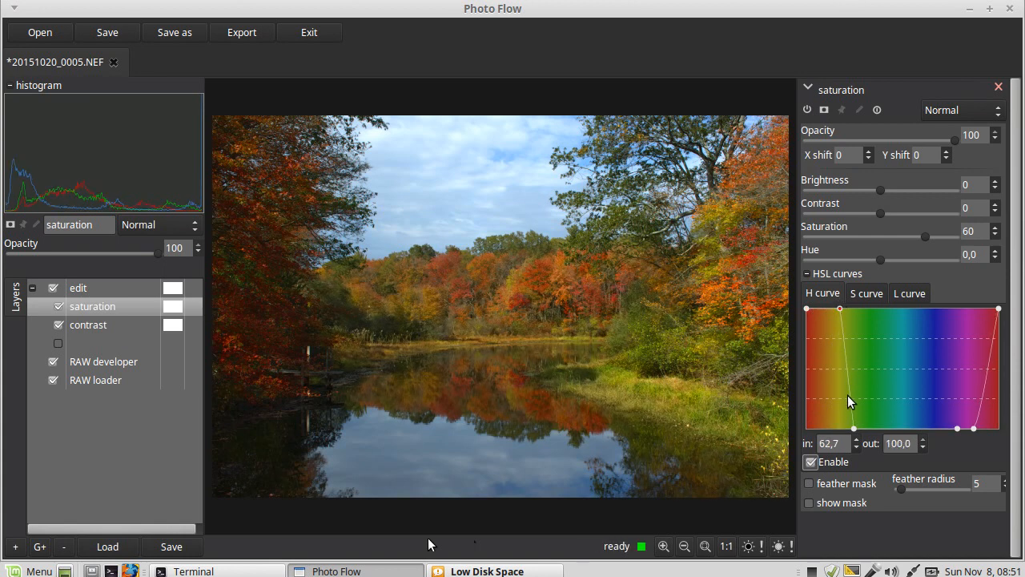
left_click_drag(855, 428, 842, 436)
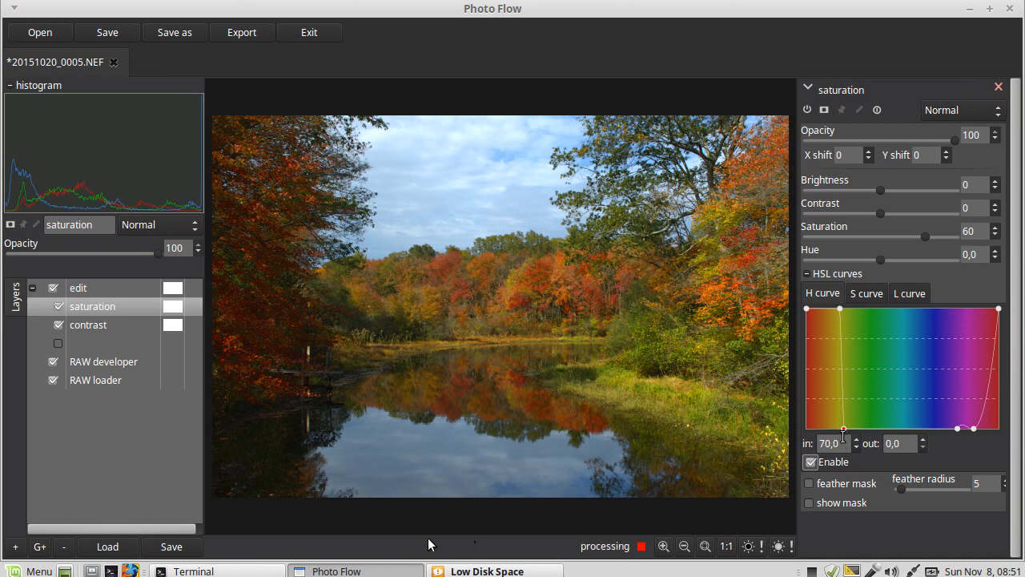
left_click_drag(972, 430, 981, 306)
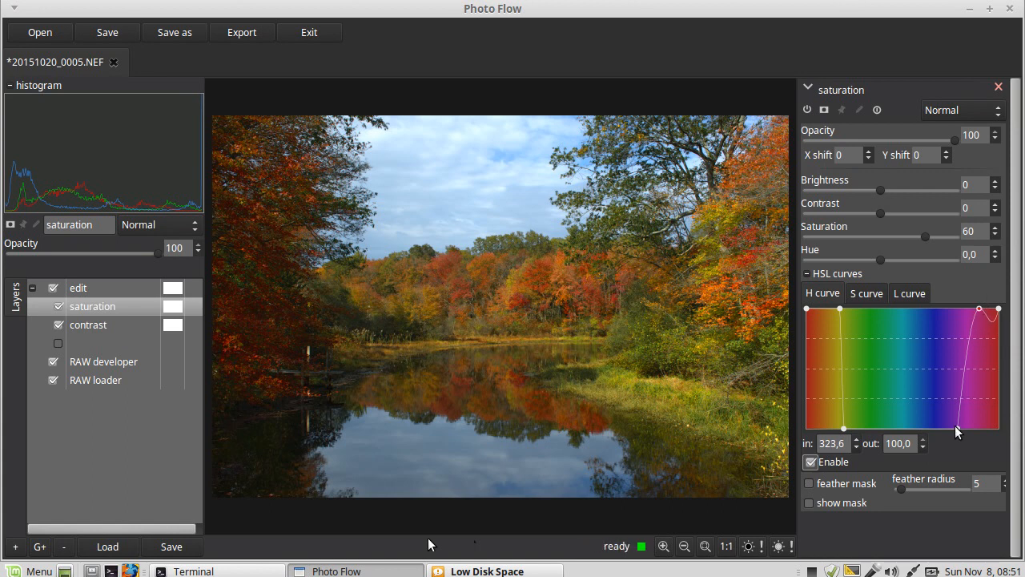
left_click_drag(956, 428, 970, 434)
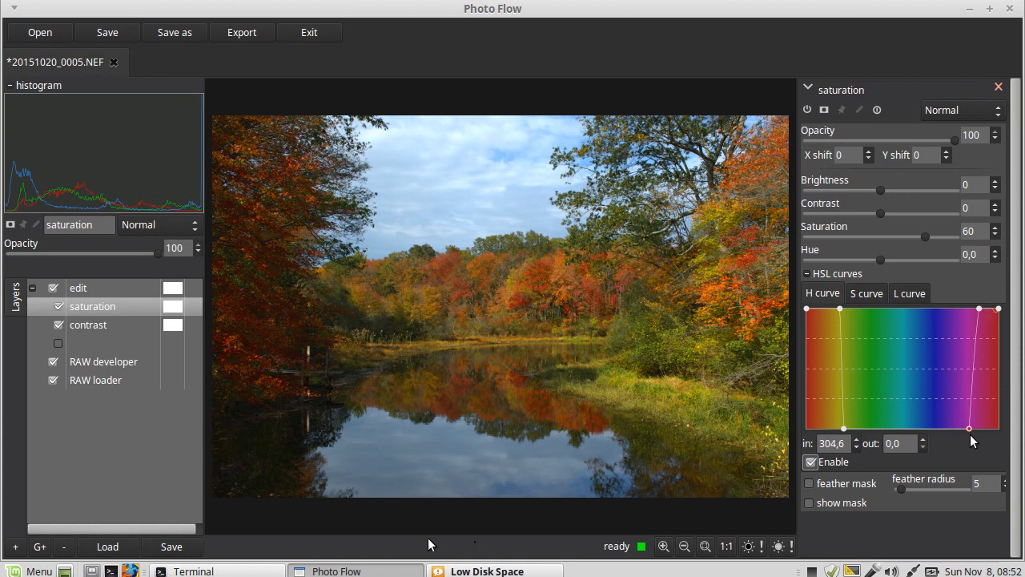
Step: Fine-tune the H curve's edges, moving the magenta side's lower point to in 297,3 and the yellow side's upper point to in 55,4
left_click(980, 314)
left_click_drag(980, 314, 983, 309)
left_click_drag(969, 427, 966, 433)
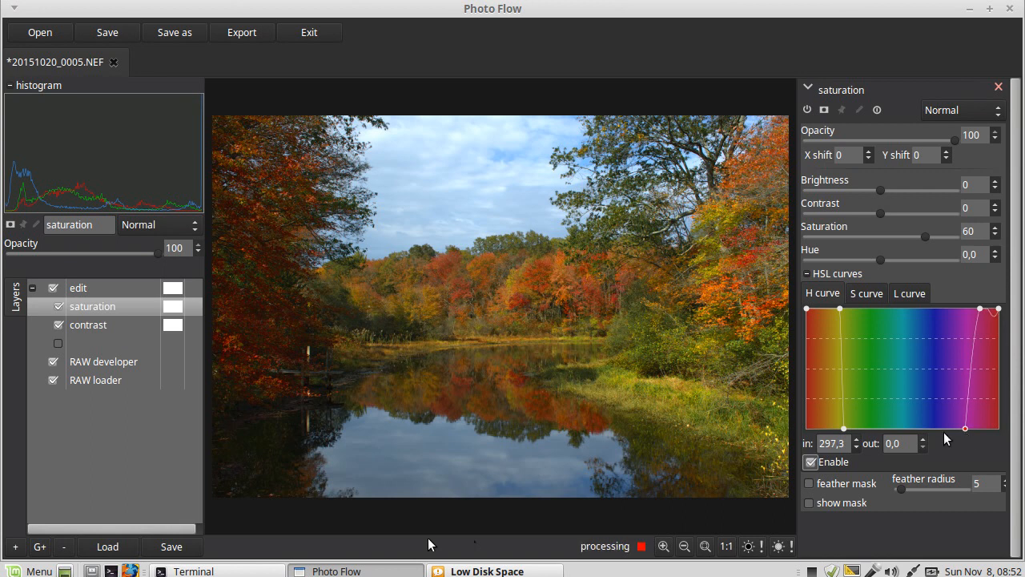
left_click_drag(843, 427, 841, 430)
left_click_drag(841, 306, 833, 309)
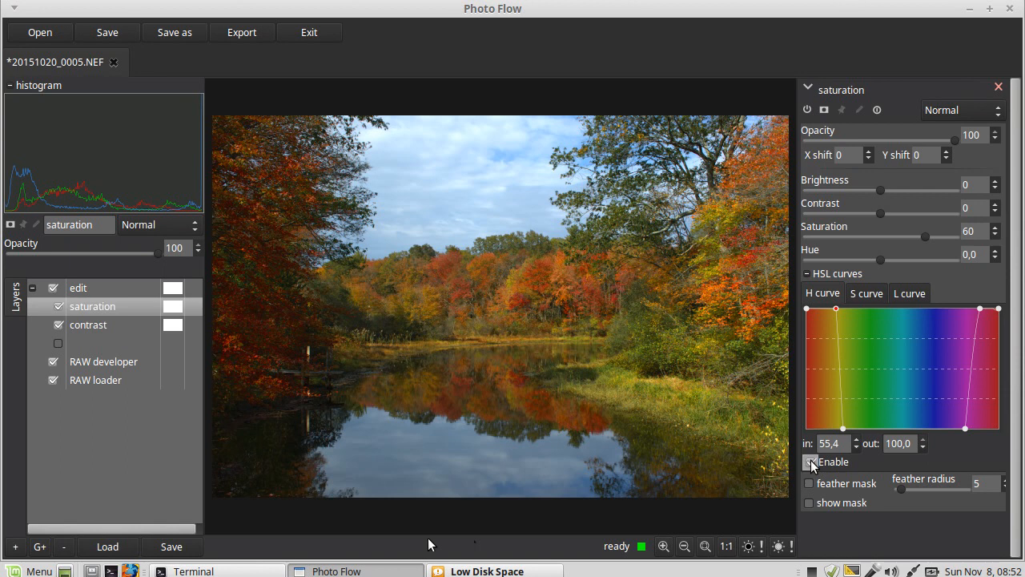
Step: Compare the saturation effect with the H curve disabled and enabled, leaving the curve enabled
left_click(809, 462)
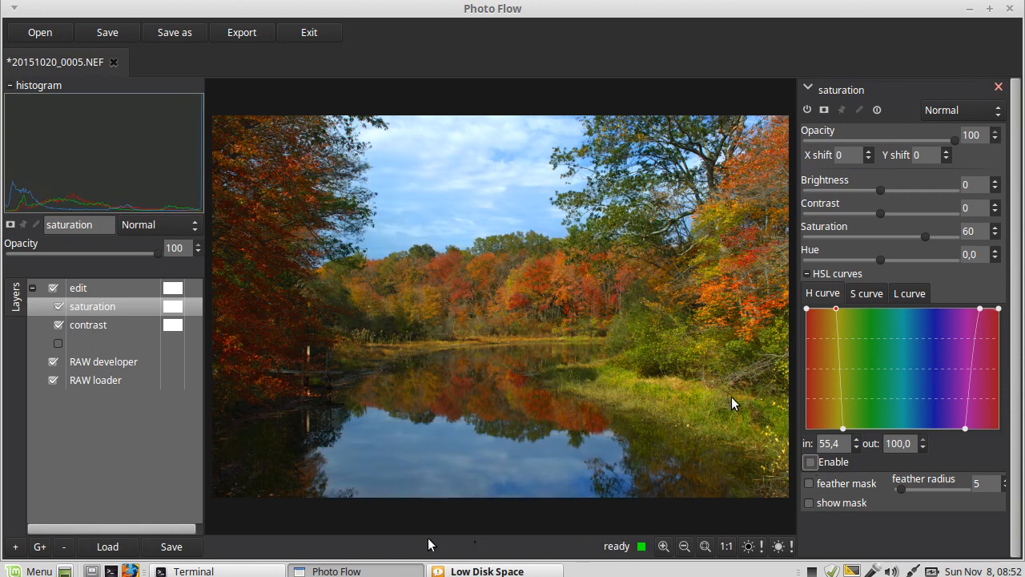
left_click(811, 461)
left_click(810, 461)
left_click(810, 462)
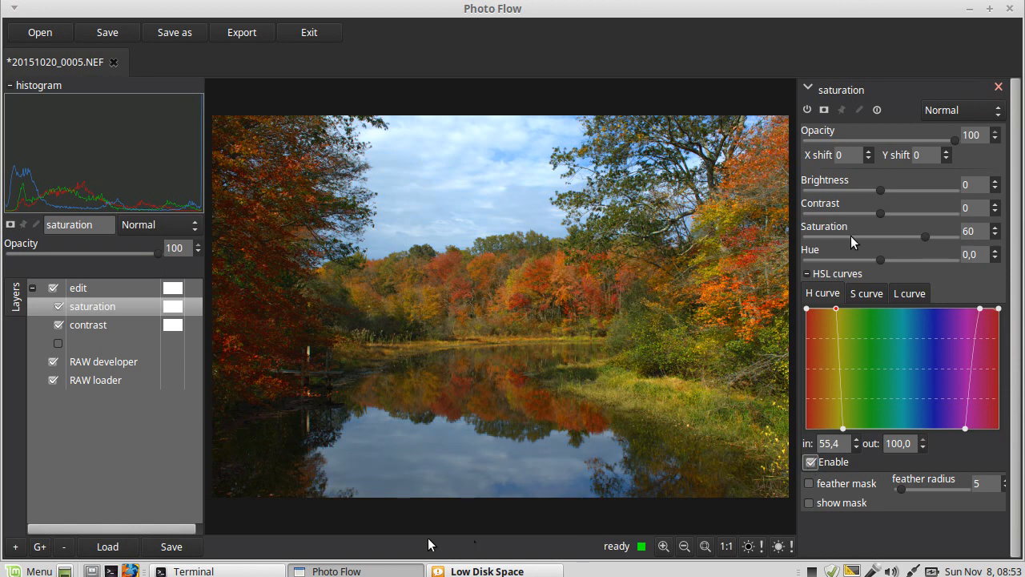
Step: Reduce the saturation layer's Saturation to 20
scroll(852, 242, "down", 1)
scroll(851, 242, "down", 1)
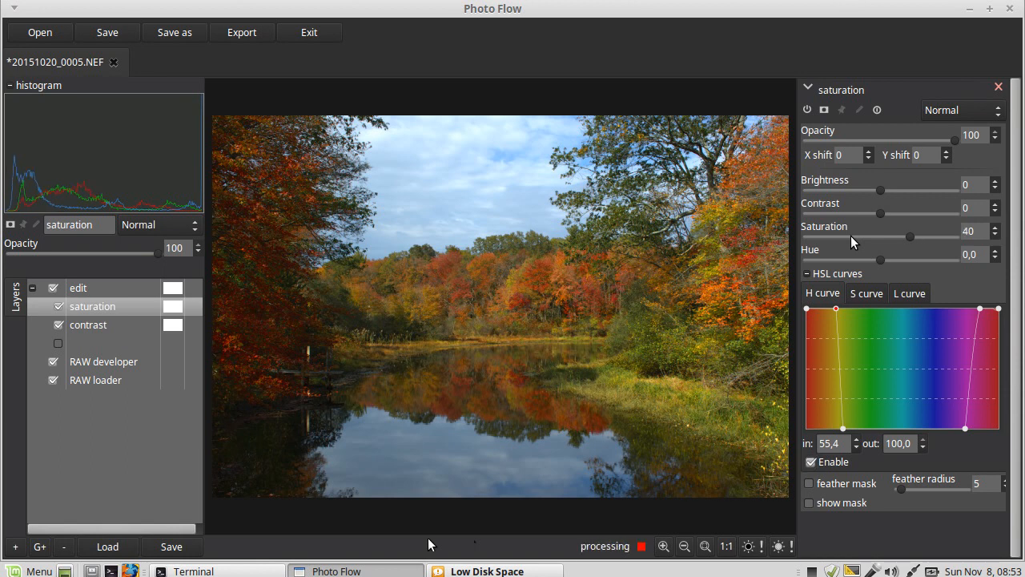
scroll(851, 242, "down", 1)
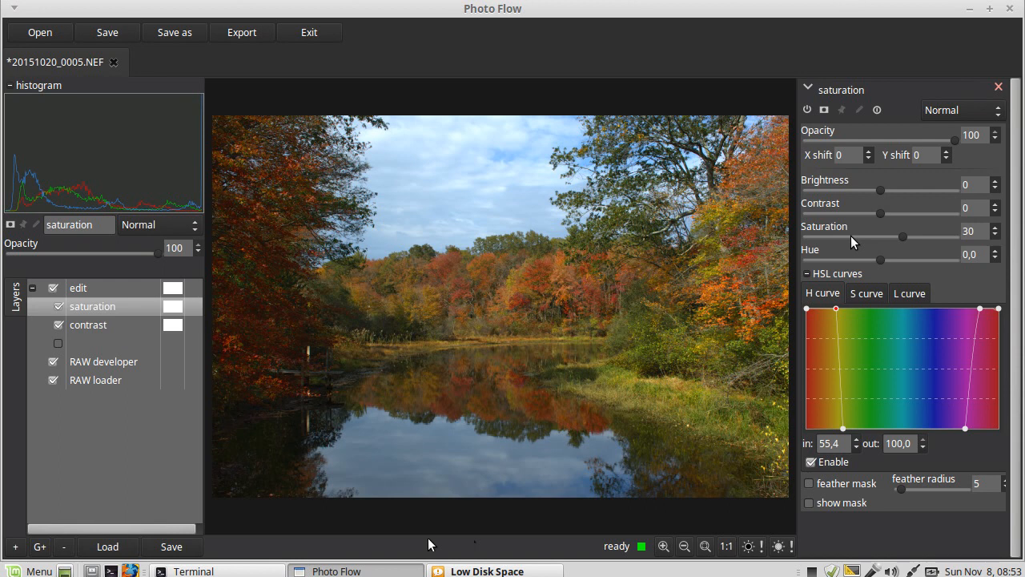
scroll(851, 242, "down", 1)
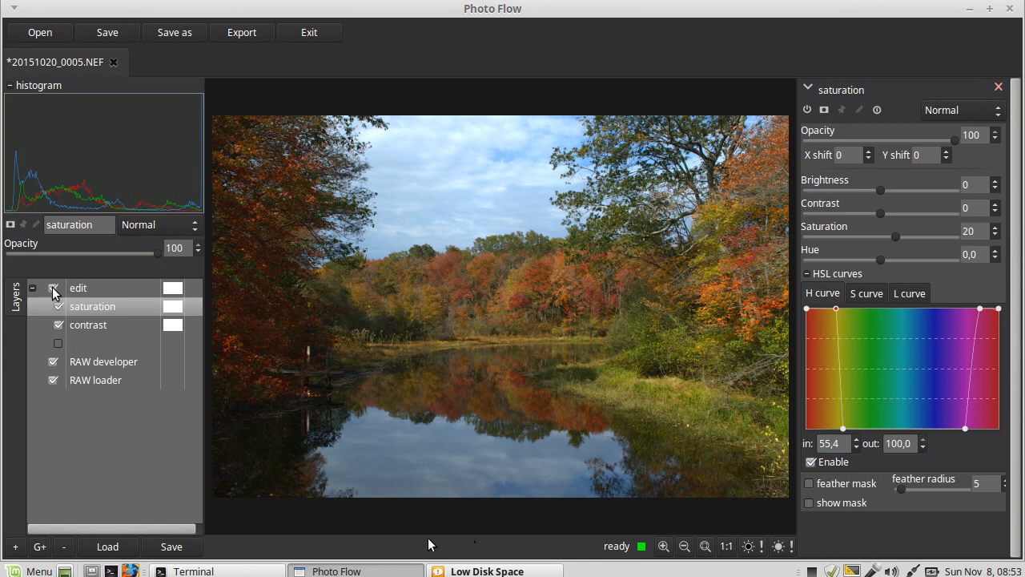
Step: Compare the photo with the edit group disabled and enabled, leave the group enabled, and close the saturation settings
left_click(80, 290)
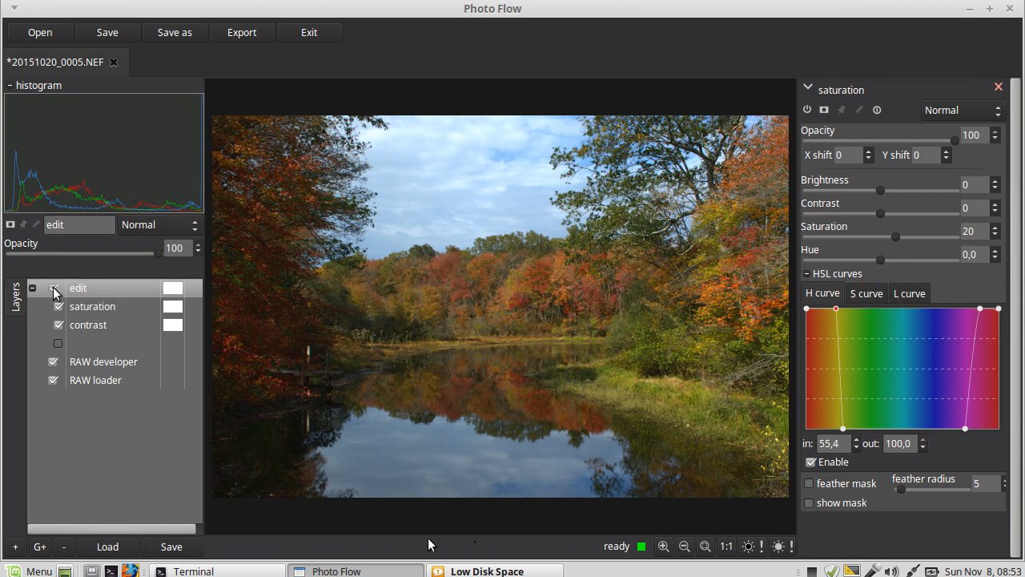
left_click(54, 289)
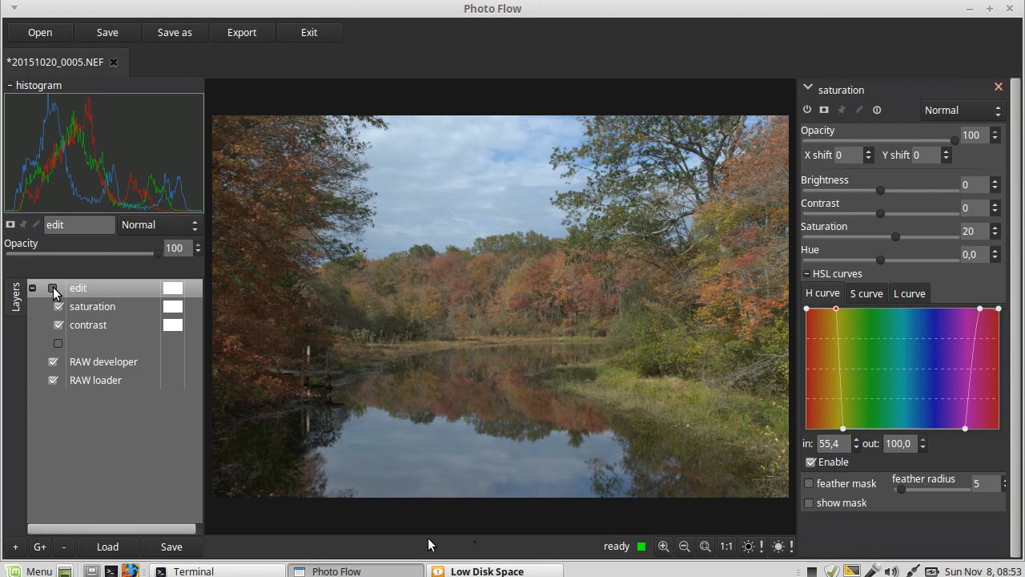
left_click(54, 290)
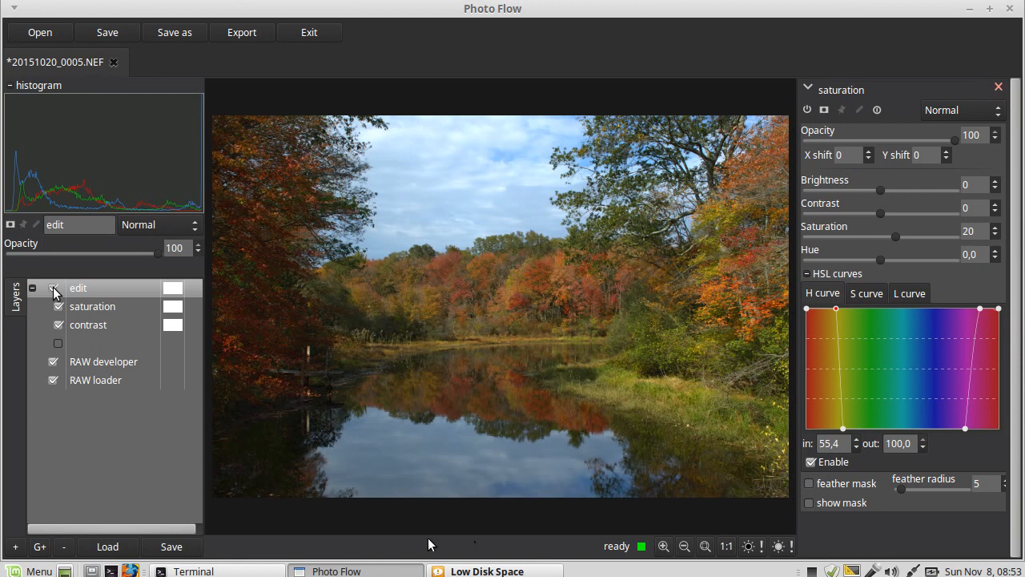
left_click(54, 290)
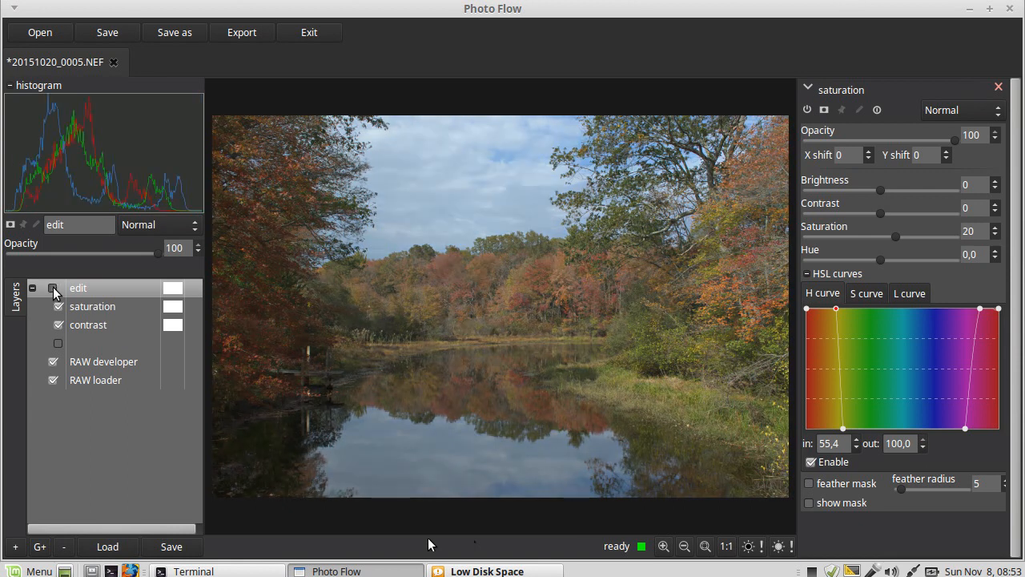
left_click(54, 290)
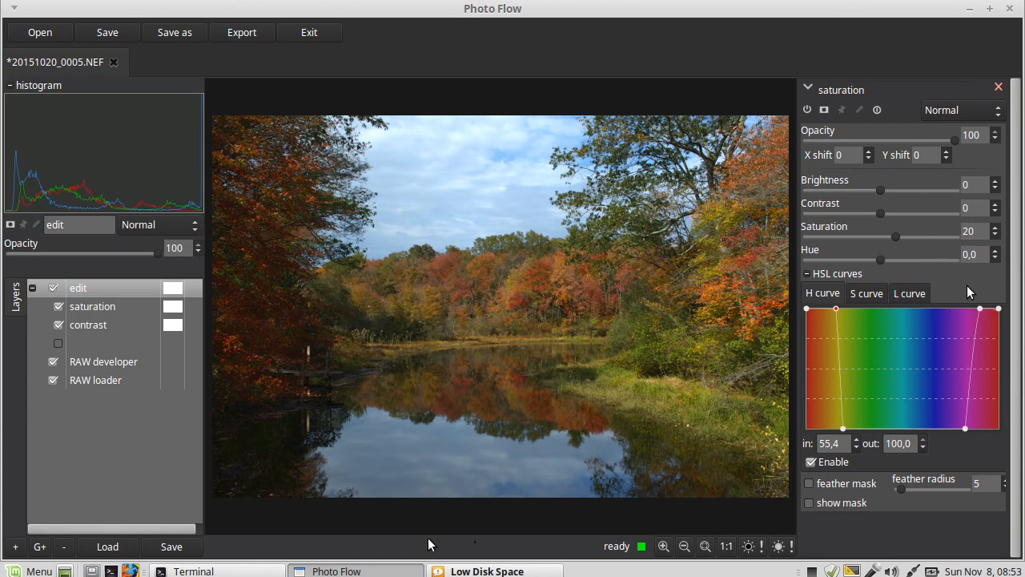
left_click(999, 87)
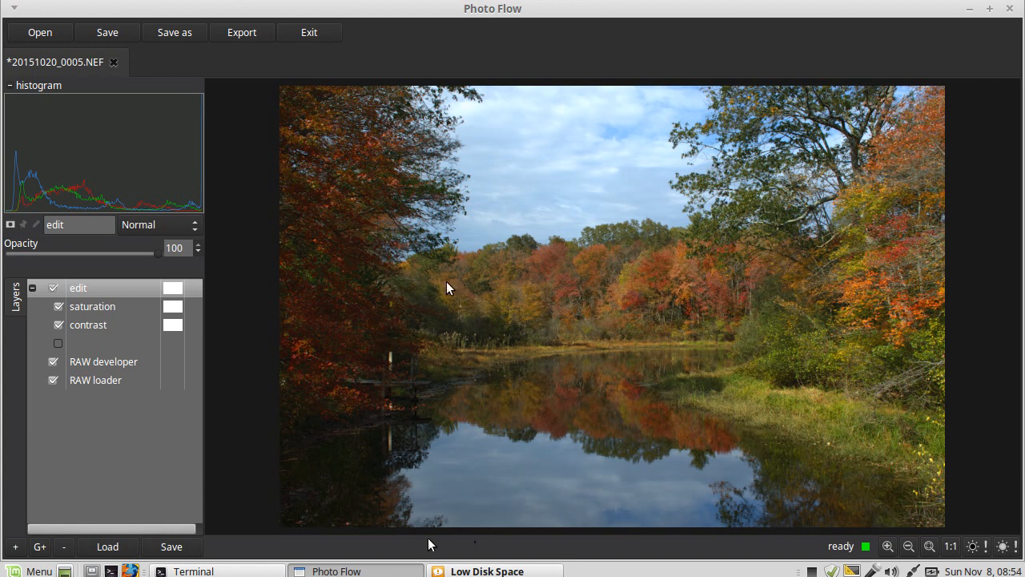
Step: Add a Curves layer above the saturation layer in the edit group and open its settings
left_click(86, 305)
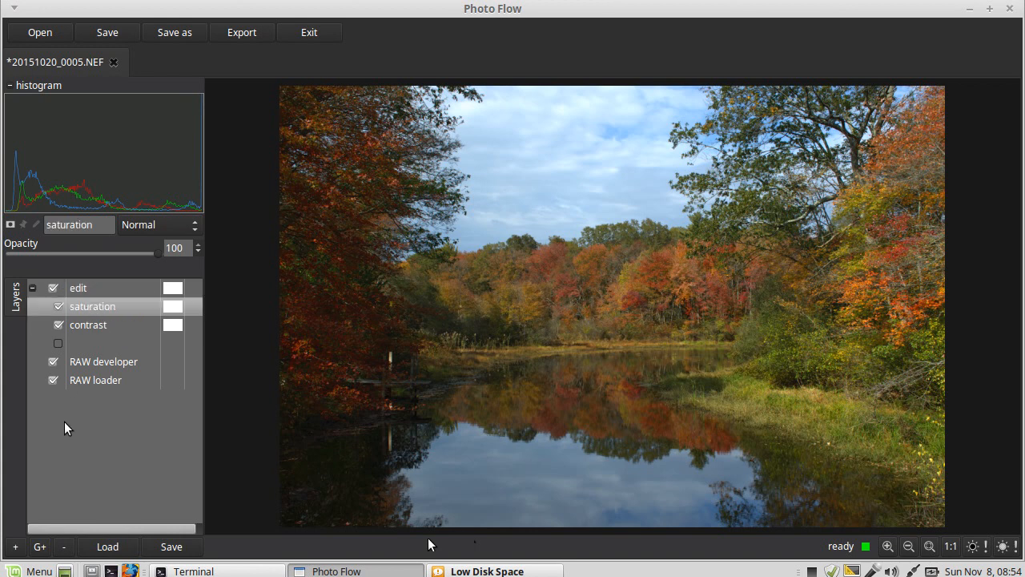
left_click(14, 546)
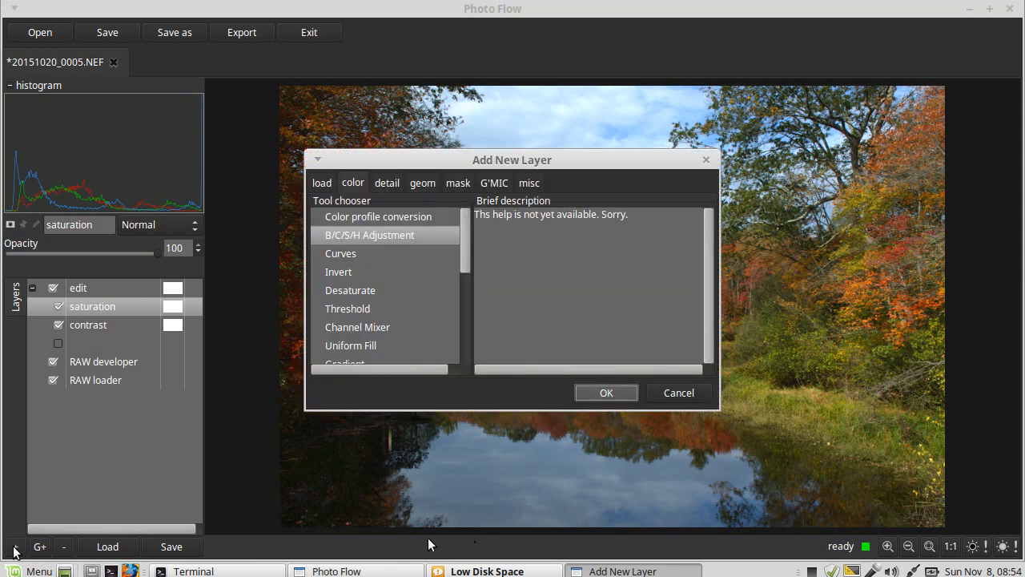
left_click(344, 254)
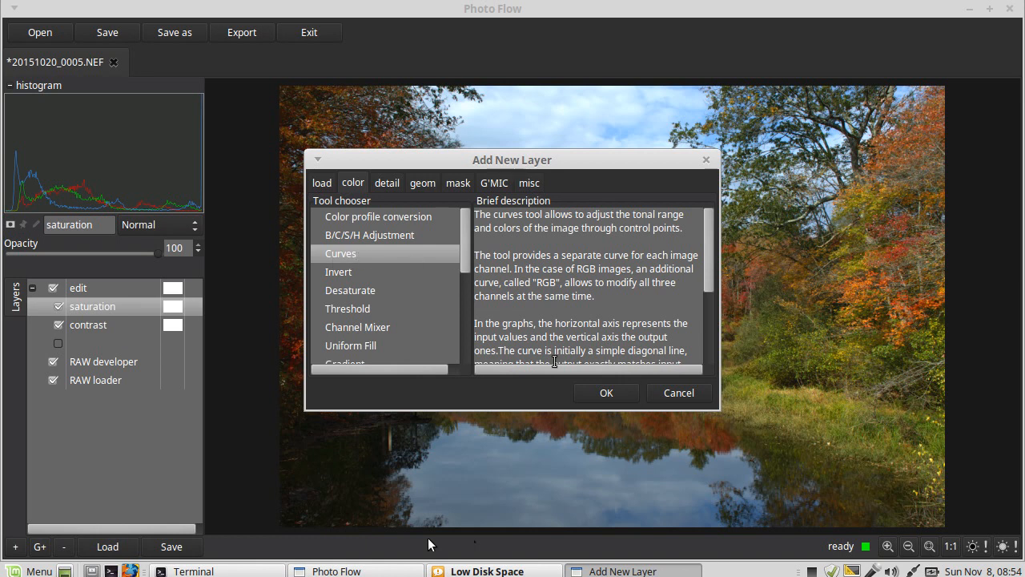
left_click(602, 394)
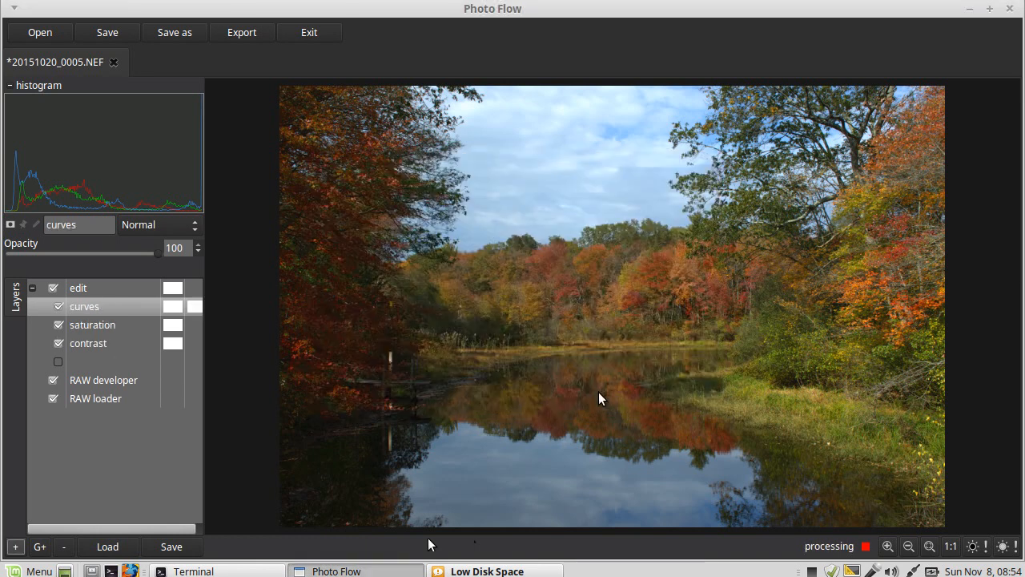
double_click(80, 309)
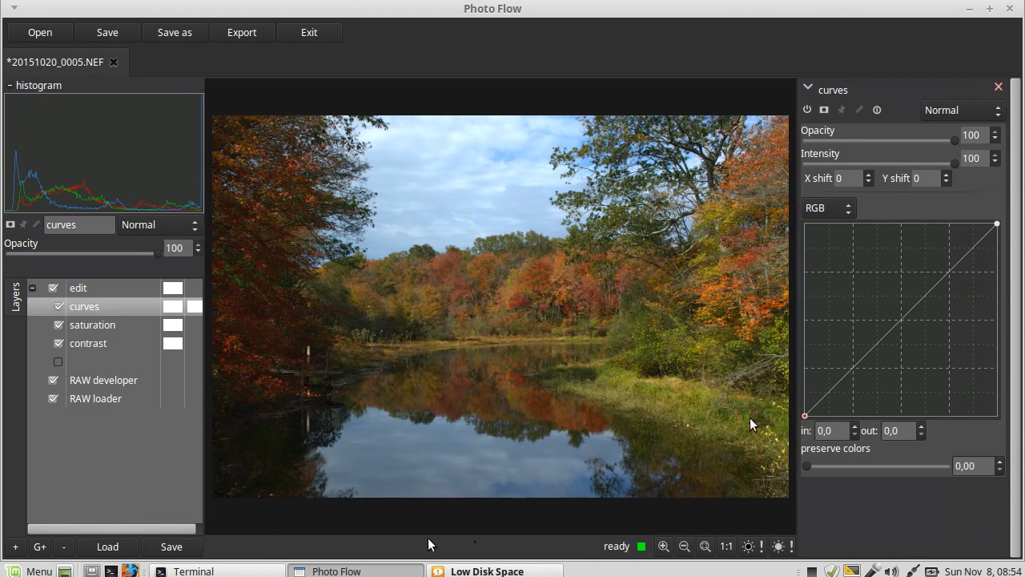
Step: Shape the RGB curve with an anchor point in the shadows and a raised upper point at in 62,8, out 74,9
left_click(840, 379)
left_click(924, 294)
left_click_drag(924, 294, 925, 270)
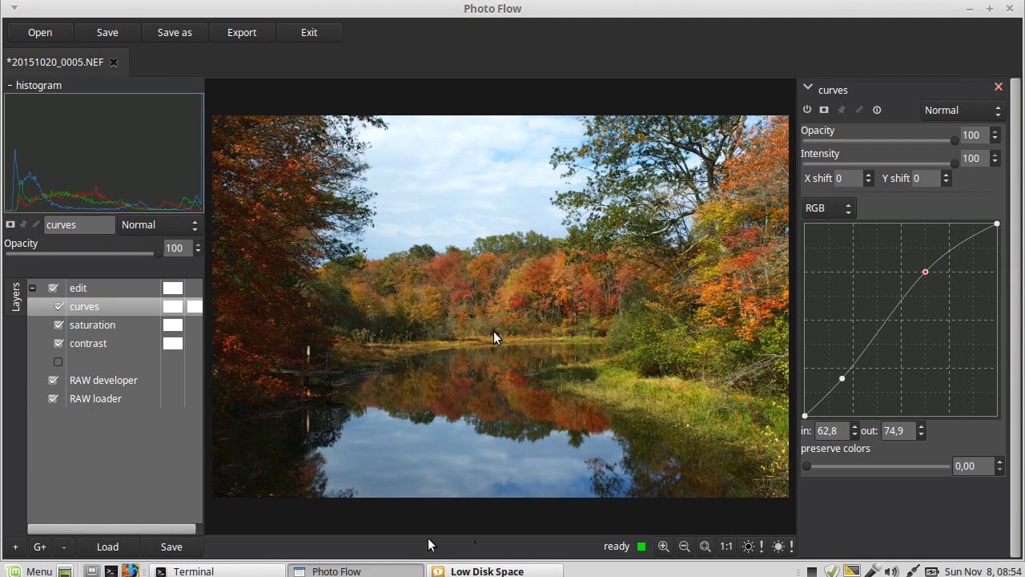
Step: Set the curves layer's Intensity to 70
left_click(972, 158)
key("BackSpace")
key("BackSpace")
type("7")
key("Return")
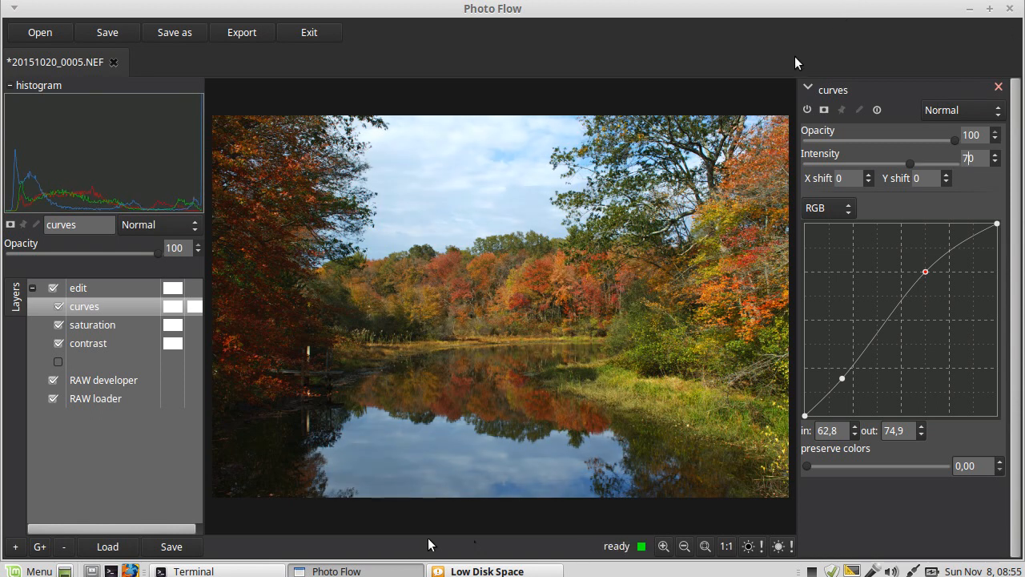
Step: Compare the photo with the curves adjustment disabled and enabled, leave it enabled, and close its settings
left_click(806, 110)
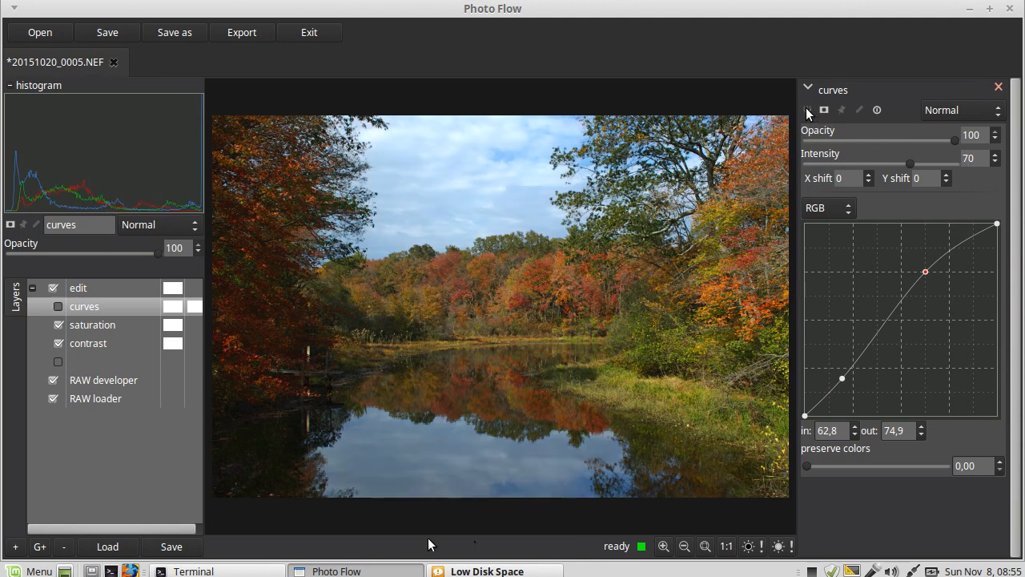
left_click(806, 111)
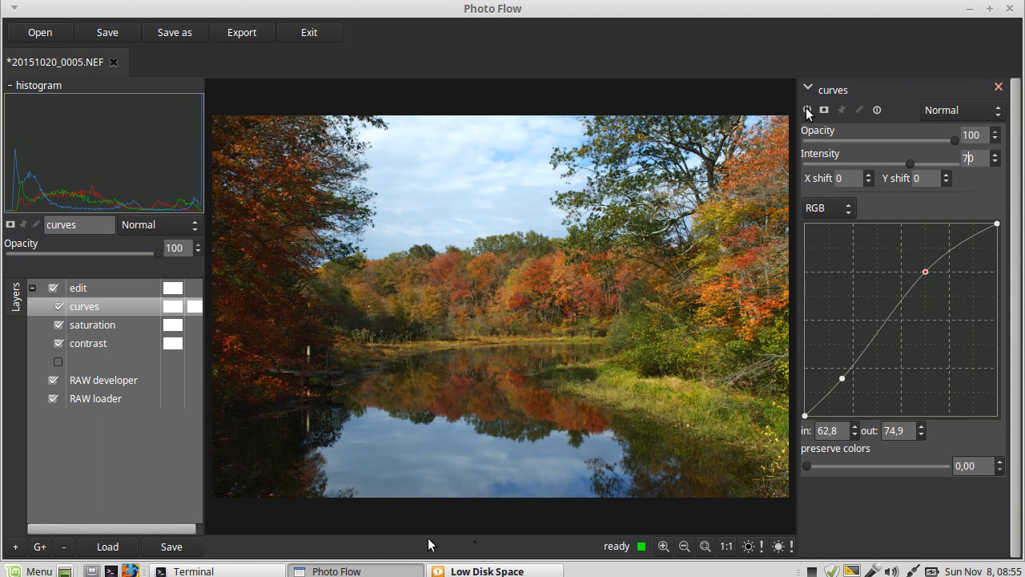
left_click(806, 111)
left_click(806, 110)
left_click(807, 110)
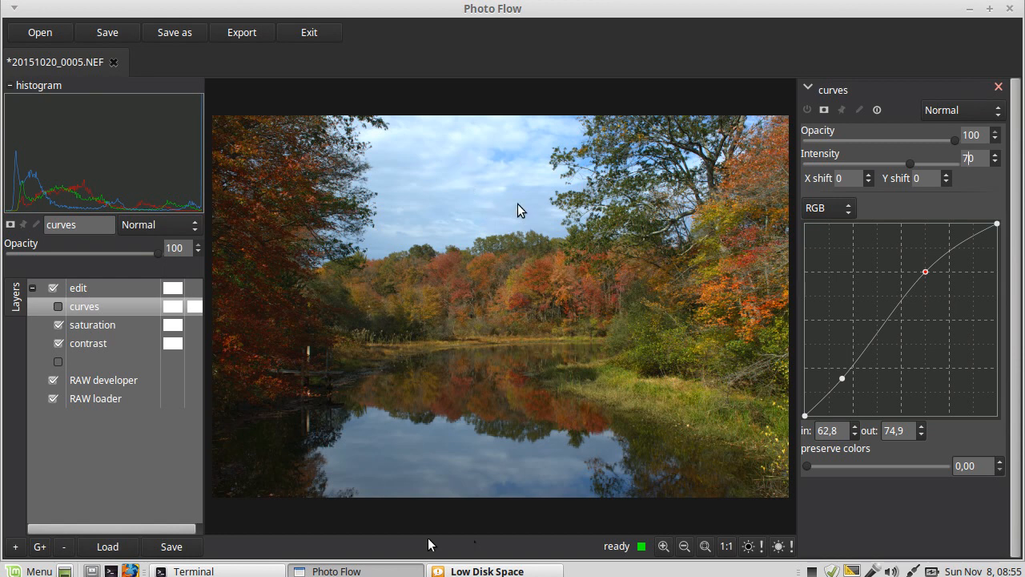
left_click(808, 110)
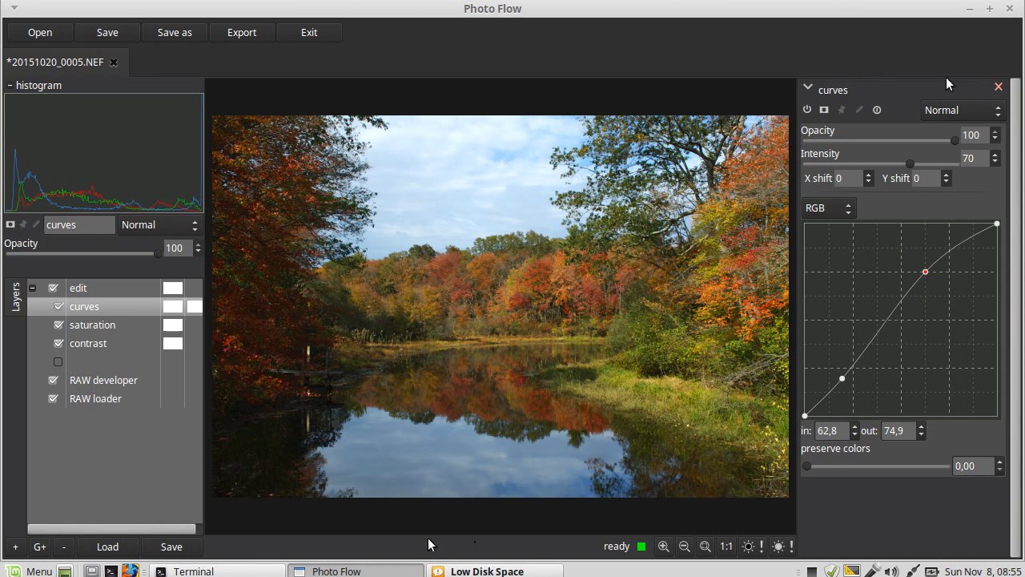
left_click(993, 86)
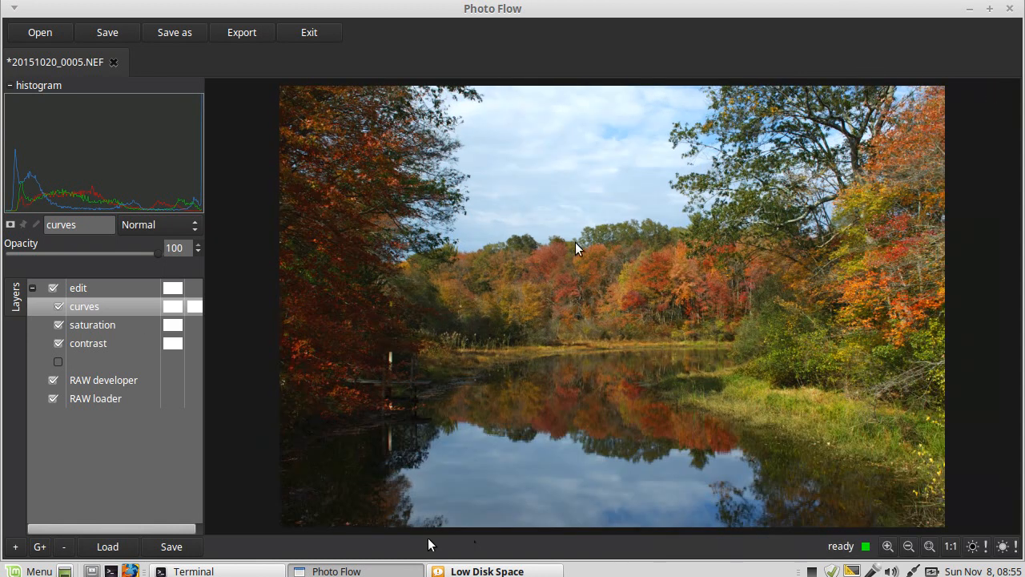
Step: Open the curves layer's opacity mask, and compare the photo with the curves layer disabled and enabled
left_click(172, 307)
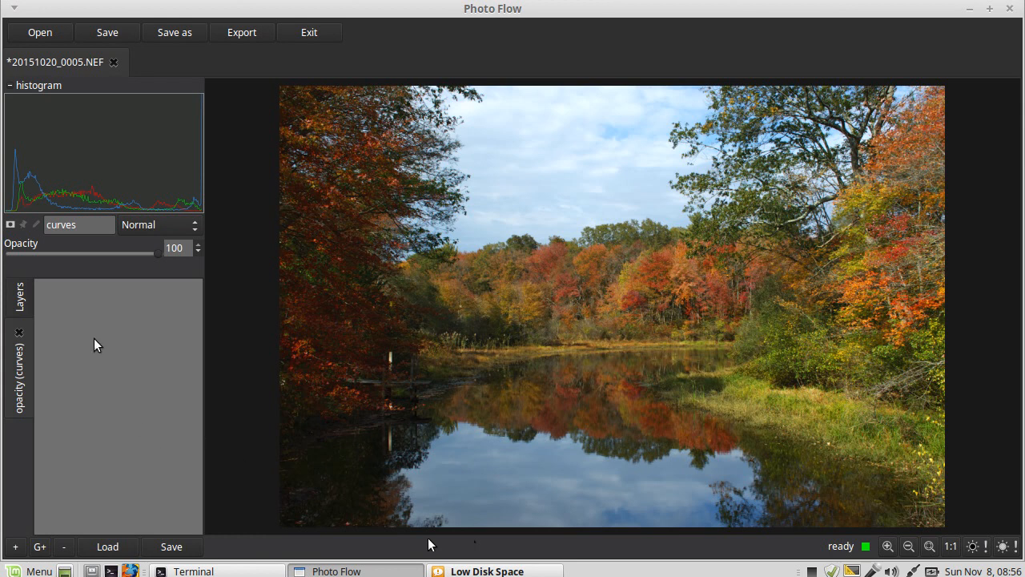
left_click(31, 298)
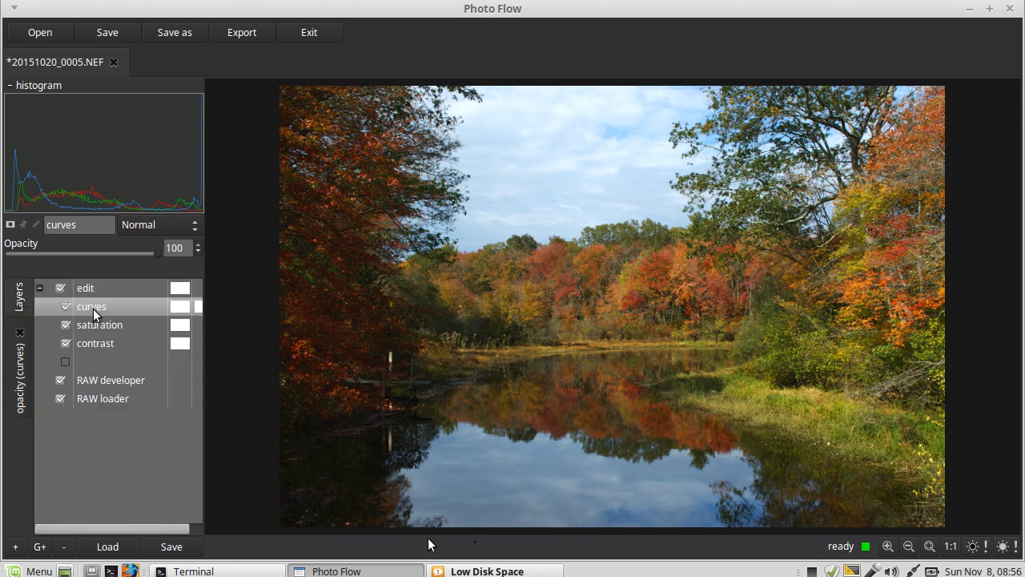
left_click(65, 308)
left_click(65, 307)
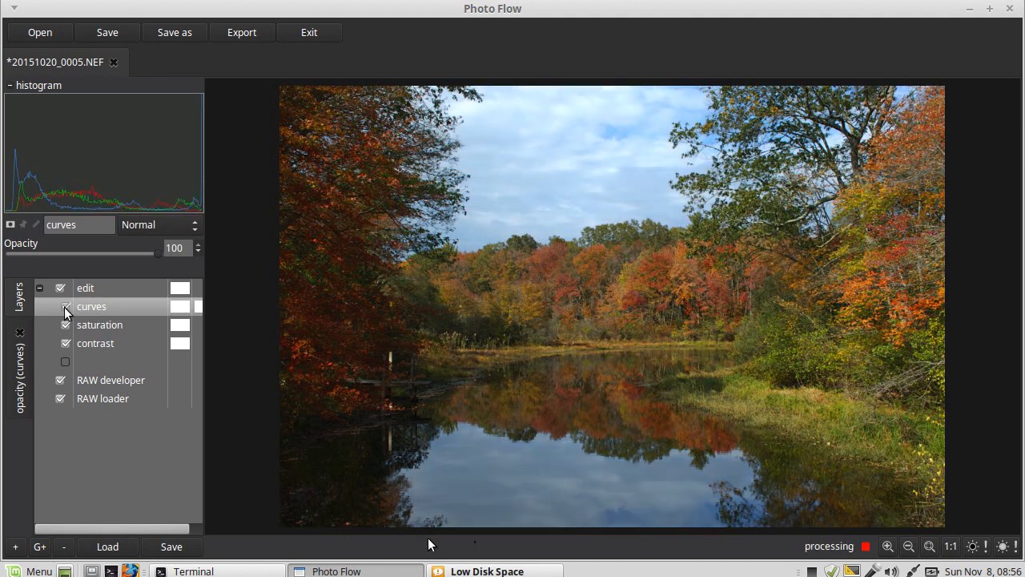
Step: Add a Gradient mask layer to the curves layer's opacity mask
left_click(19, 372)
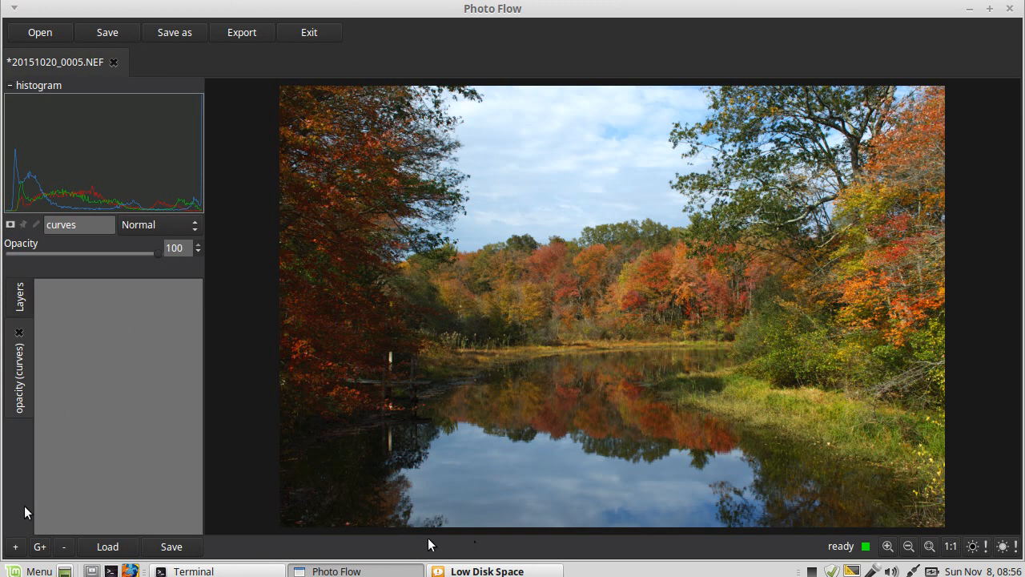
left_click(15, 546)
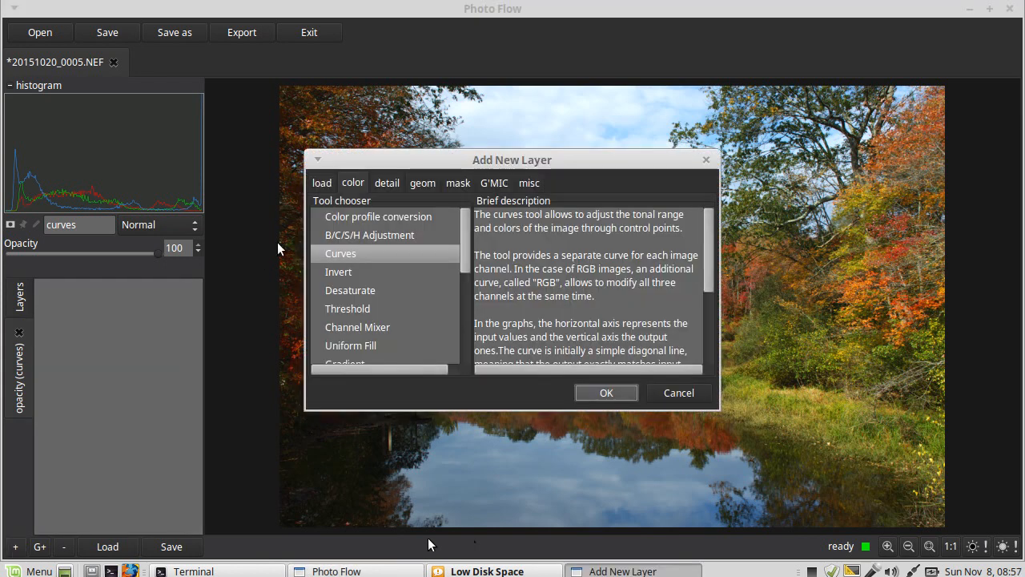
left_click(458, 183)
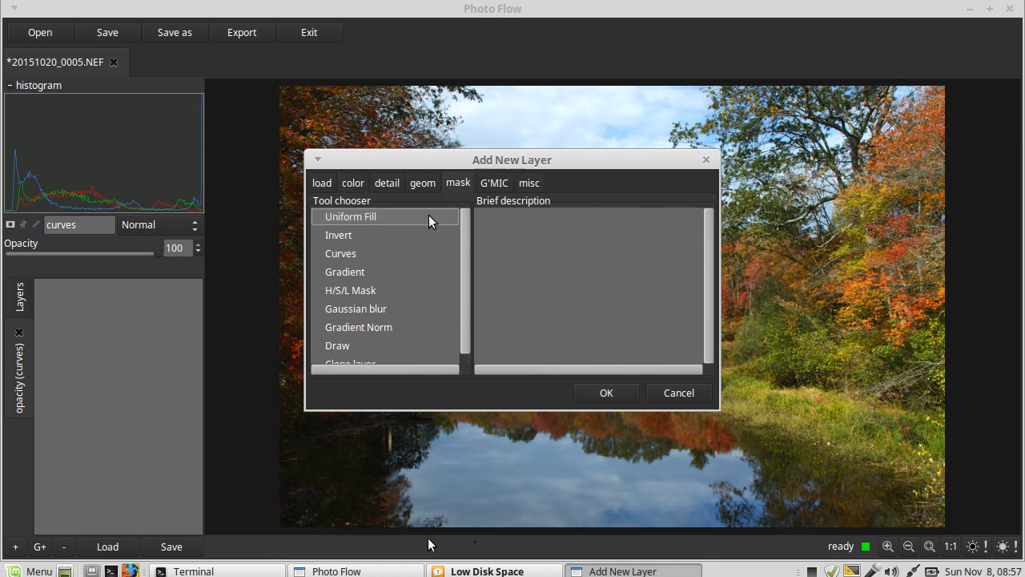
left_click(355, 273)
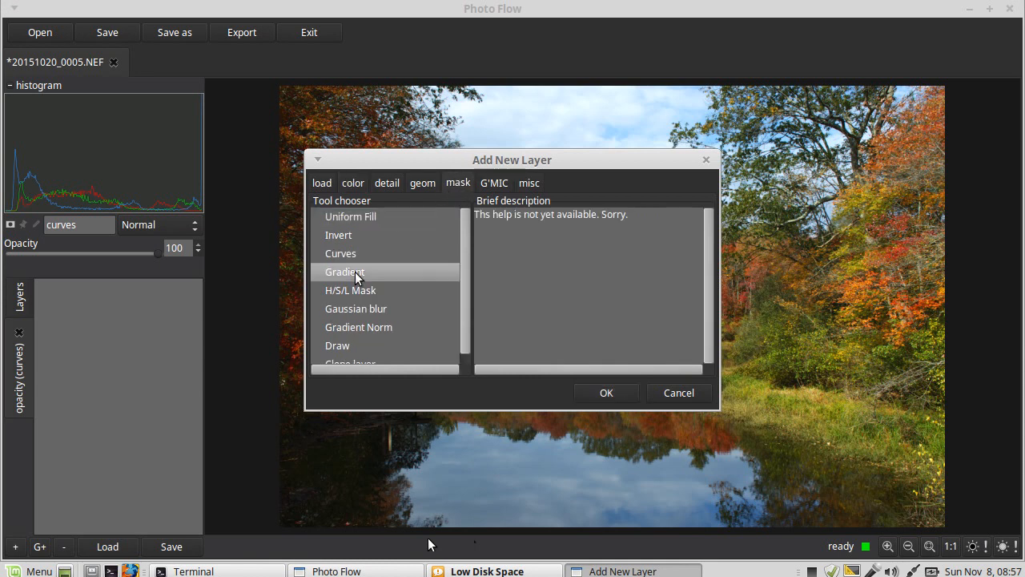
left_click(607, 395)
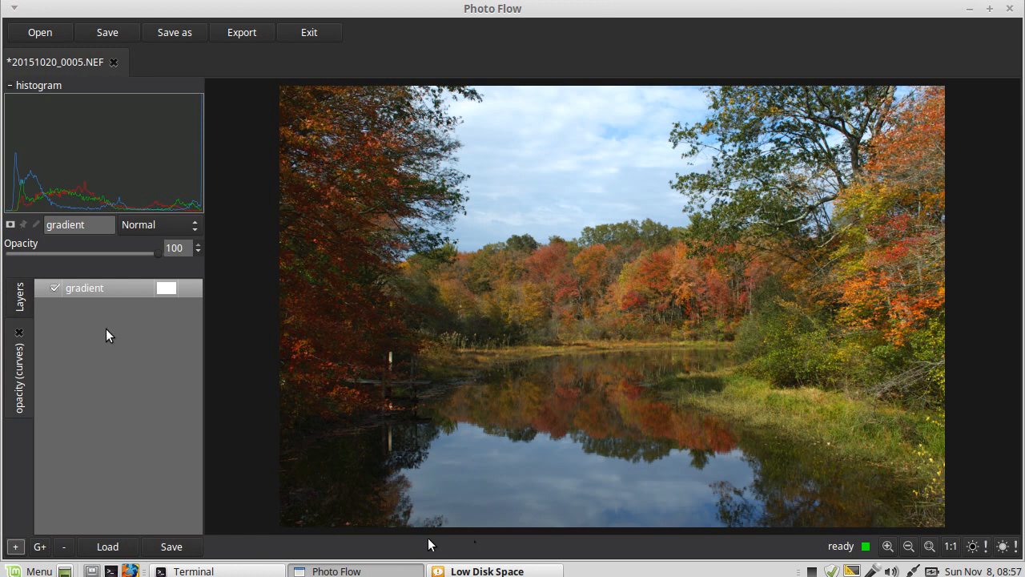
Step: Open the gradient layer's settings, keep the gradient type Vertical, and display the mask as an overlay on the photo
double_click(86, 289)
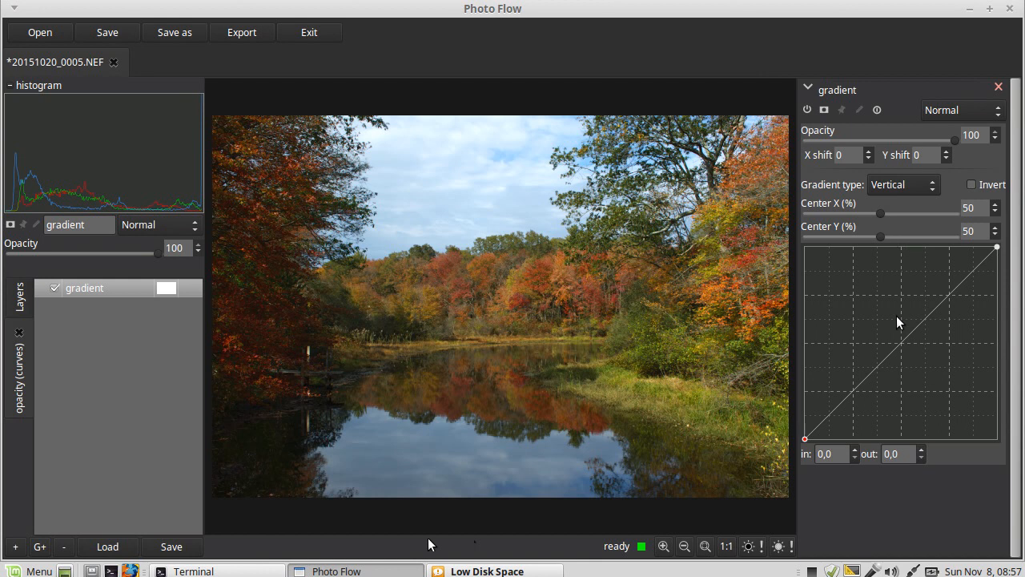
left_click(931, 190)
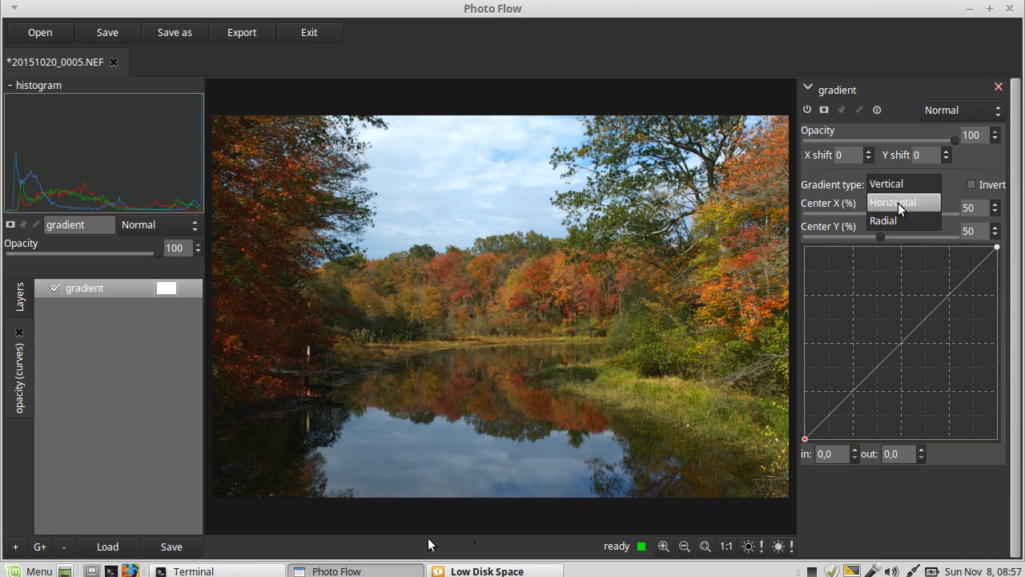
left_click(976, 157)
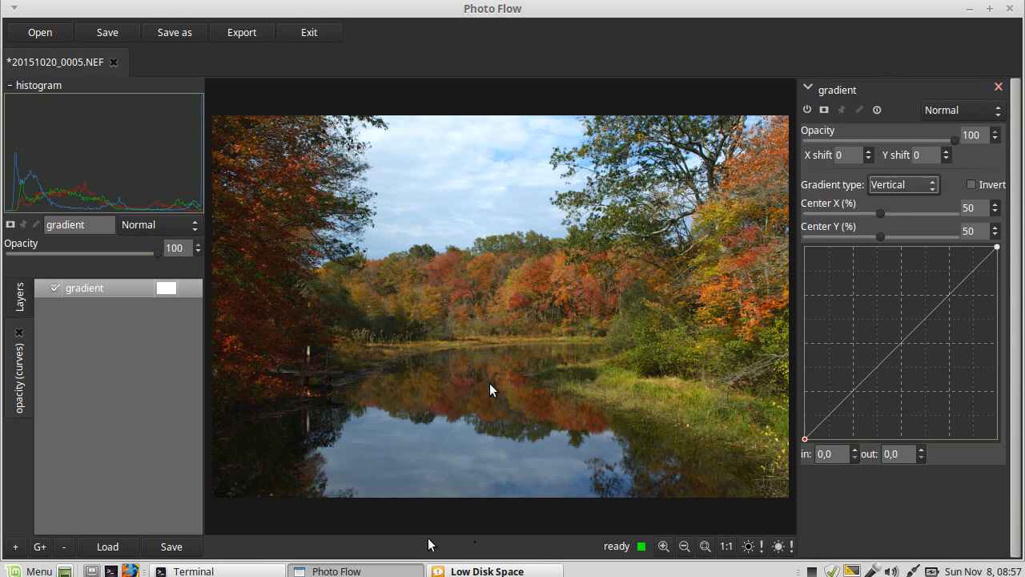
left_click(842, 109)
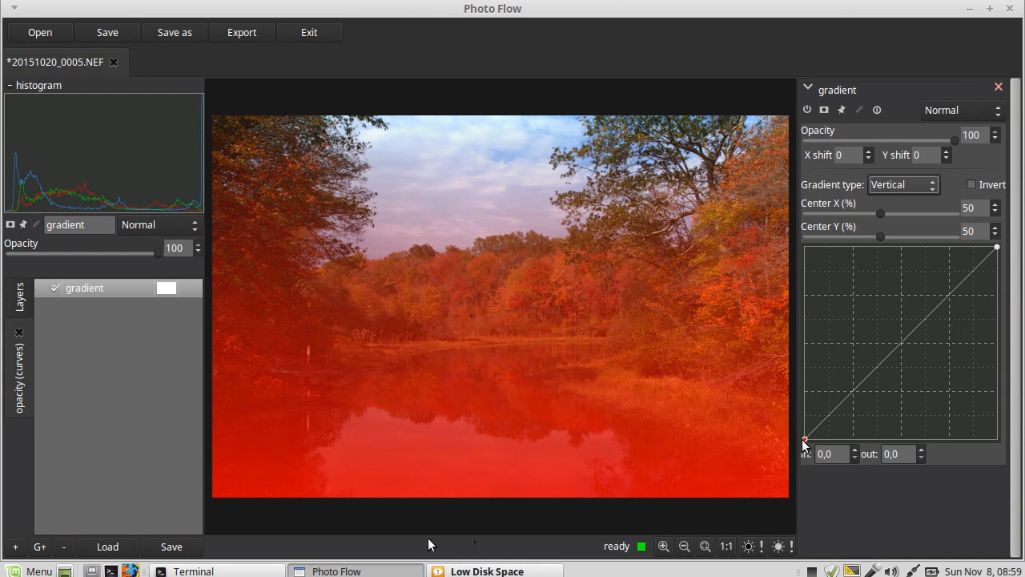
Step: Reverse the gradient curve and steepen its edge, placing the upper point at in 53,0, out 100,0 and the lower at in 58,7, out 0,0
left_click_drag(803, 439, 711, 234)
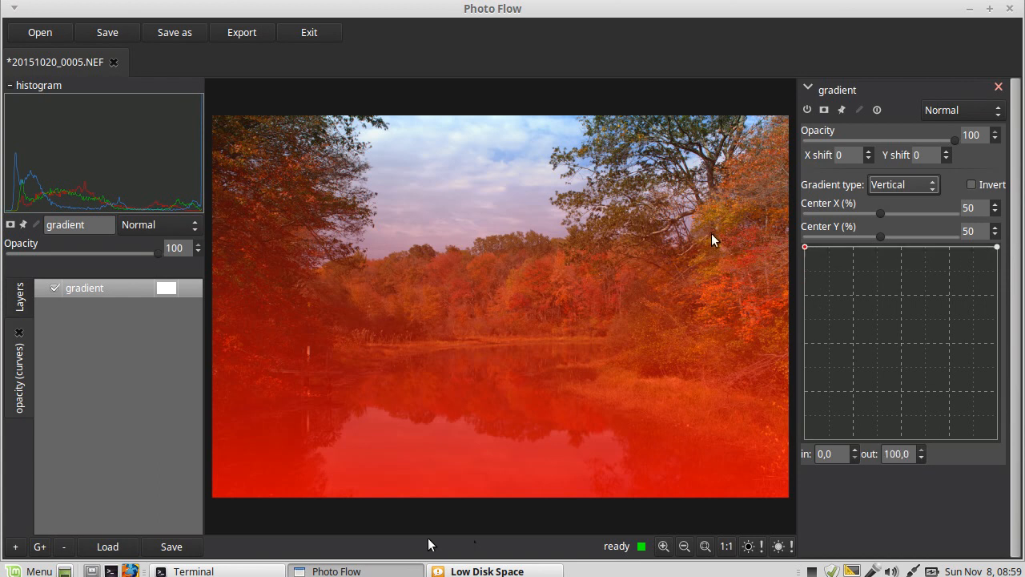
left_click_drag(997, 248, 1020, 454)
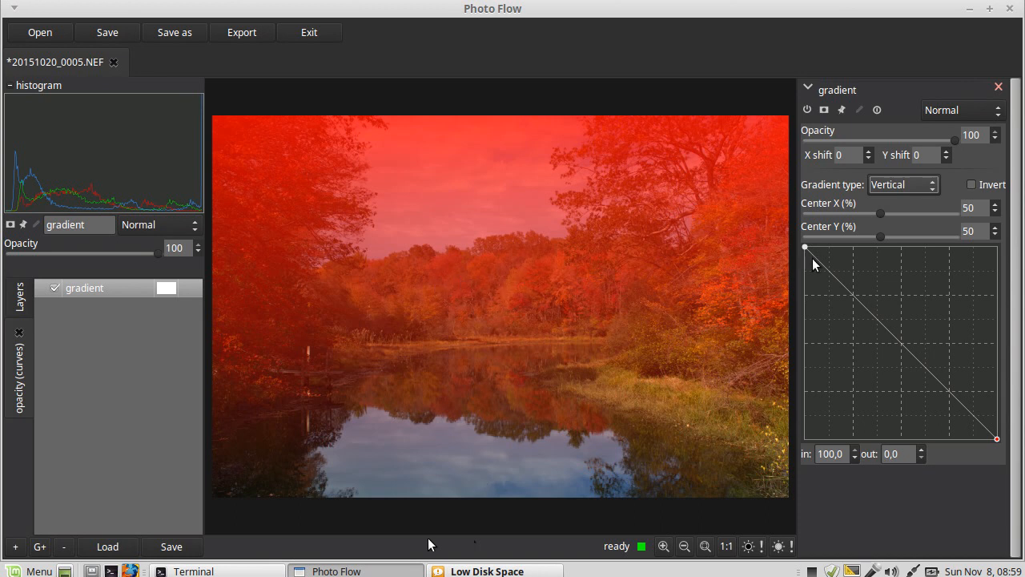
left_click_drag(804, 246, 906, 209)
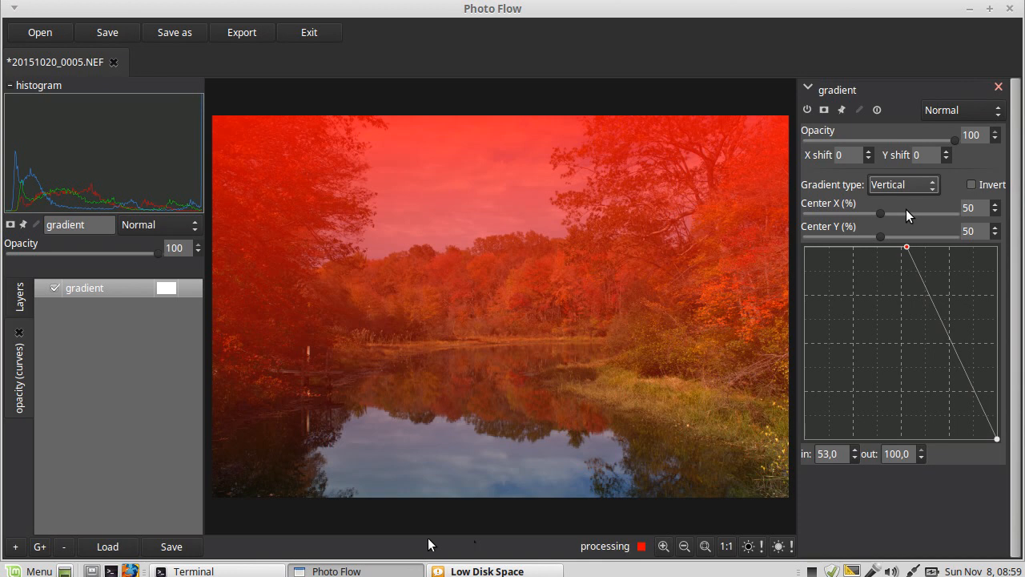
left_click(997, 440)
left_click_drag(997, 442, 917, 483)
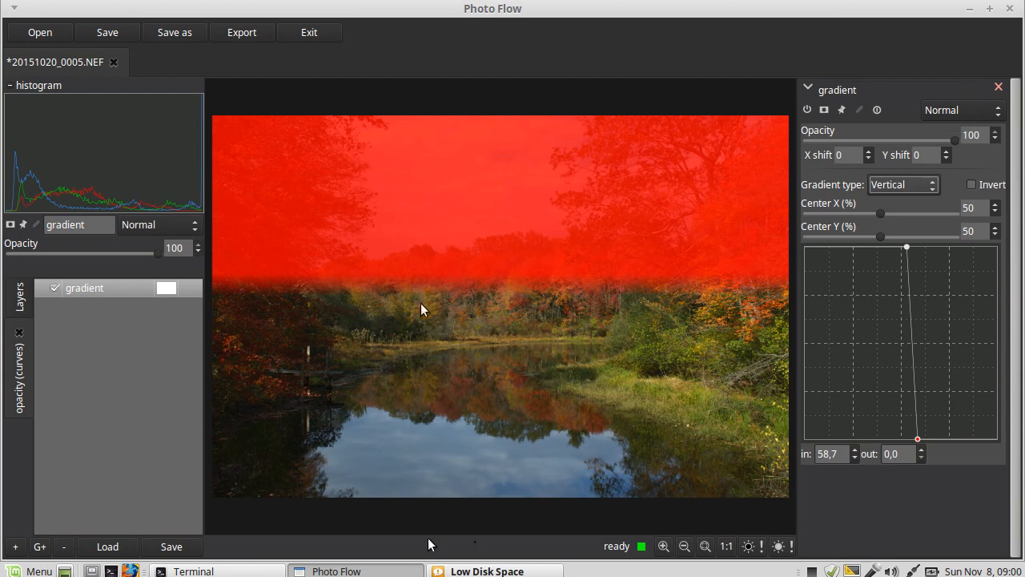
Step: Tilt the gradient line upward at its right end, and soften its curve with points at 51,0/100,0, 66,0/14,2 and 75,3/0,0 (in/out)
left_click(859, 109)
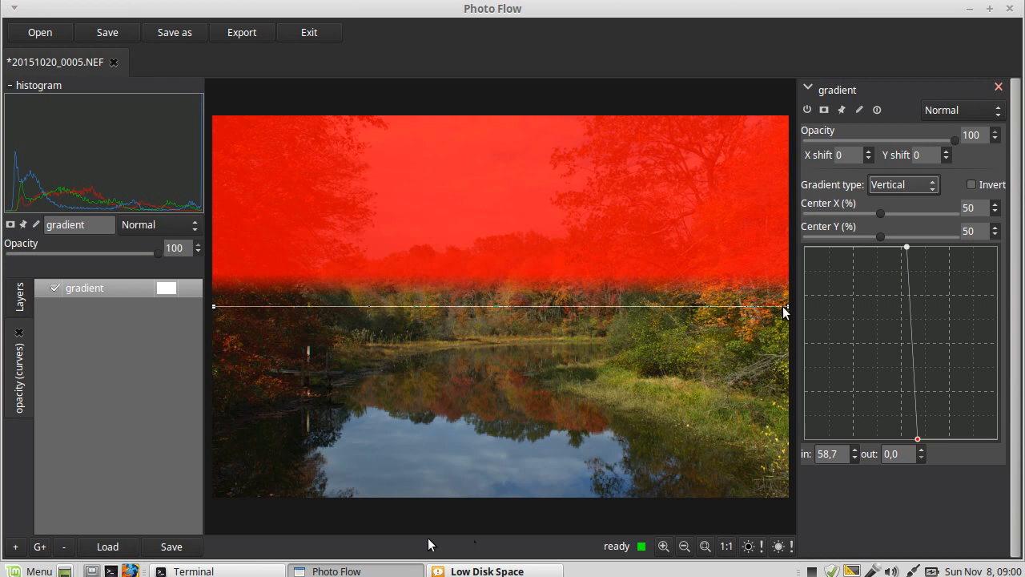
left_click_drag(786, 306, 787, 260)
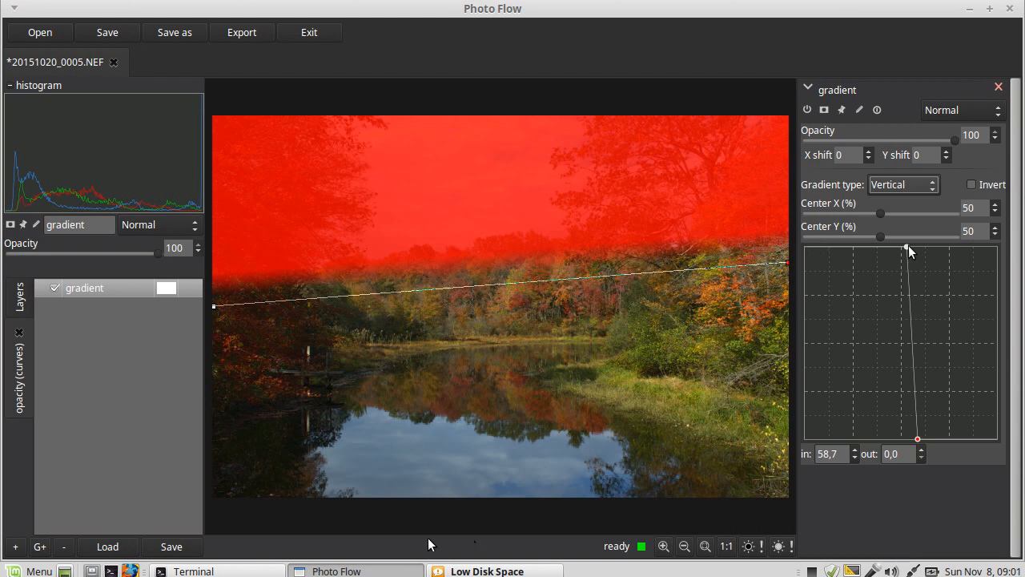
left_click_drag(906, 245, 899, 241)
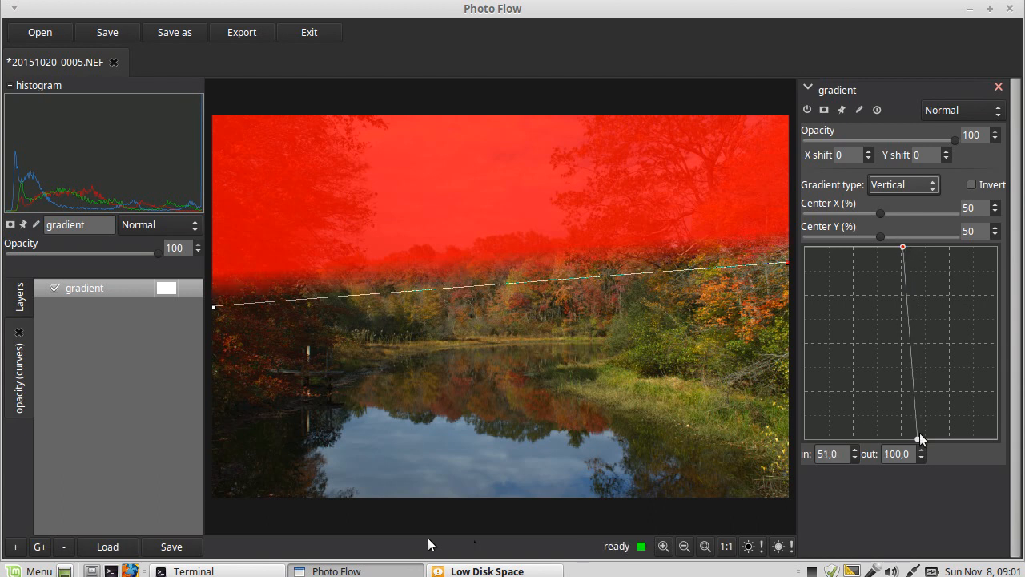
left_click_drag(916, 439, 949, 464)
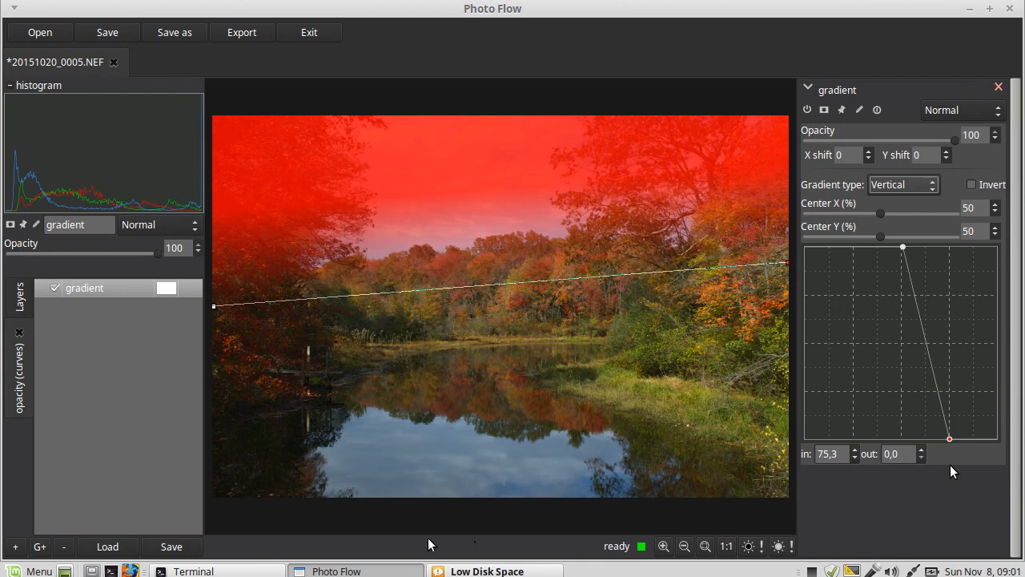
left_click_drag(936, 383, 932, 414)
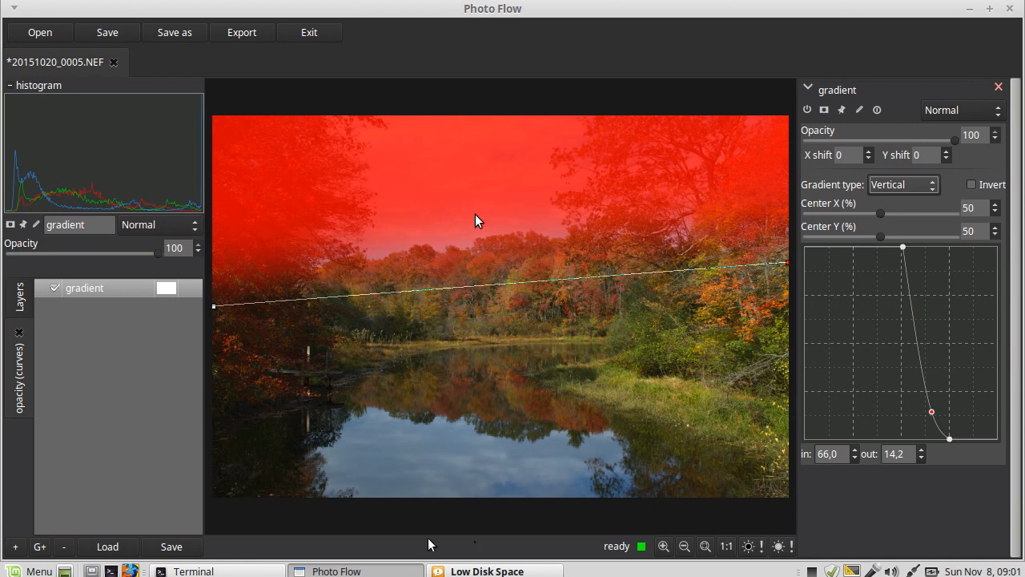
Step: Finish editing the gradient, hide its mask overlay, and close both its settings and the curves layer's opacity mask
left_click(860, 109)
left_click(837, 111)
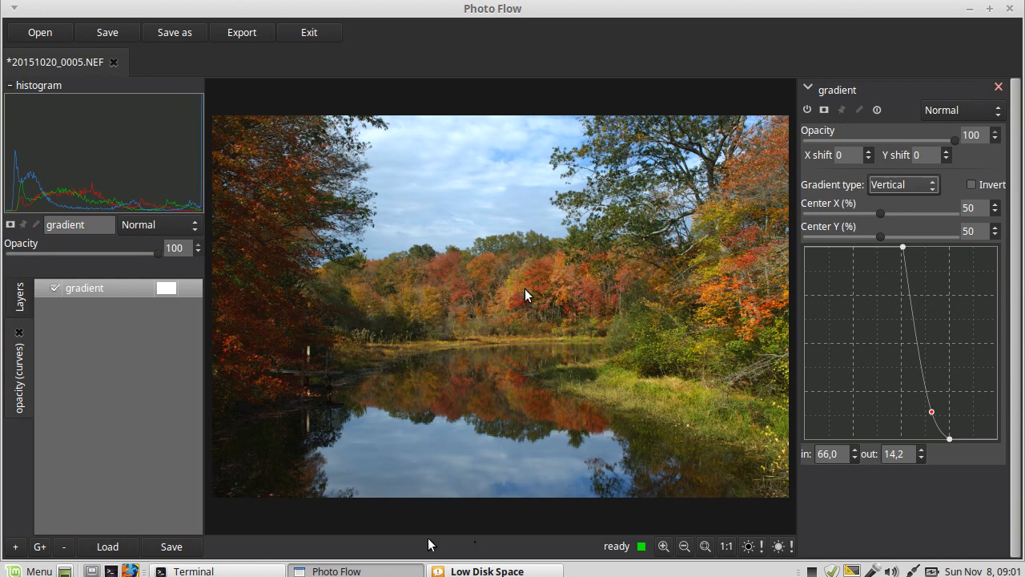
left_click(997, 88)
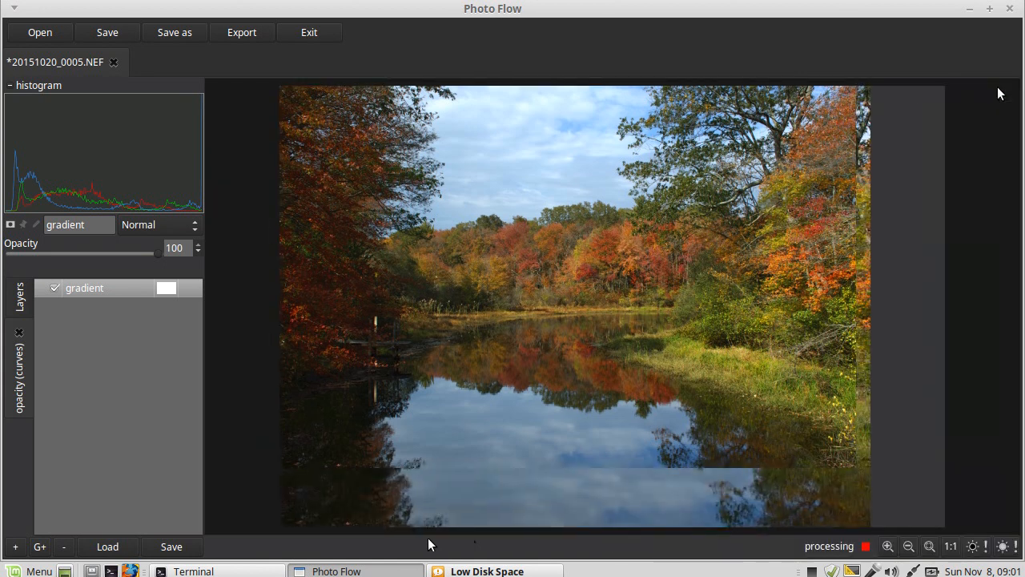
left_click(18, 333)
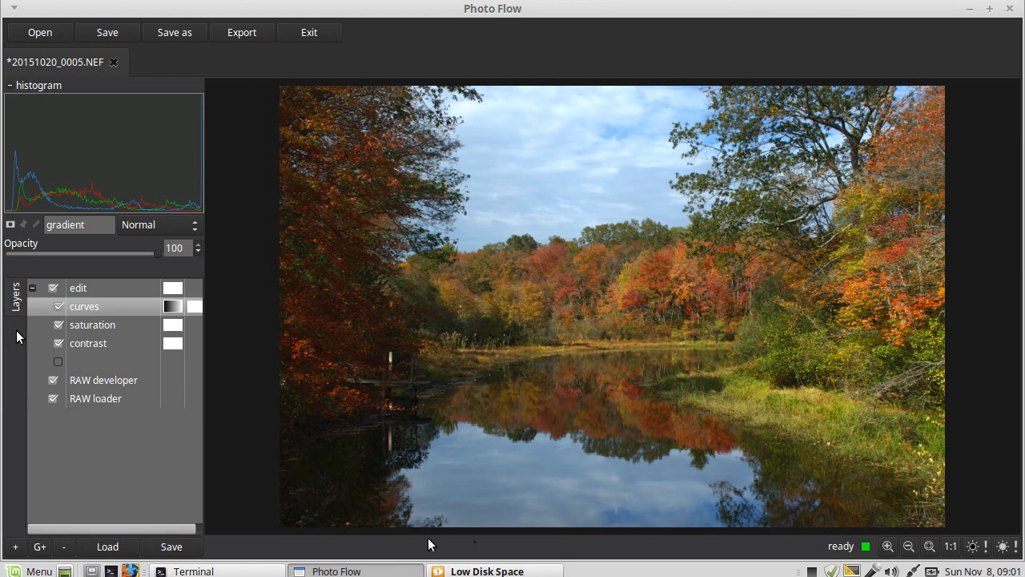
Step: Compare the photo with the curves layer's masks disabled and enabled
left_click(85, 306)
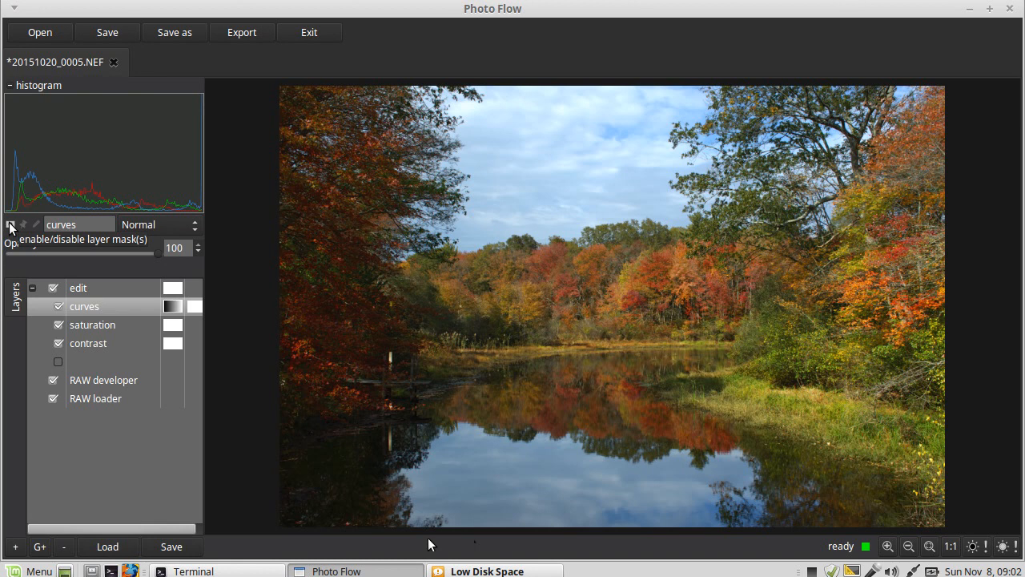
left_click(11, 226)
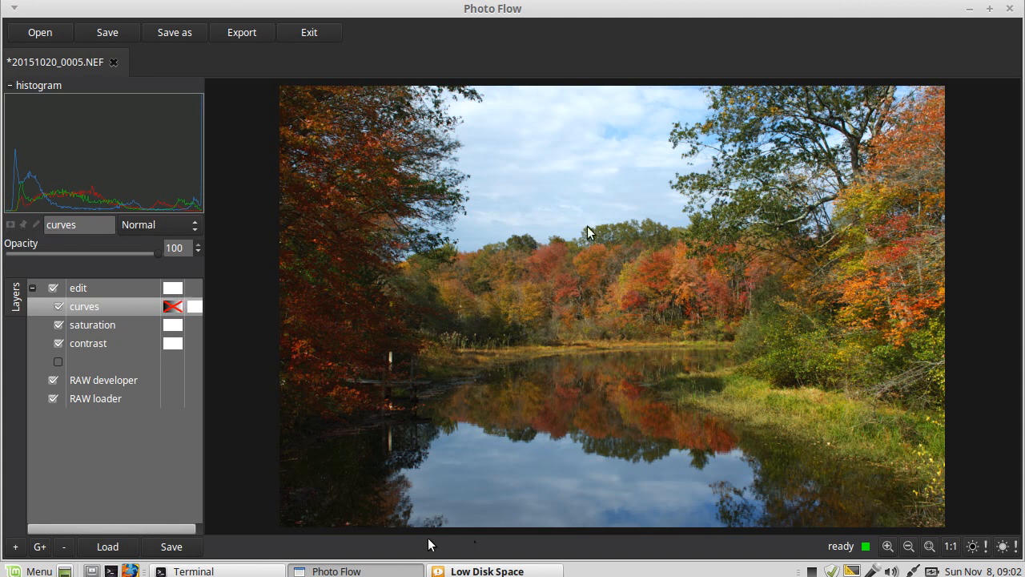
left_click(10, 227)
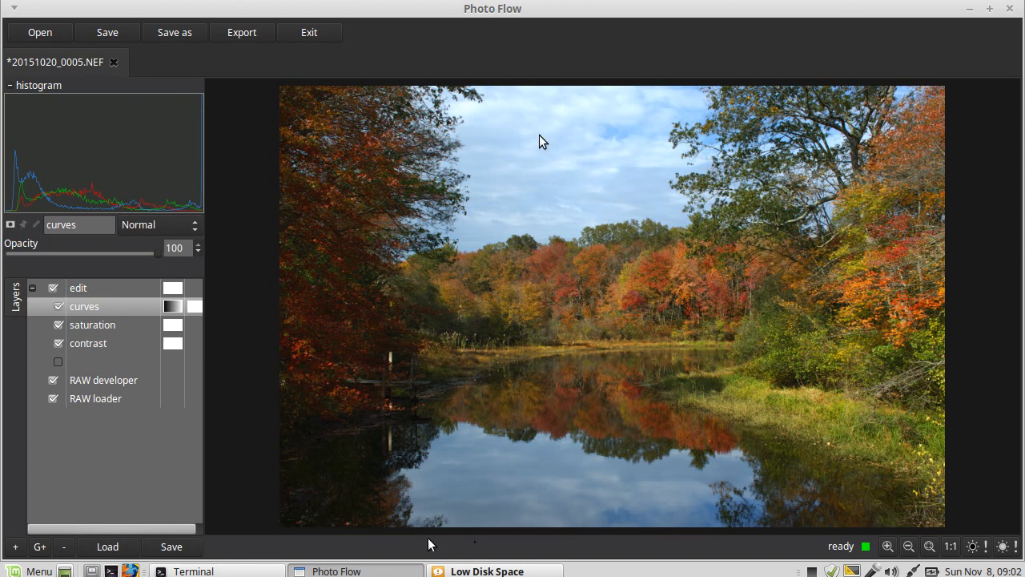
Step: Set the curves layer's intensity to 80 and close its settings
double_click(87, 308)
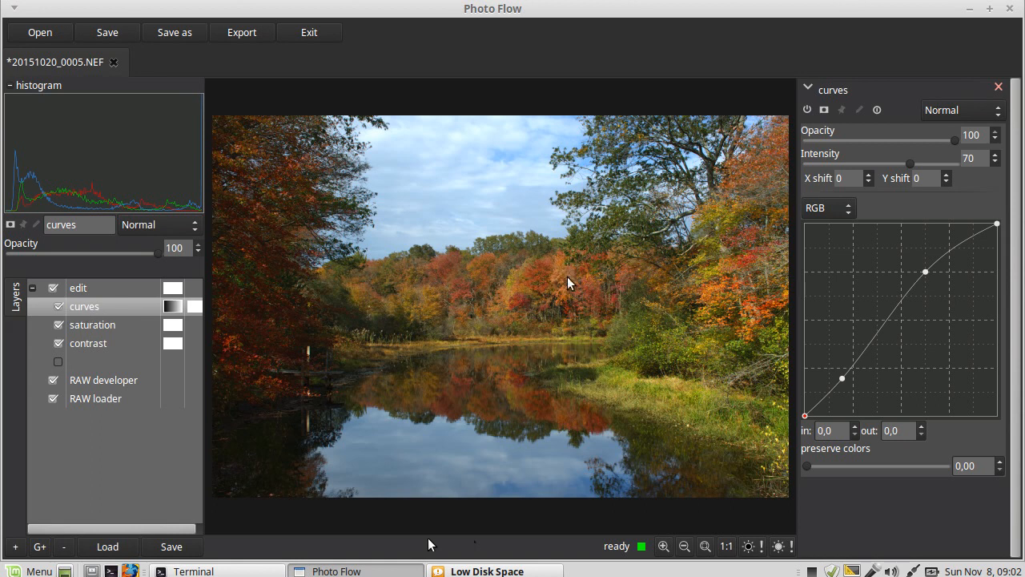
type("80")
key("Return")
left_click(998, 87)
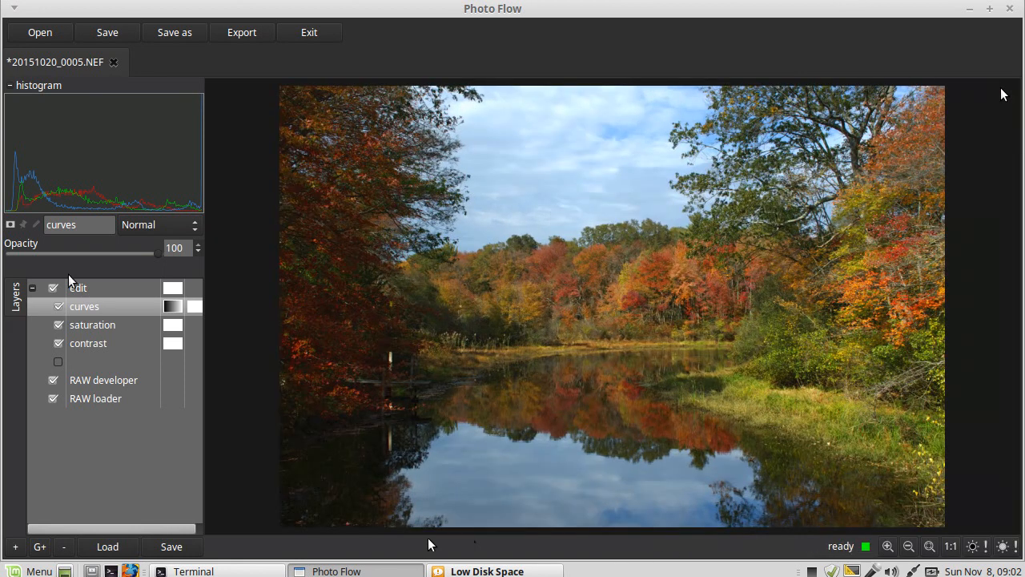
Step: Compare the photo with the whole edit group disabled and enabled
left_click(86, 292)
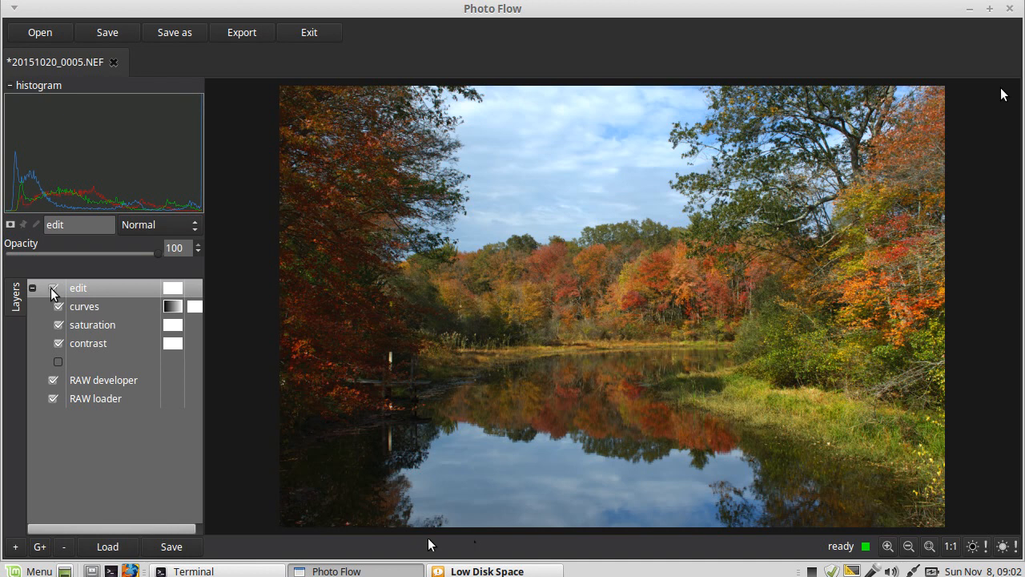
left_click(52, 288)
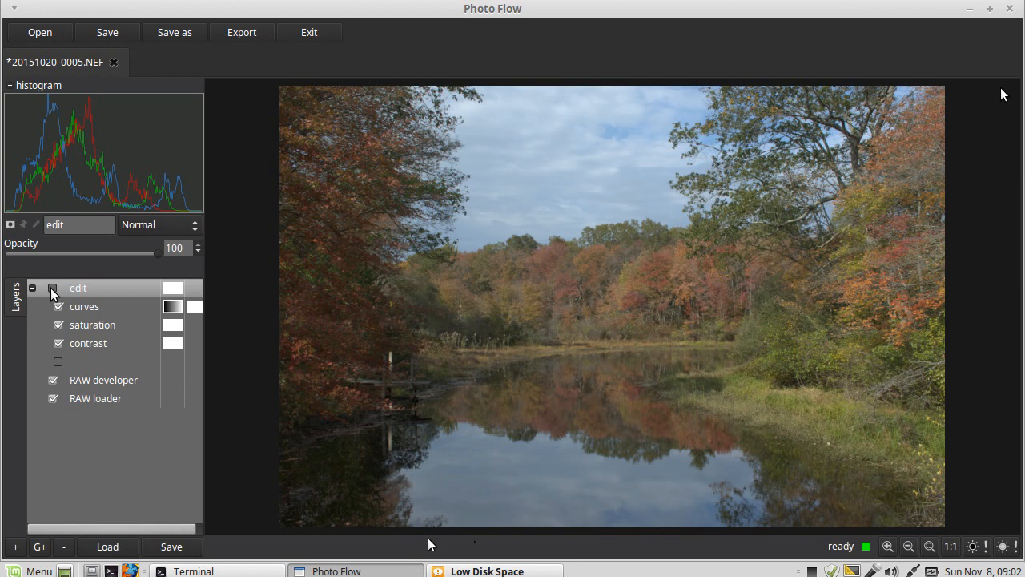
left_click(52, 287)
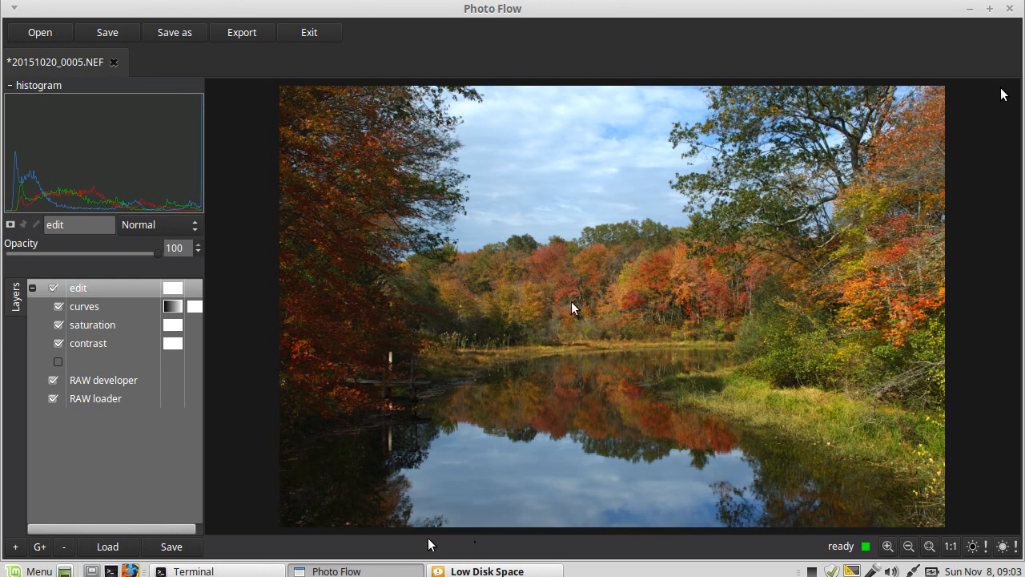
Step: Lower the saturation layer's saturation to 15 and collapse its settings
double_click(88, 330)
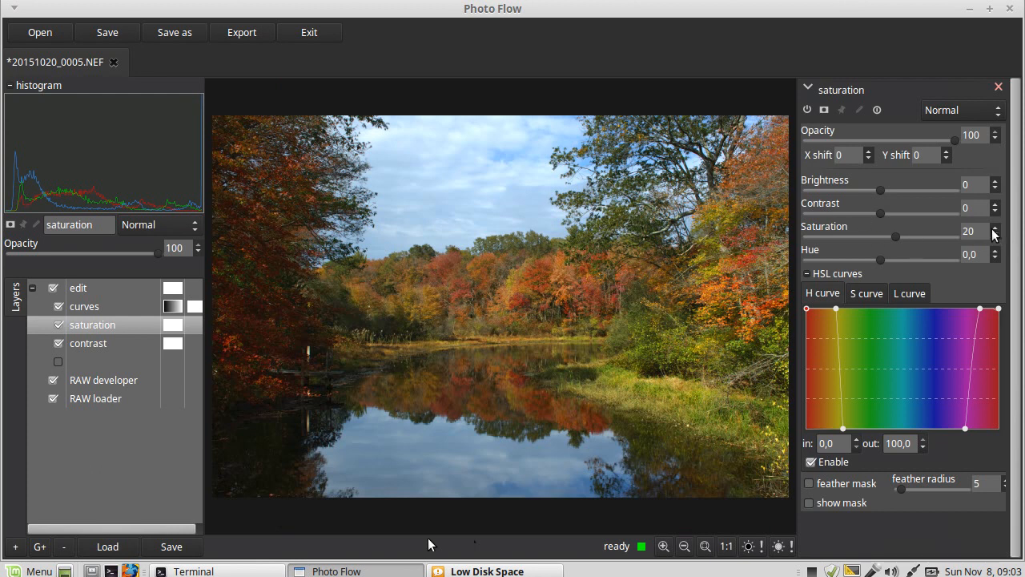
key("BackSpace")
key("BackSpace")
type("15")
key("Return")
left_click(808, 88)
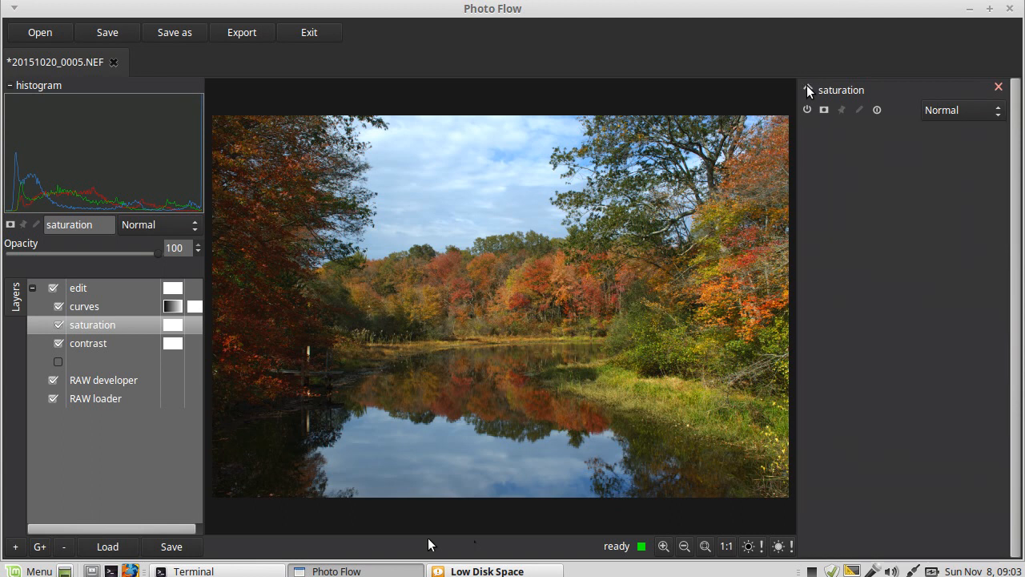
Step: Try contrast values of 50 and 30 on the contrast layer, return it to 40, and close the open layer settings
double_click(94, 342)
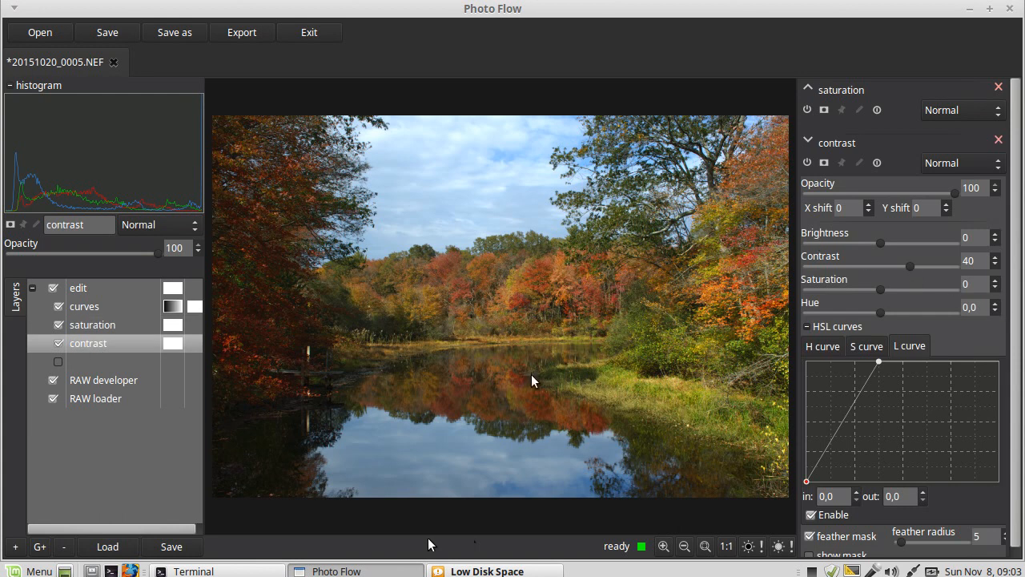
left_click(932, 264)
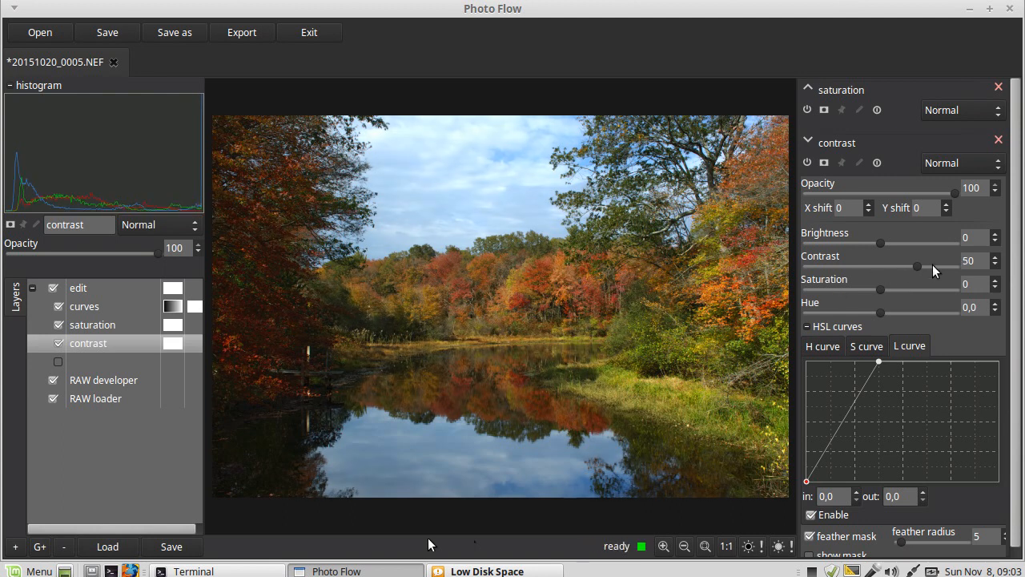
left_click(873, 265)
left_click(873, 265)
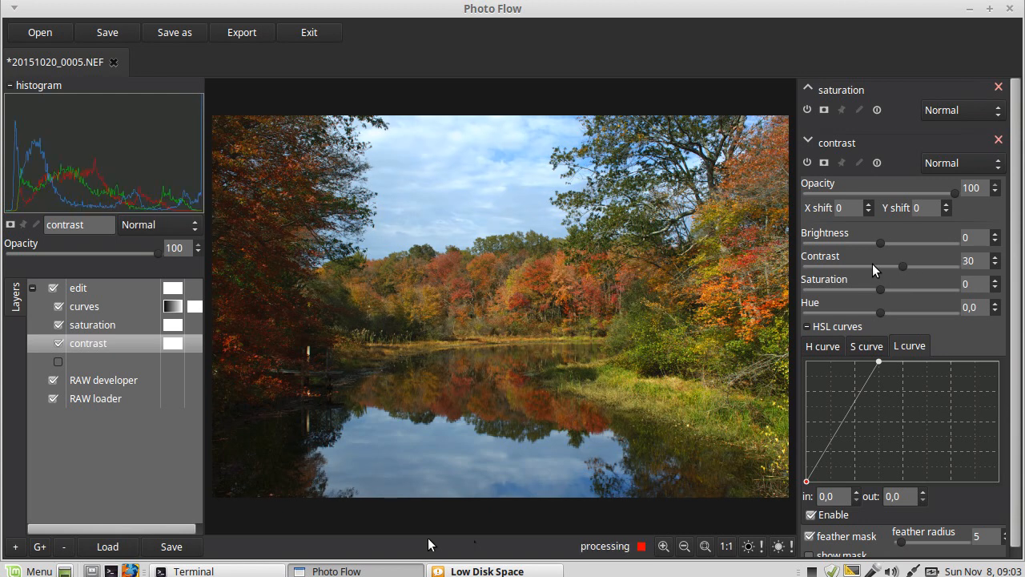
left_click(944, 263)
left_click(944, 262)
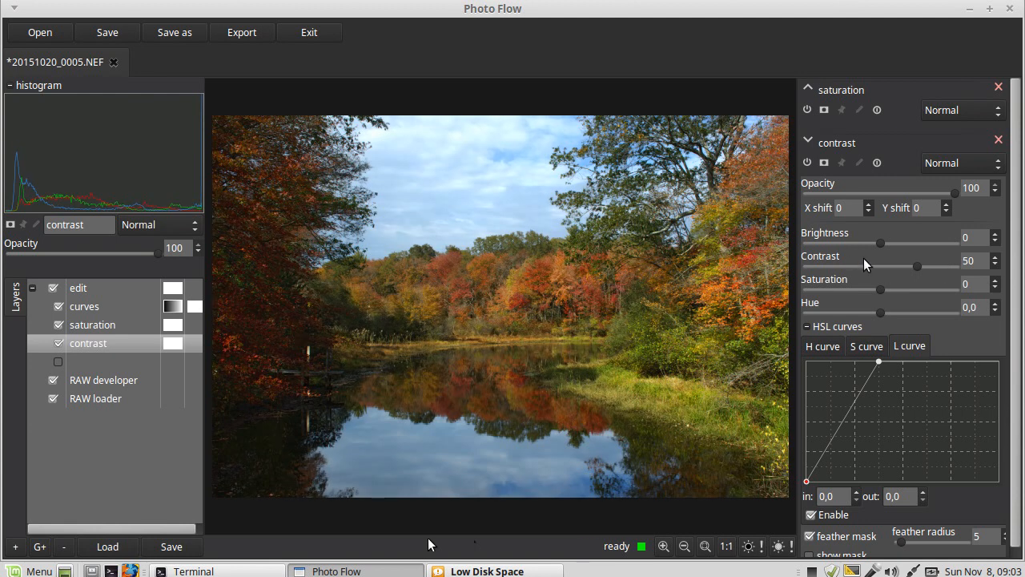
left_click(887, 263)
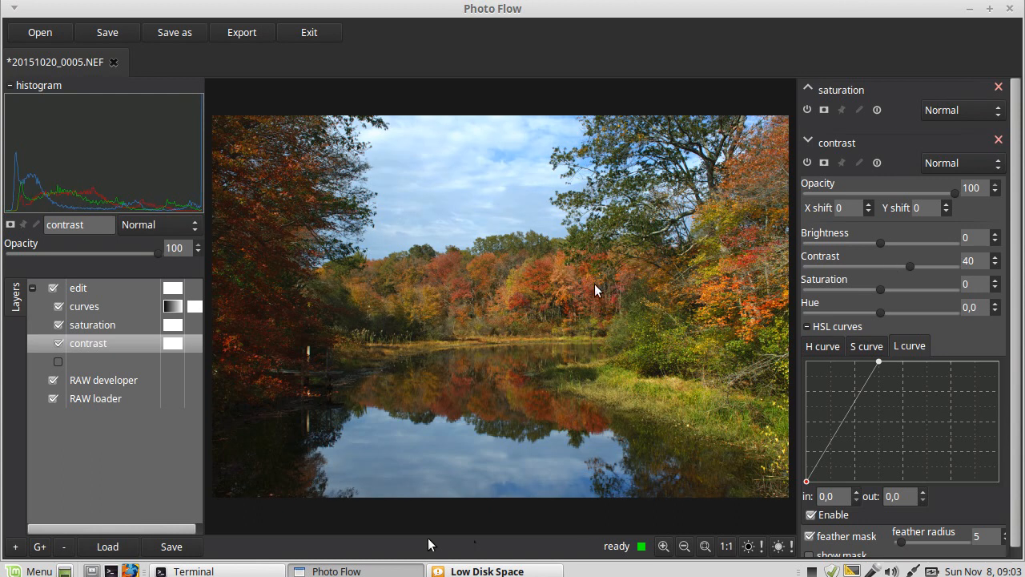
left_click(997, 139)
left_click(998, 87)
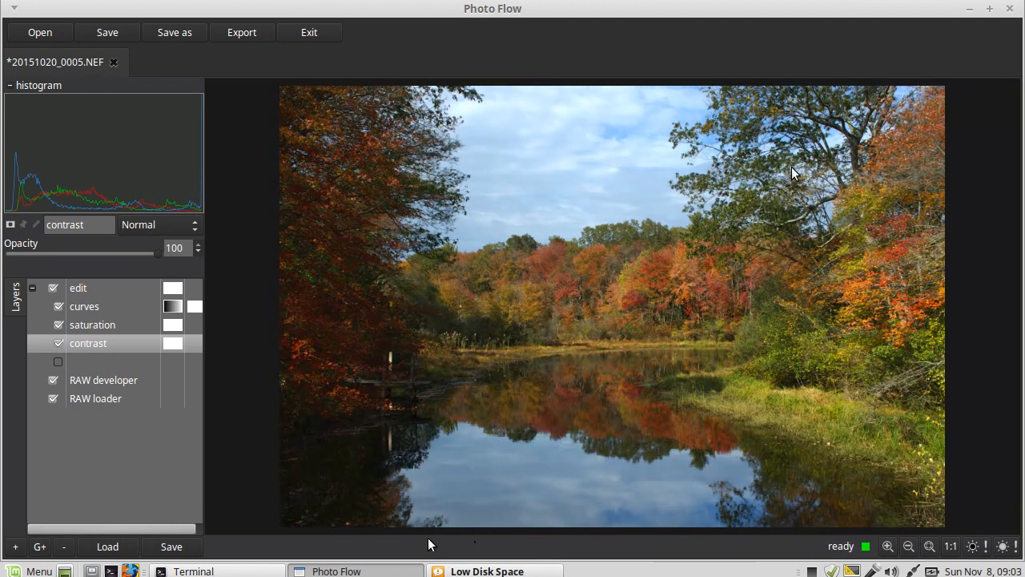
Step: Add a Crop image layer above the edit group
left_click(85, 291)
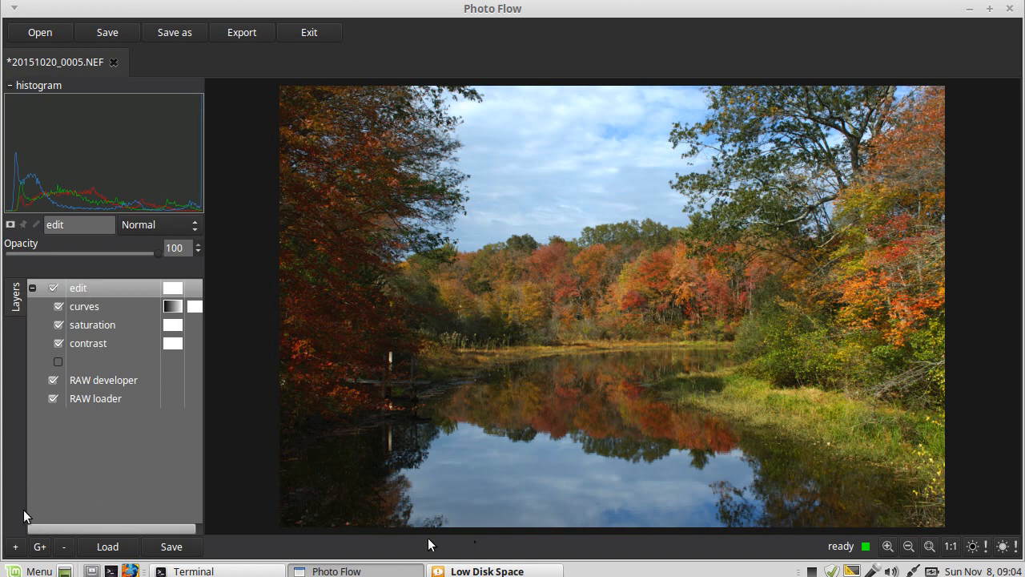
left_click(15, 547)
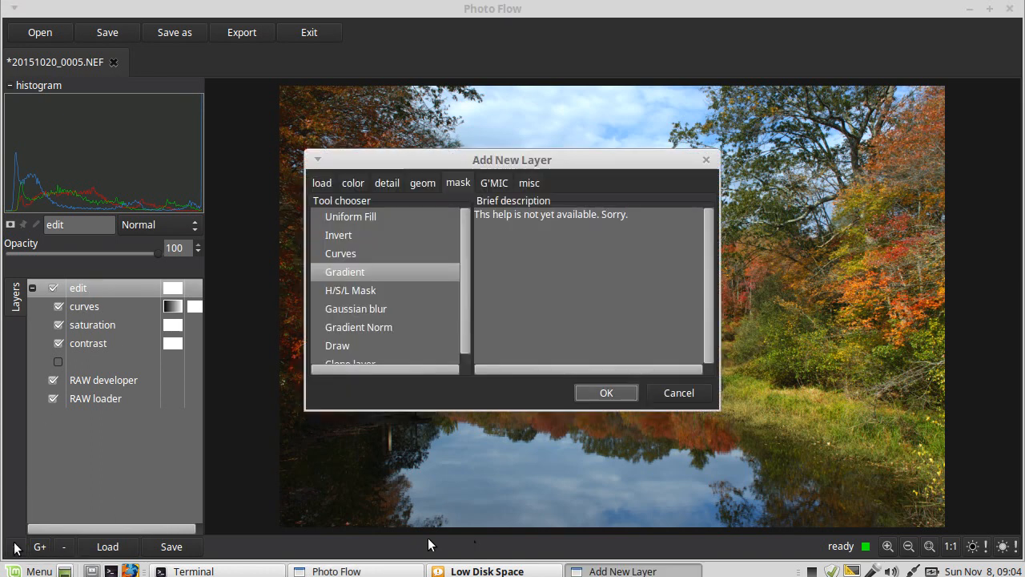
left_click(422, 184)
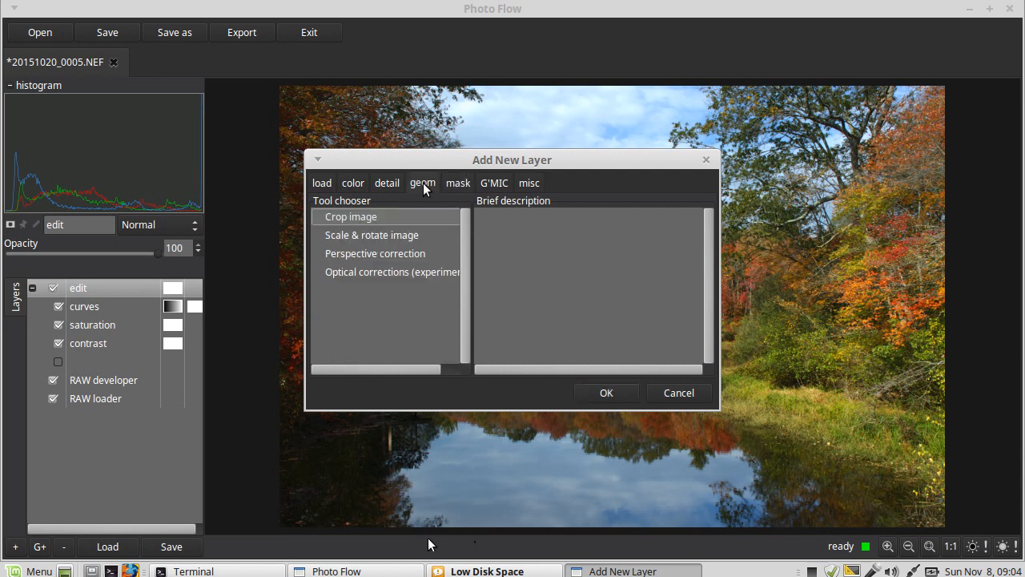
left_click(369, 214)
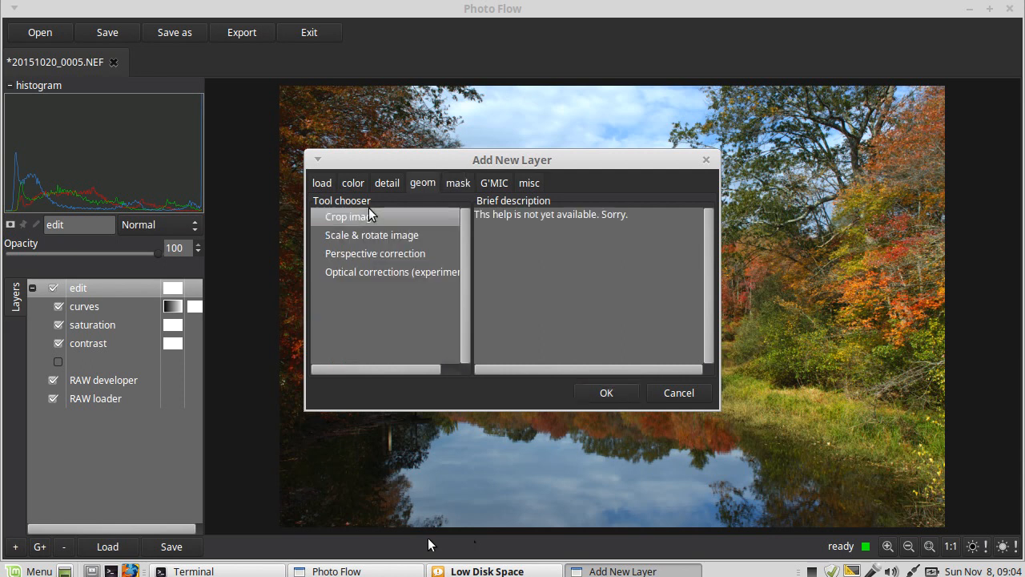
left_click(606, 392)
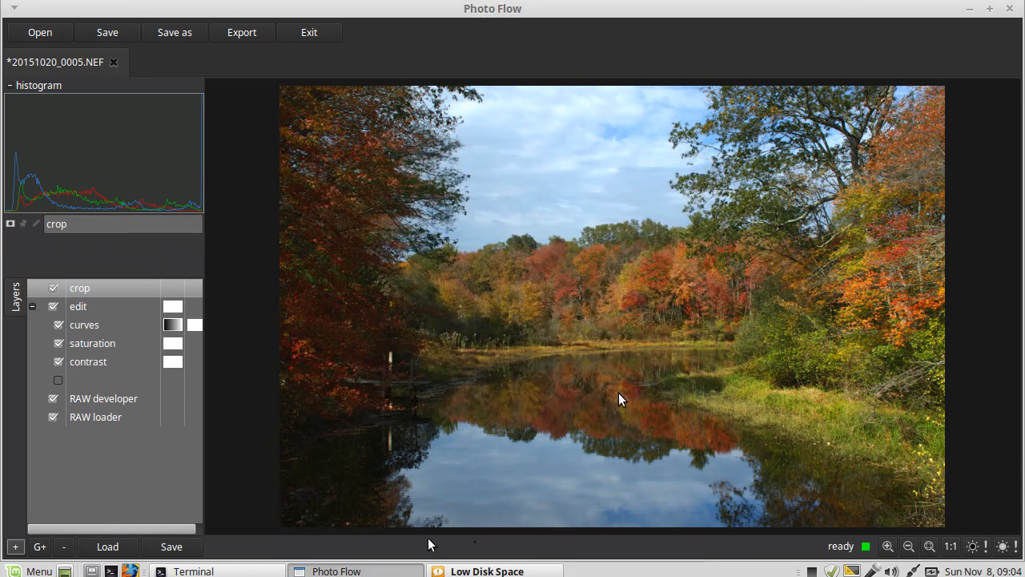
Step: Open the crop layer's settings, keep the aspect ratio, and set it to W=3, H=2
double_click(77, 287)
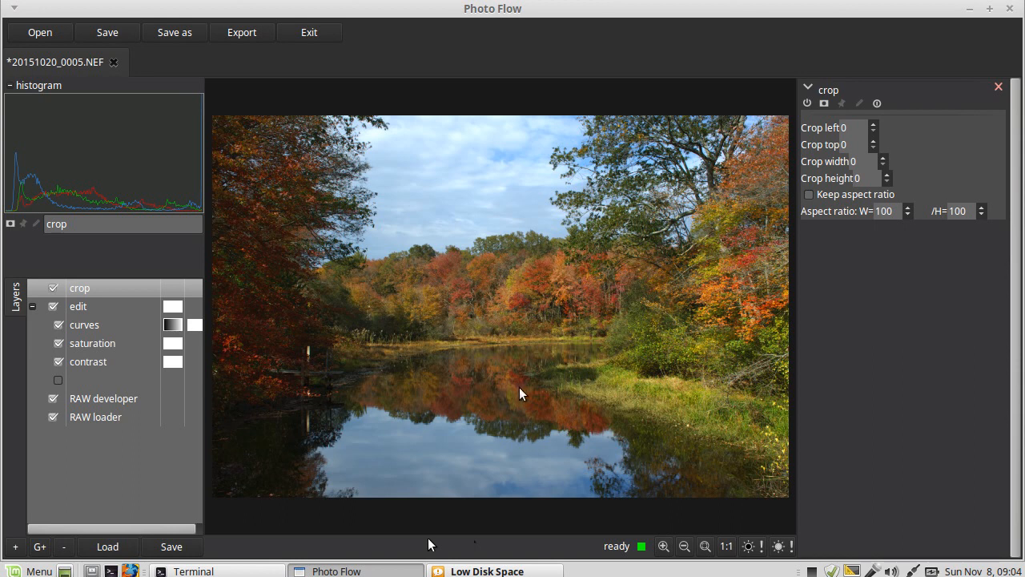
left_click(809, 195)
left_click(899, 212)
key("BackSpace")
key("BackSpace")
key("BackSpace")
type("3")
left_click(970, 212)
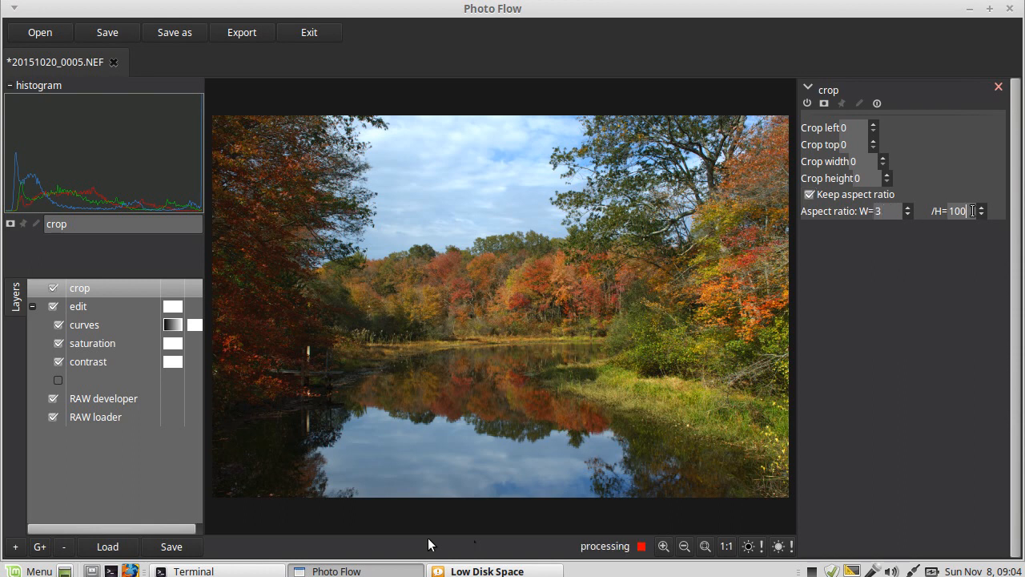
key("BackSpace")
key("BackSpace")
key("BackSpace")
type("2")
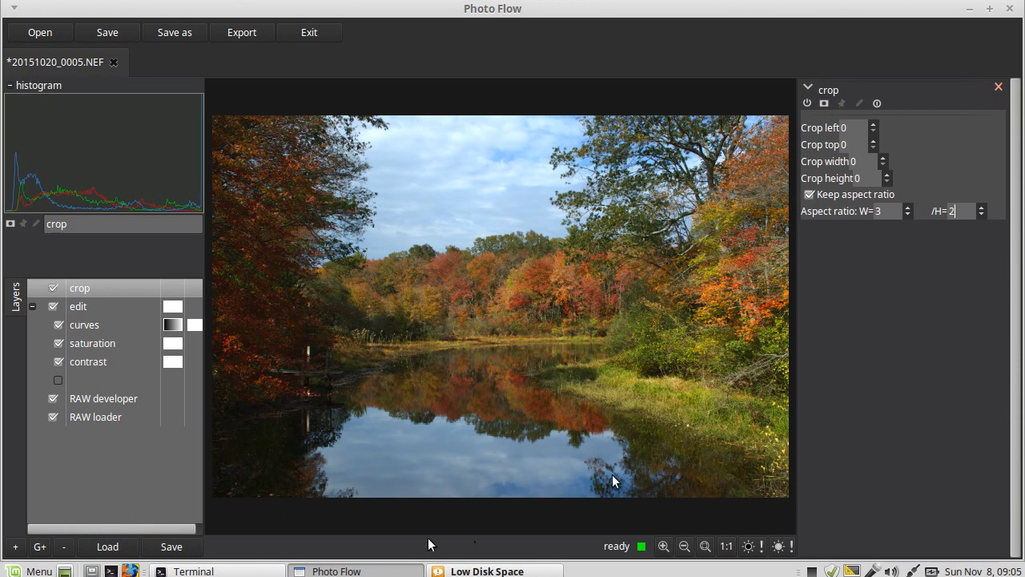
Step: Draw the crop area on the photo, then reposition and enlarge it to left 865, top 612, width 3681 and height 2454
left_click(859, 103)
left_click(324, 213)
left_click_drag(324, 206, 667, 482)
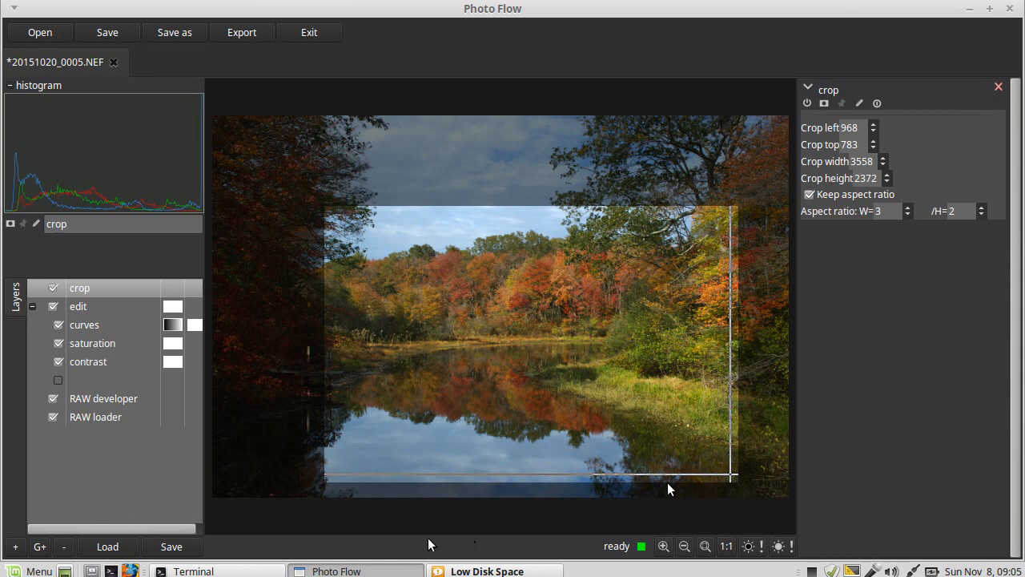
left_click_drag(542, 372, 530, 351)
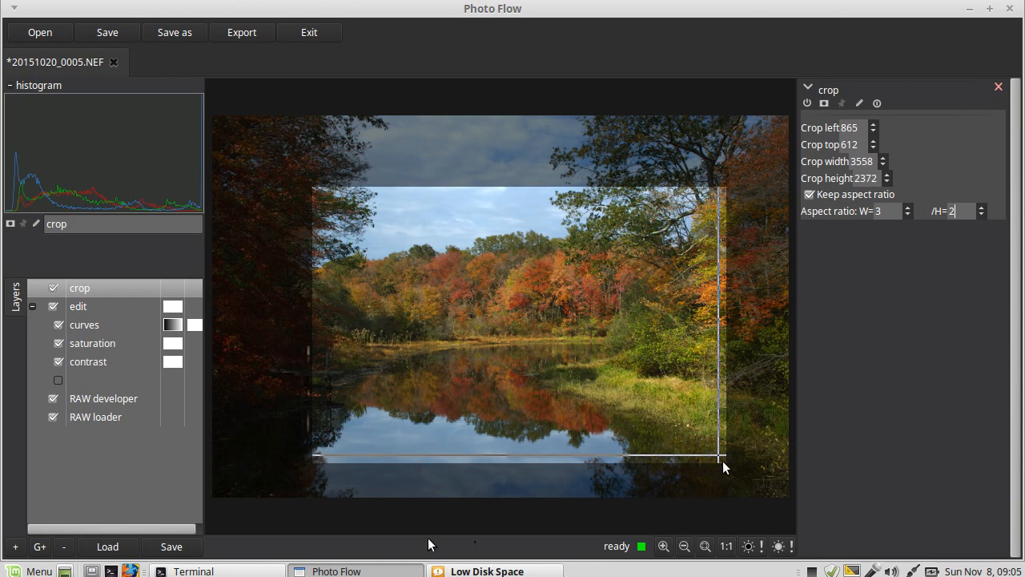
left_click_drag(725, 460, 734, 472)
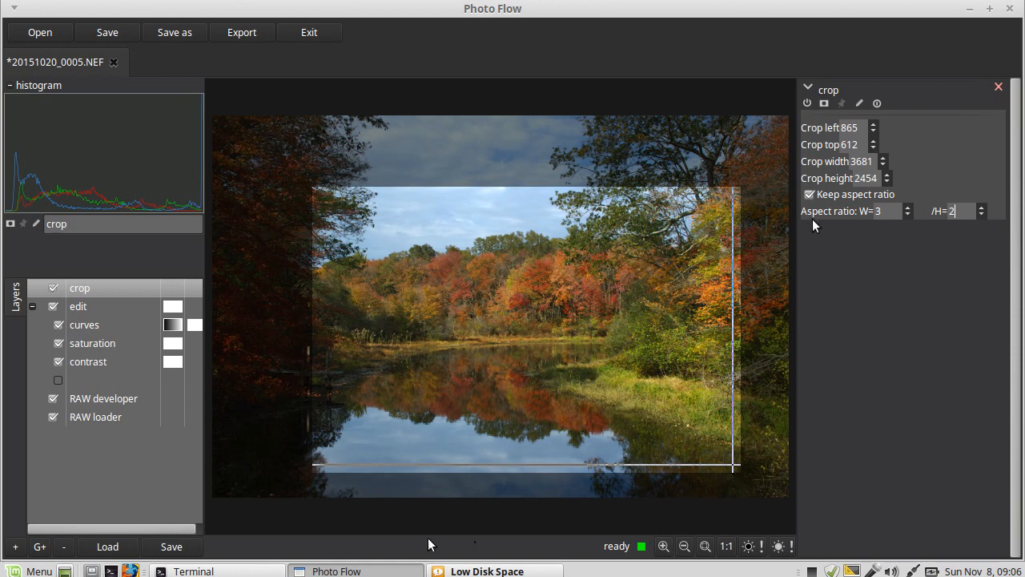
Step: Leave crop editing mode to apply the crop to the preview, and close the crop layer's settings
left_click(859, 102)
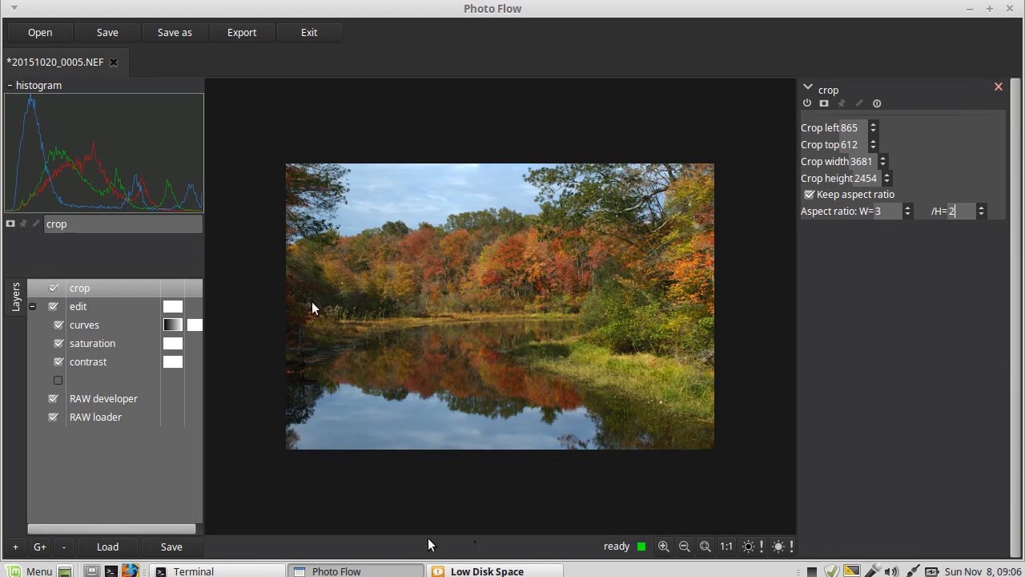
left_click(998, 88)
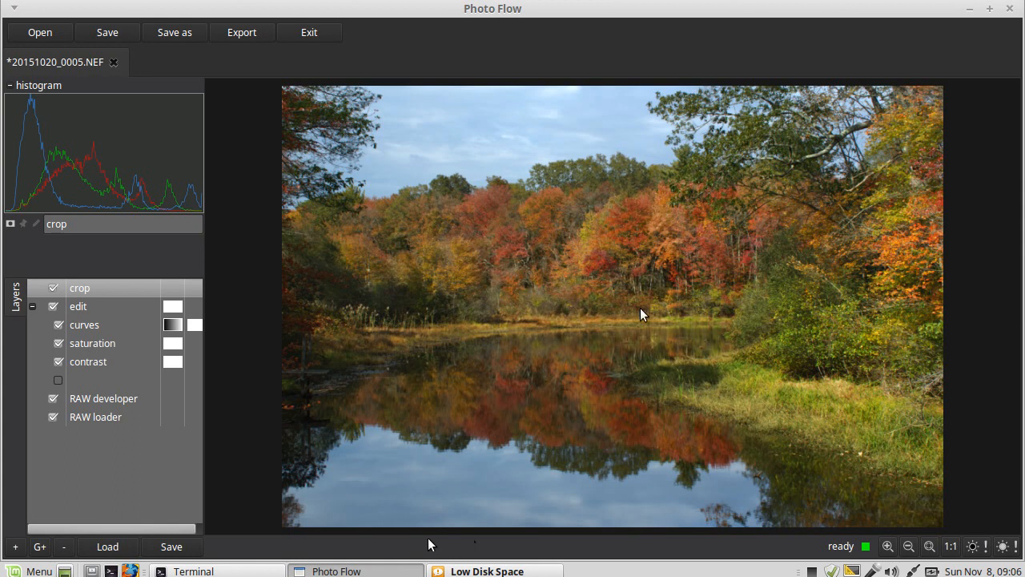
Step: Hide the edit group and show it again to compare the photo before and after the edits
left_click(72, 311)
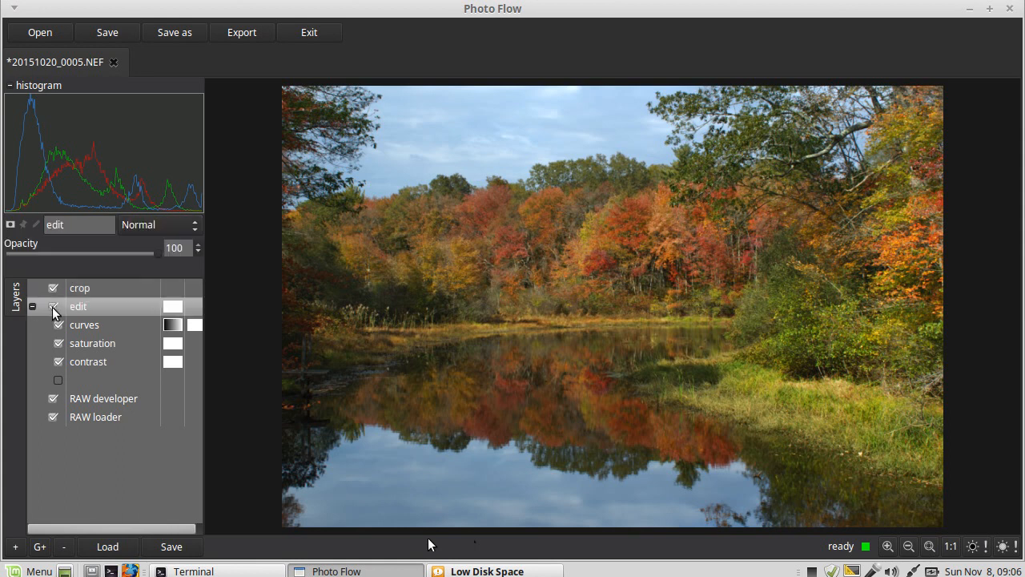
left_click(52, 307)
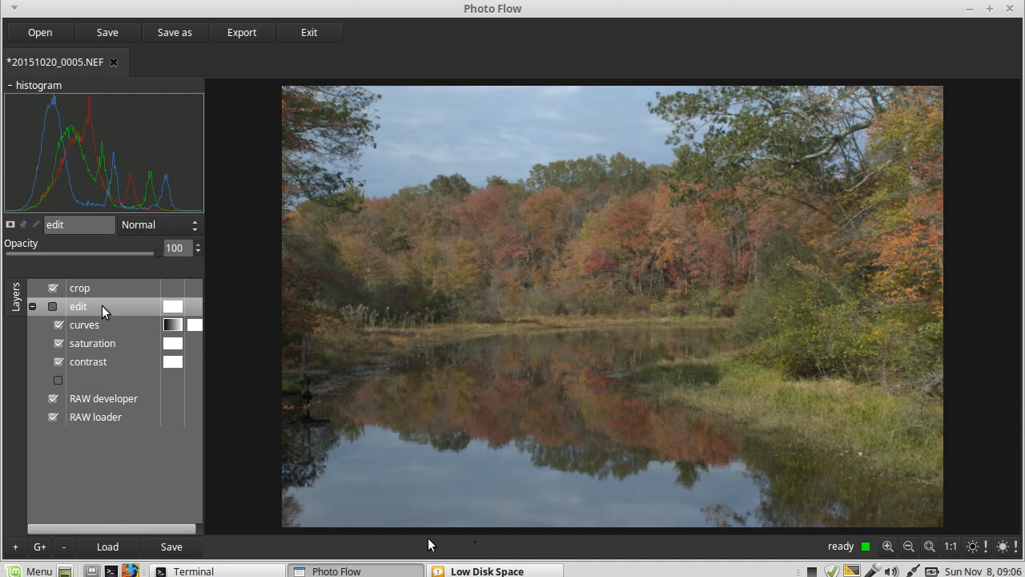
left_click(52, 306)
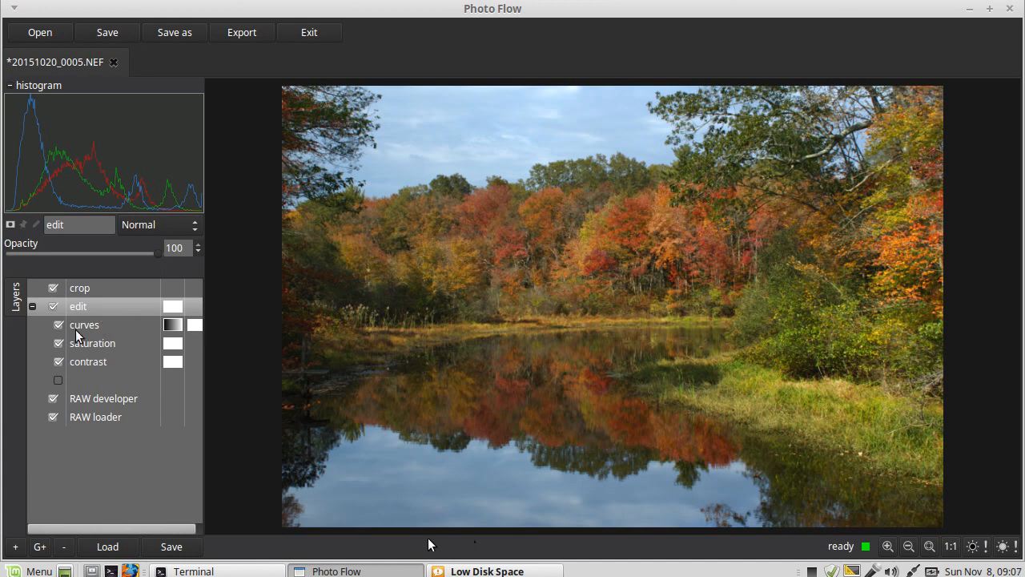
Step: Add a Sharpen layer above the curves layer inside the edit group while viewing the trees at 1:1
left_click(941, 546)
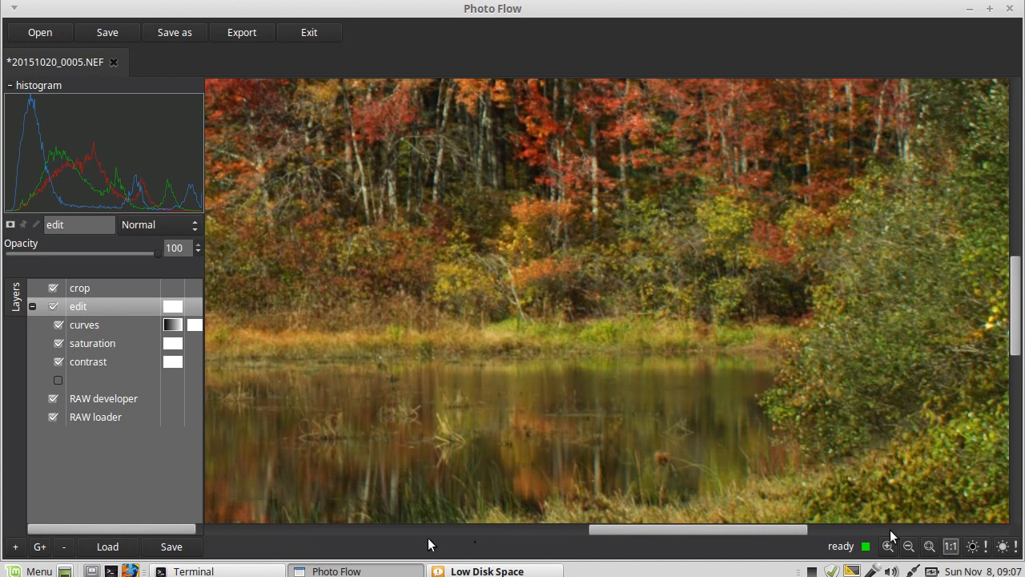
left_click_drag(1017, 326, 1017, 290)
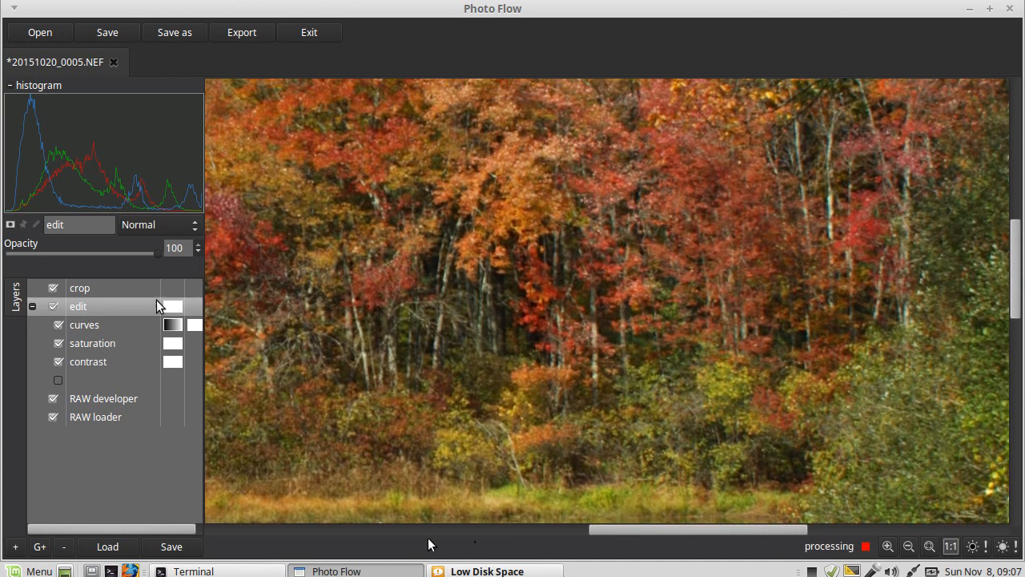
left_click(76, 325)
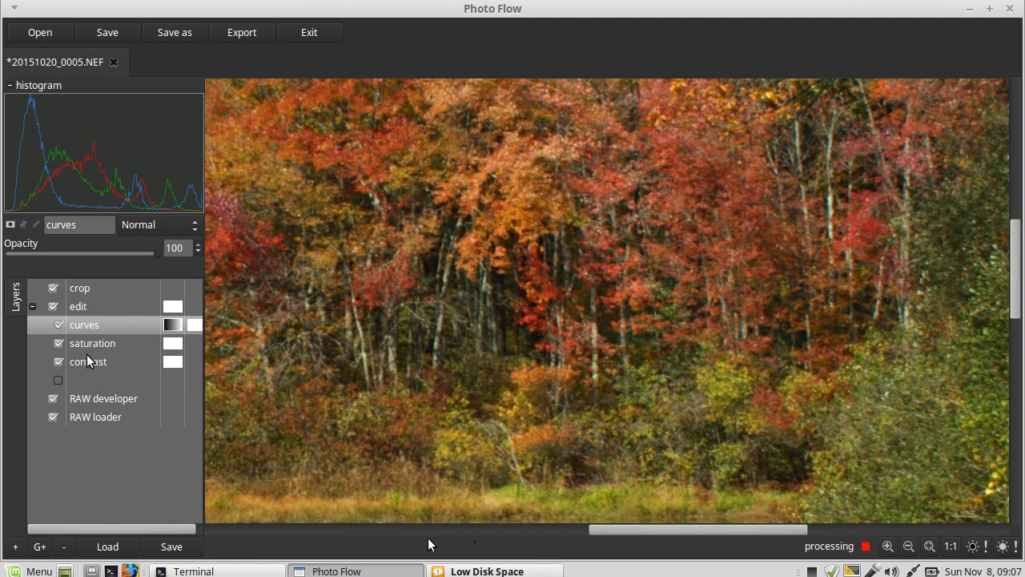
left_click(15, 546)
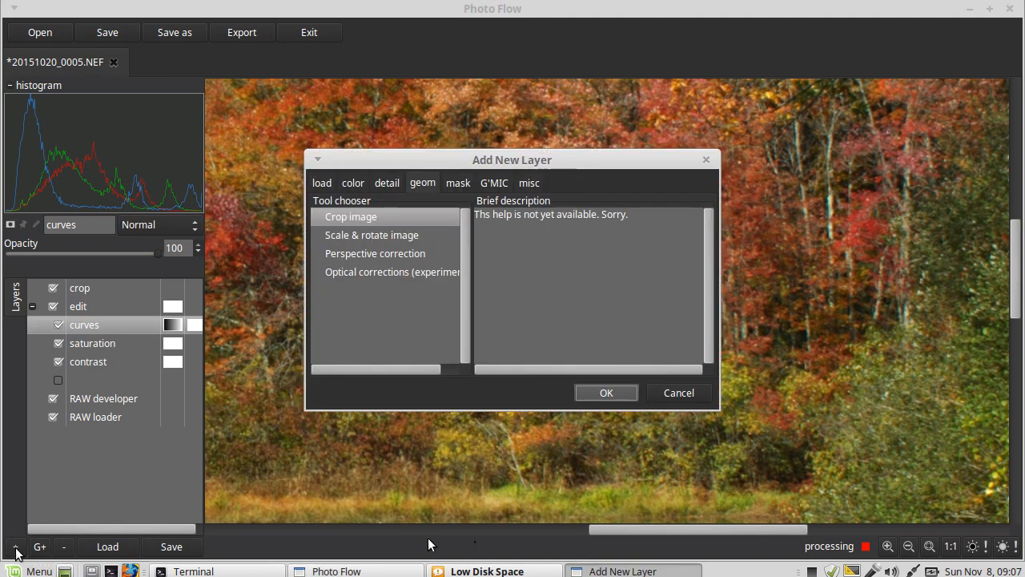
left_click(387, 177)
left_click(345, 255)
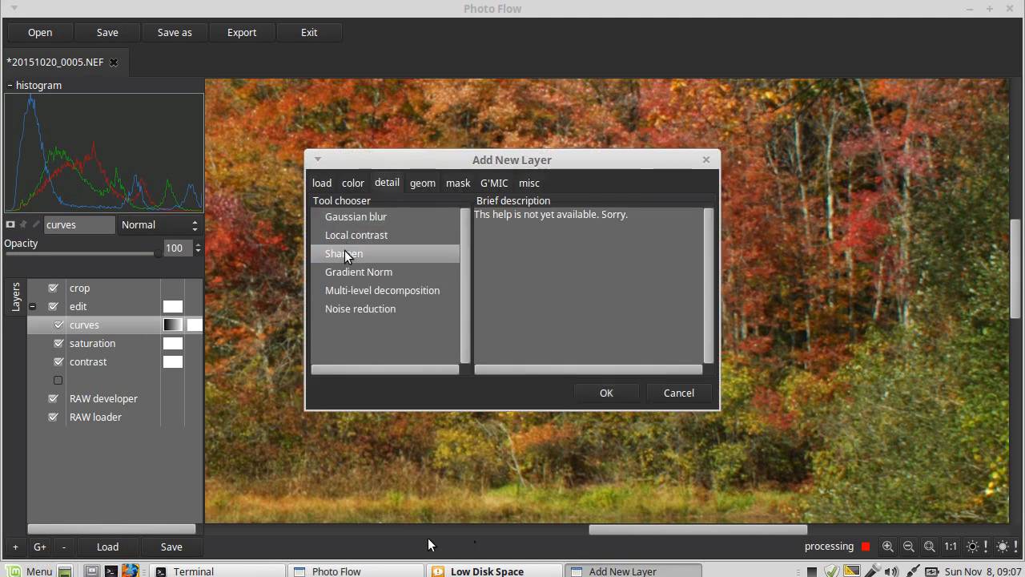
left_click(607, 394)
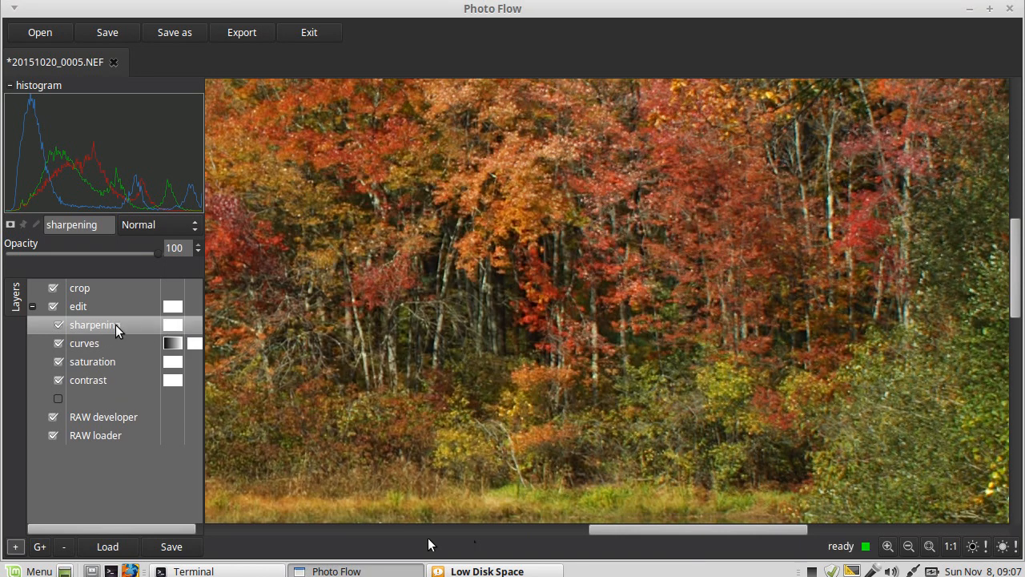
Step: Open the sharpening layer's settings, keep the Unsharp Mask method, and set the radius to 1,50
double_click(90, 325)
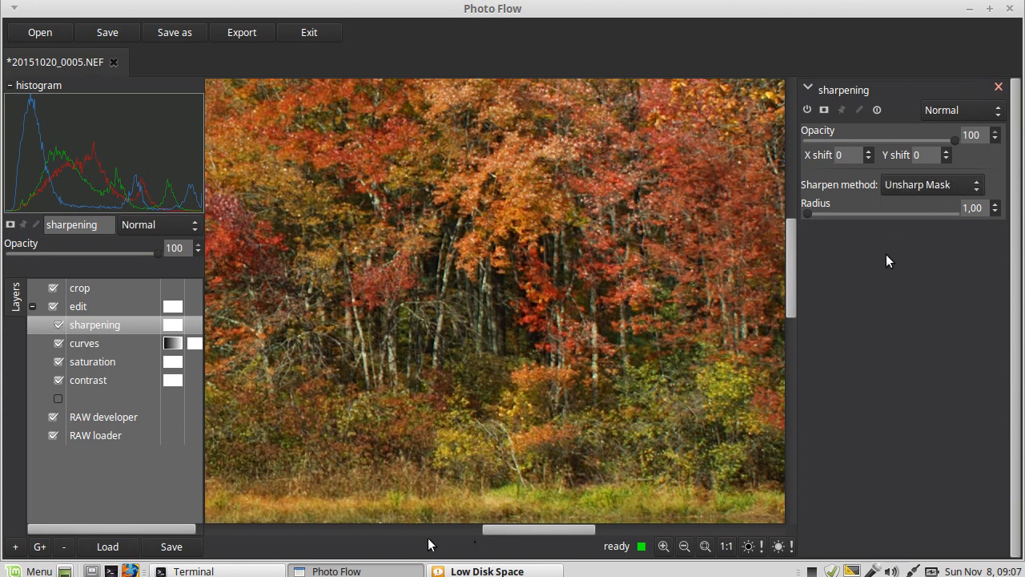
left_click(974, 190)
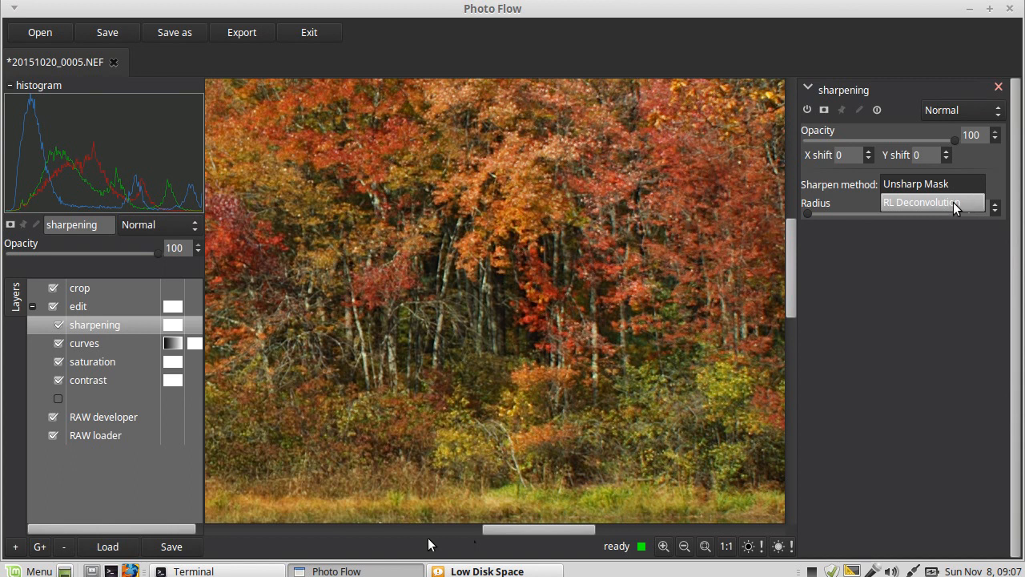
left_click(963, 184)
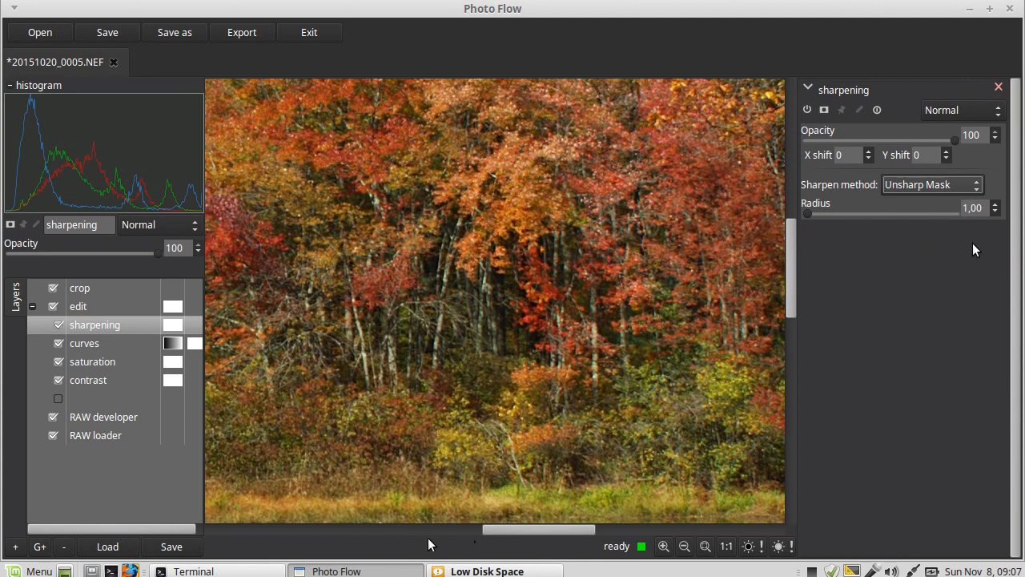
left_click(977, 209)
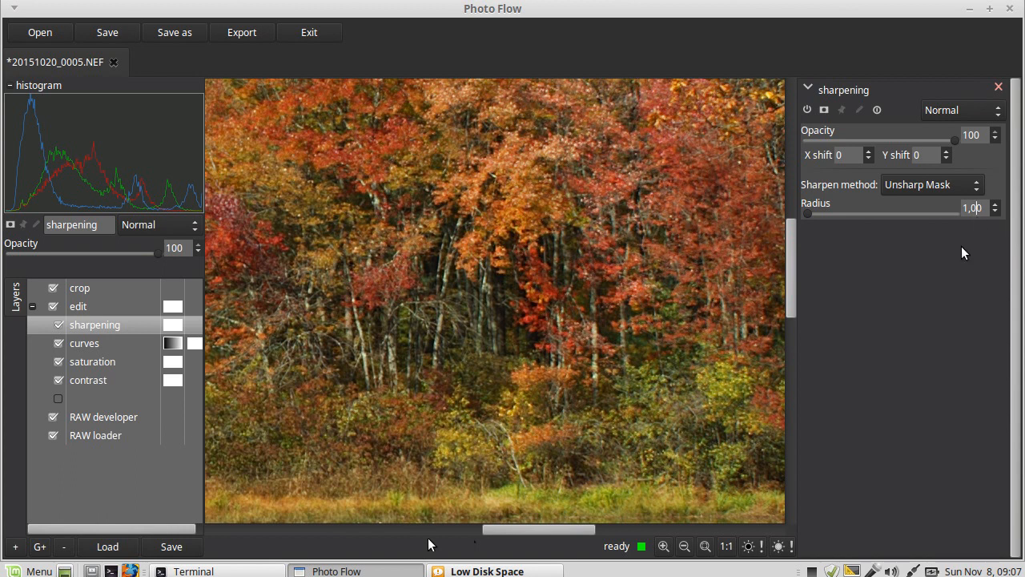
key("BackSpace")
type("5")
key("Return")
Step: Switch the sharpening layer off and on to compare its effect on the foliage at 1:1
left_click(806, 111)
left_click(806, 110)
left_click_drag(791, 247, 793, 209)
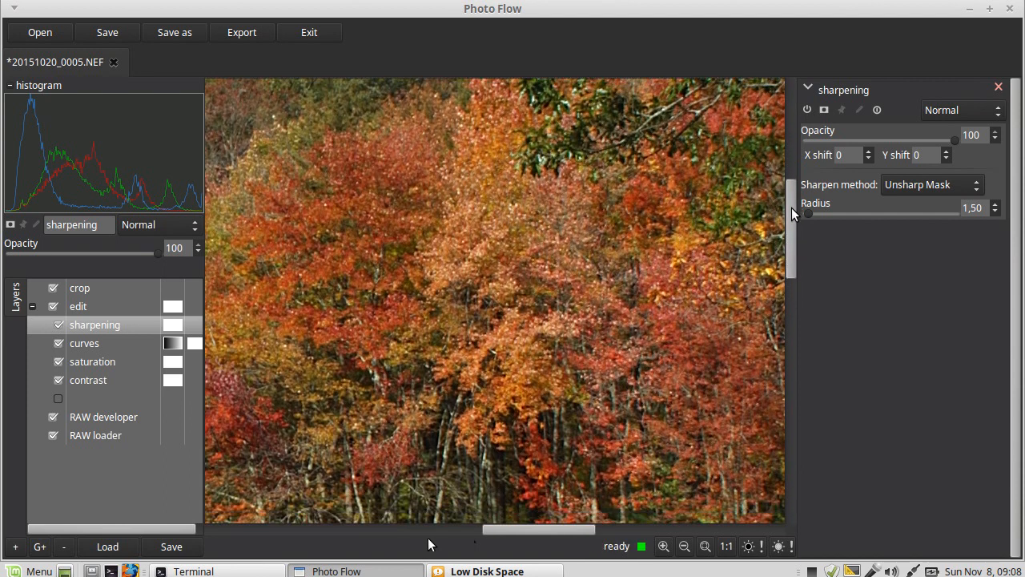
left_click(806, 109)
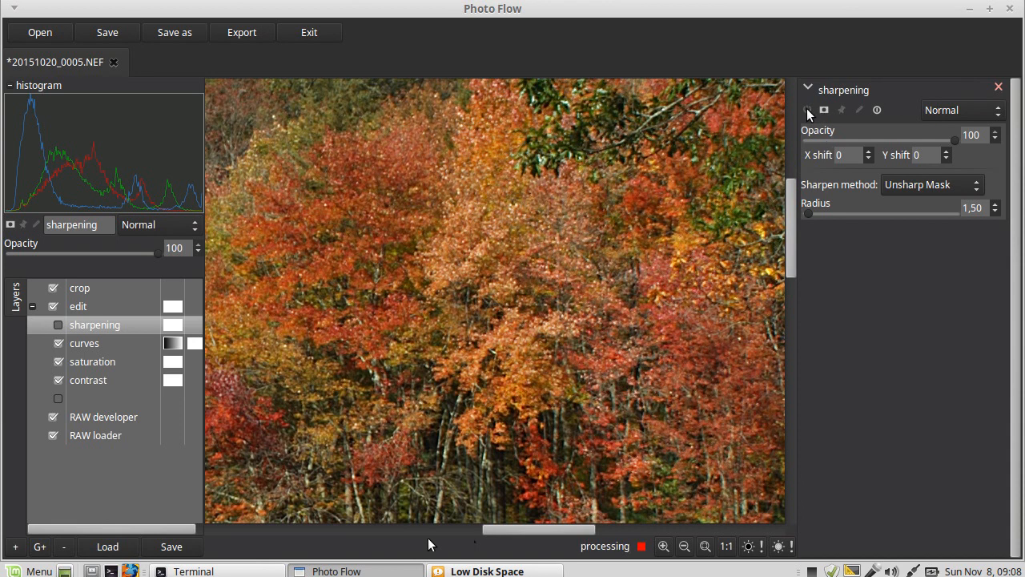
left_click(806, 108)
Step: Set the sharpening layer's opacity to 80 and close its settings
key("BackSpace")
key("BackSpace")
type("8")
key("Return")
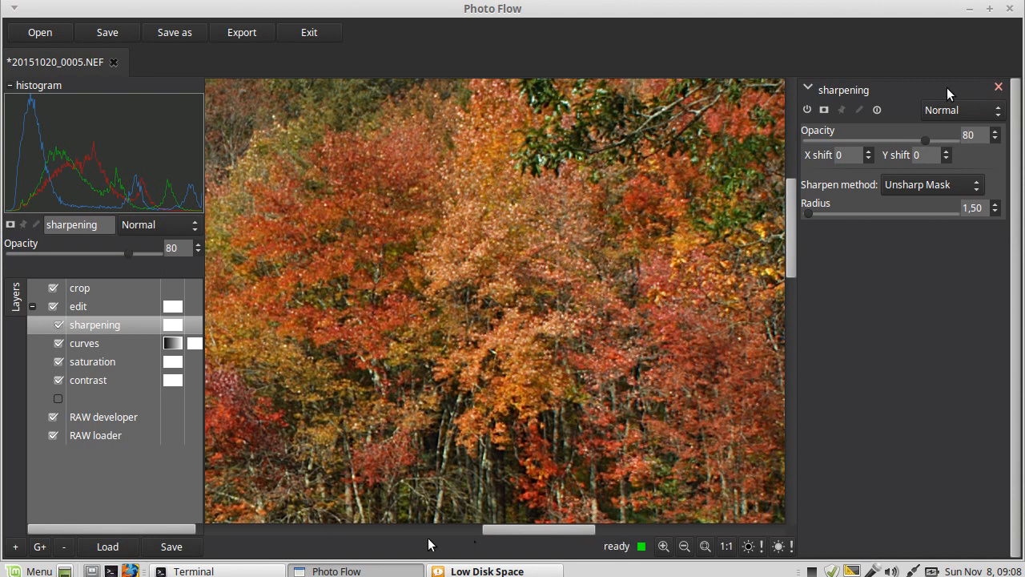
left_click(998, 87)
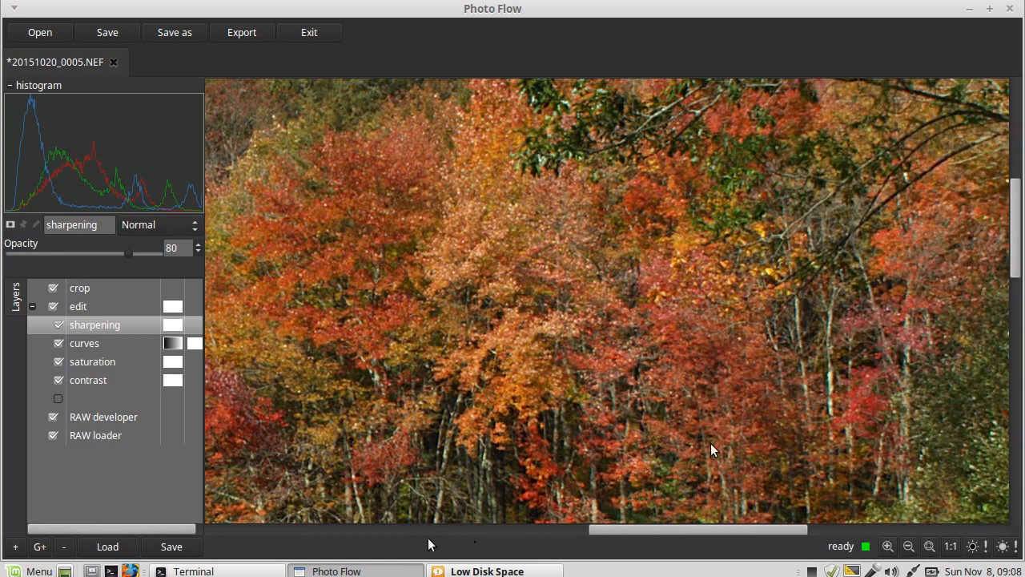
Step: Fit the whole photo in the view and save the project over 20151020_0005-3.pfi in the Edit my RAW folder
left_click(929, 546)
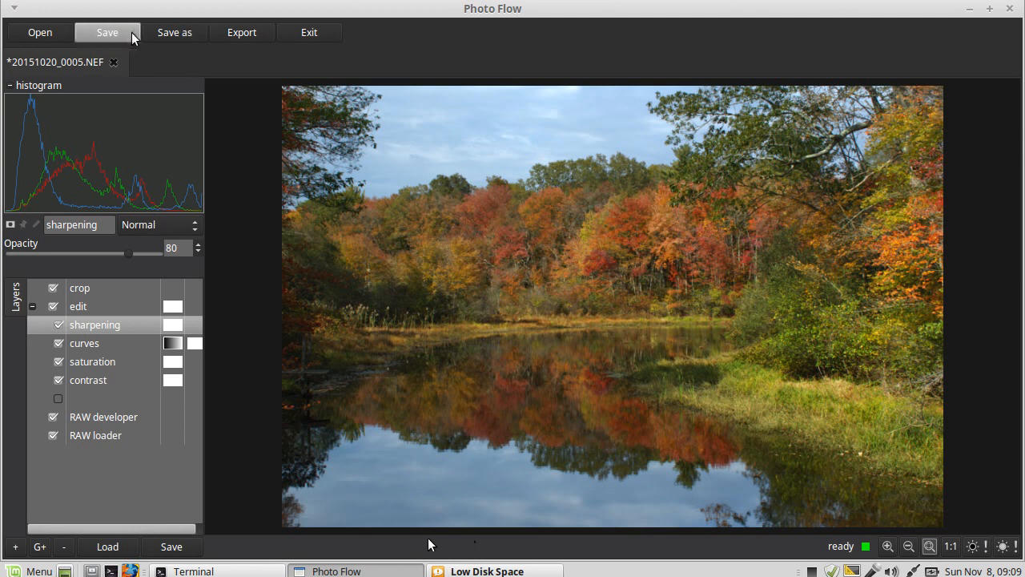
left_click(104, 32)
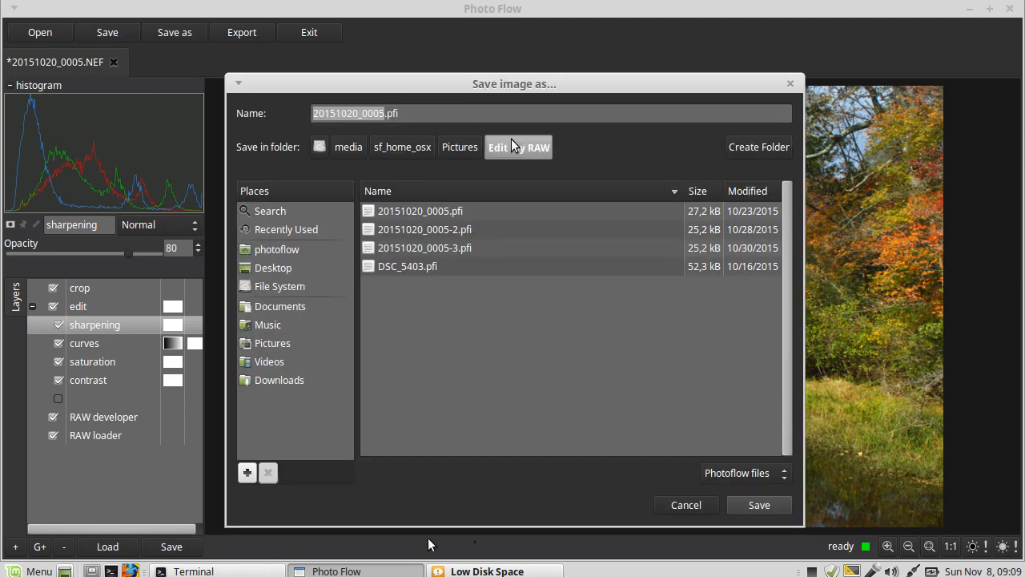
left_click(454, 248)
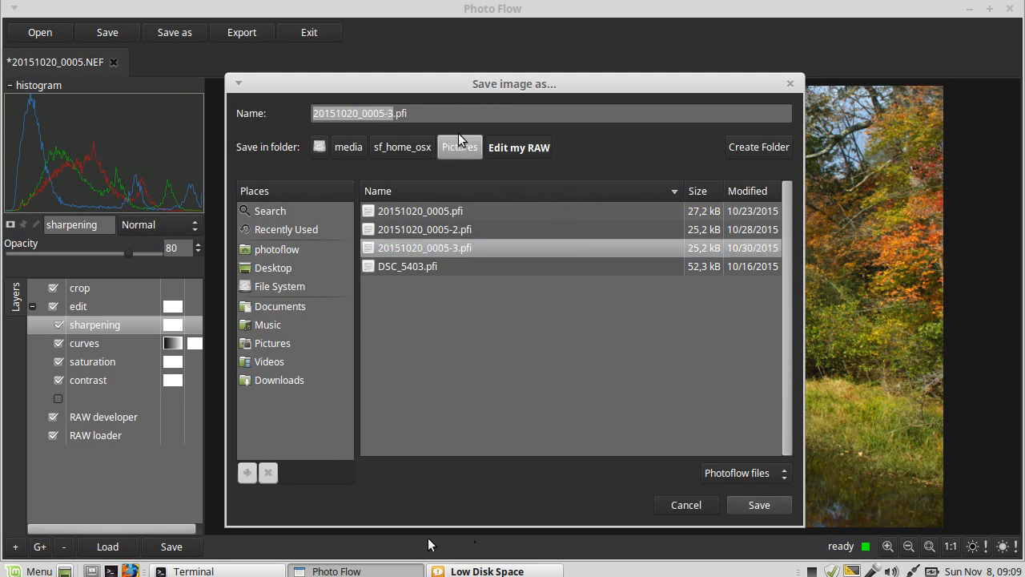
left_click(427, 111)
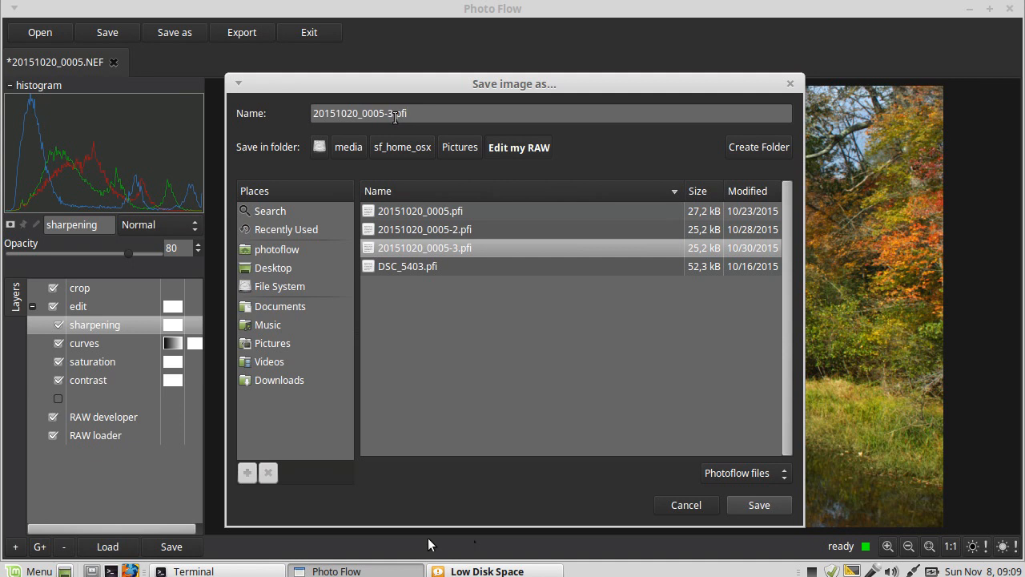
left_click(759, 506)
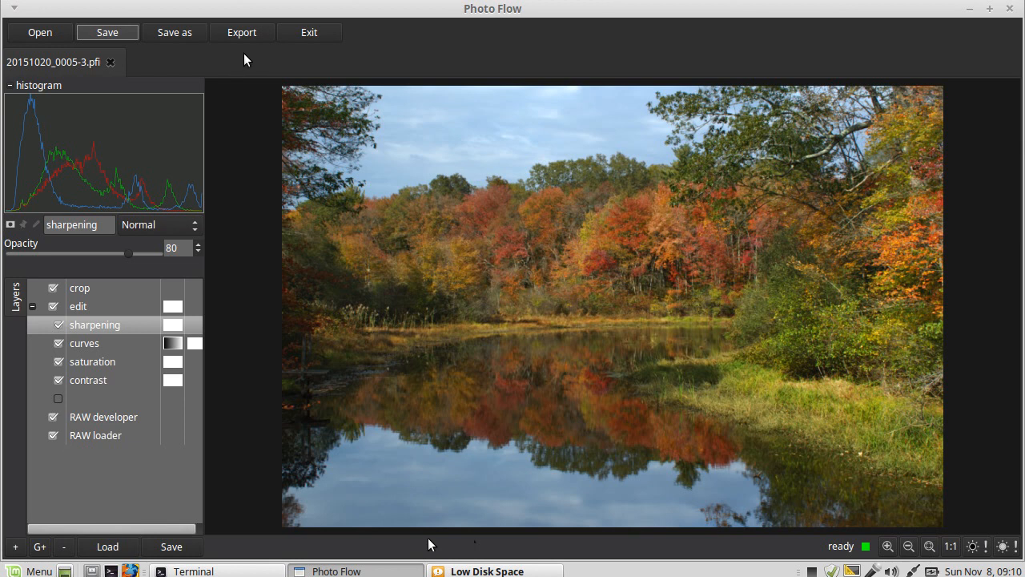
left_click(243, 33)
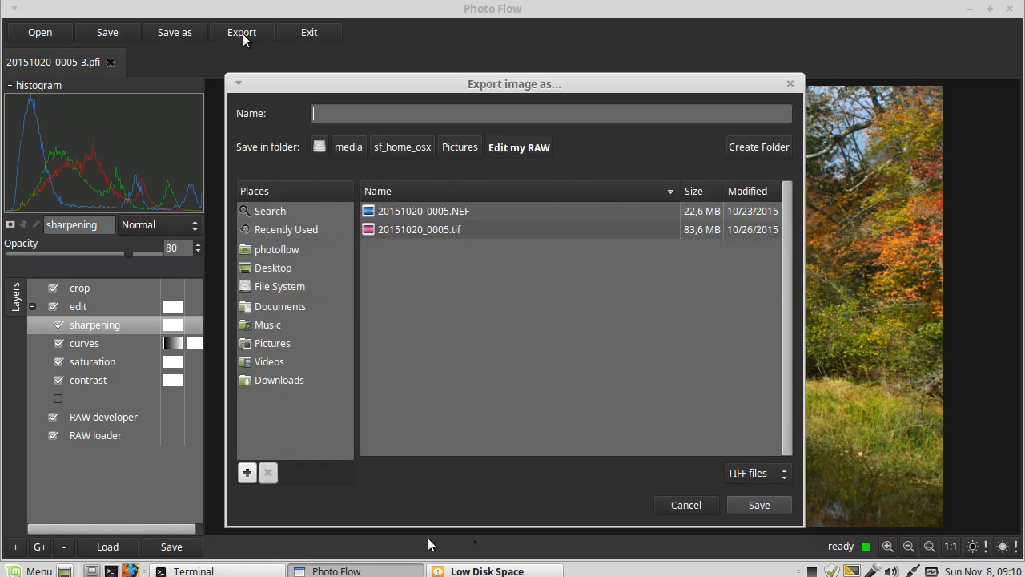
left_click(757, 473)
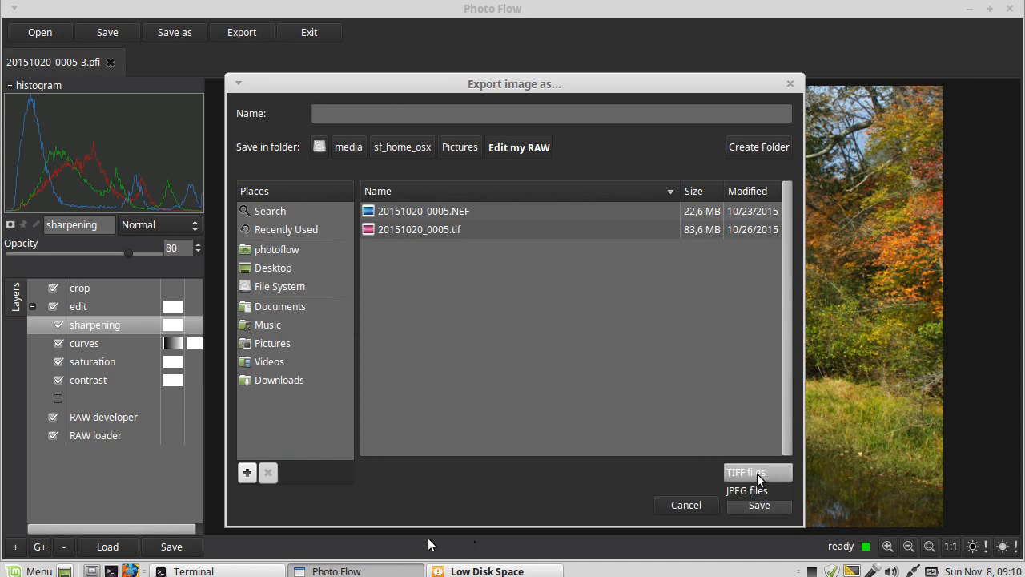
left_click(756, 490)
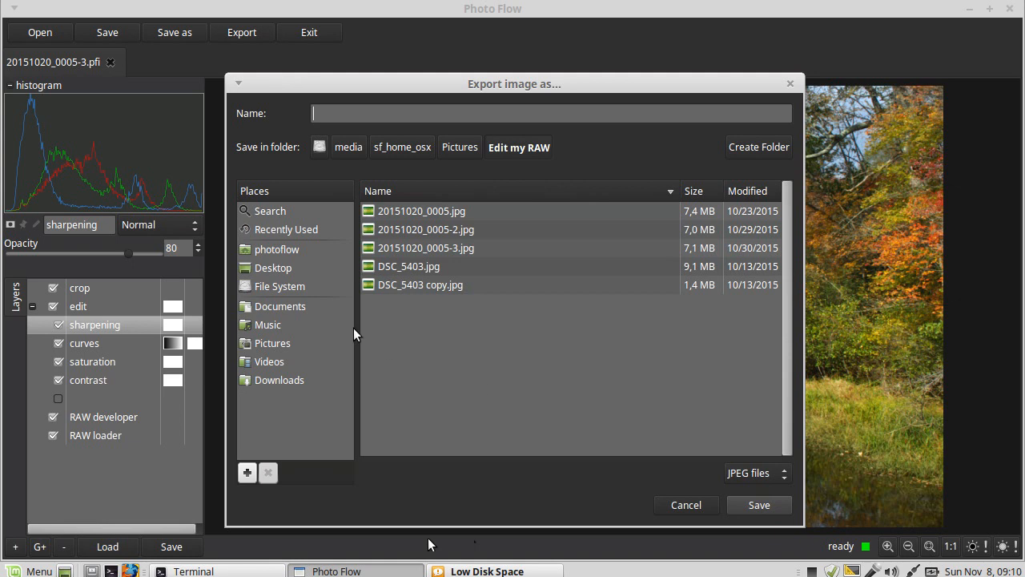
left_click(449, 253)
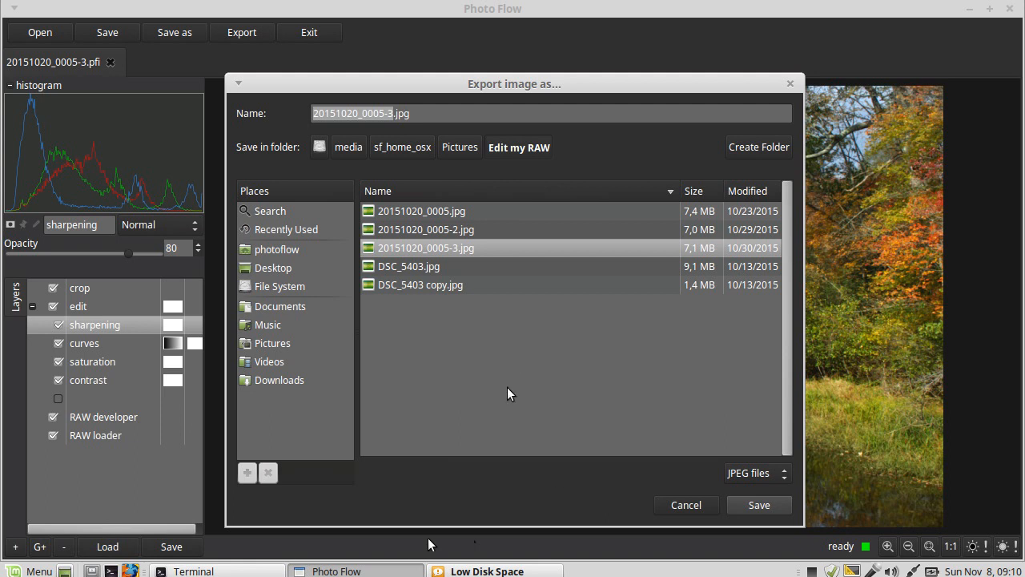
left_click(674, 507)
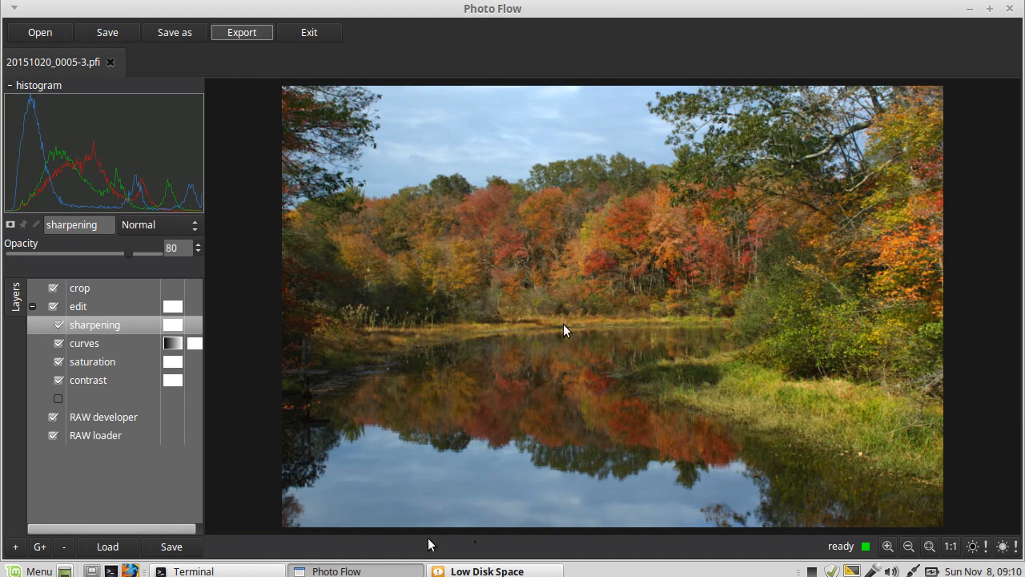